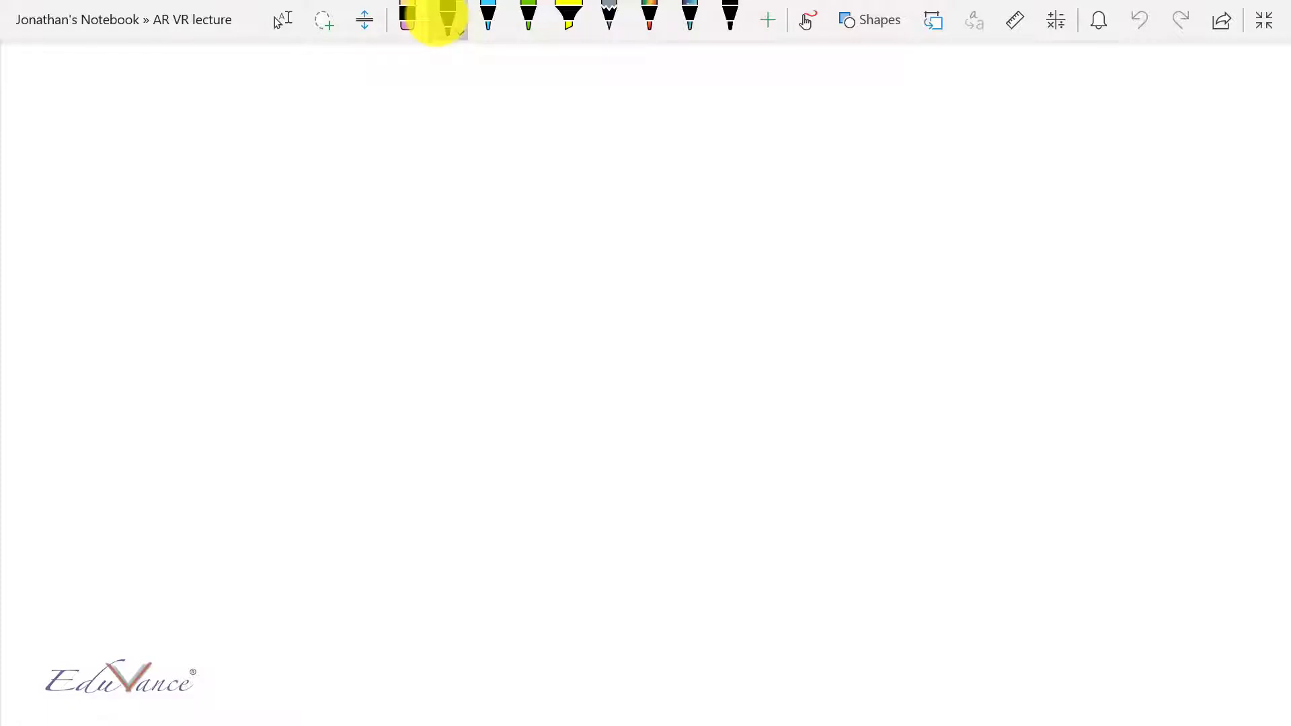
# Step: Draw a circle containing '3D model' and write 'Paint3D' beneath it
pyautogui.moveTo(288, 149)
pyautogui.mouseDown()
pyautogui.moveTo(197, 153)
pyautogui.moveTo(142, 275)
pyautogui.moveTo(246, 402)
pyautogui.moveTo(405, 329)
pyautogui.moveTo(327, 140)
pyautogui.moveTo(232, 140)
pyautogui.mouseUp()
pyautogui.moveTo(205, 215)
pyautogui.mouseDown()
pyautogui.moveTo(219, 239)
pyautogui.moveTo(202, 266)
pyautogui.mouseUp()
pyautogui.moveTo(247, 219); pyautogui.dragTo(248, 250)
pyautogui.moveTo(246, 212); pyautogui.dragTo(250, 249)
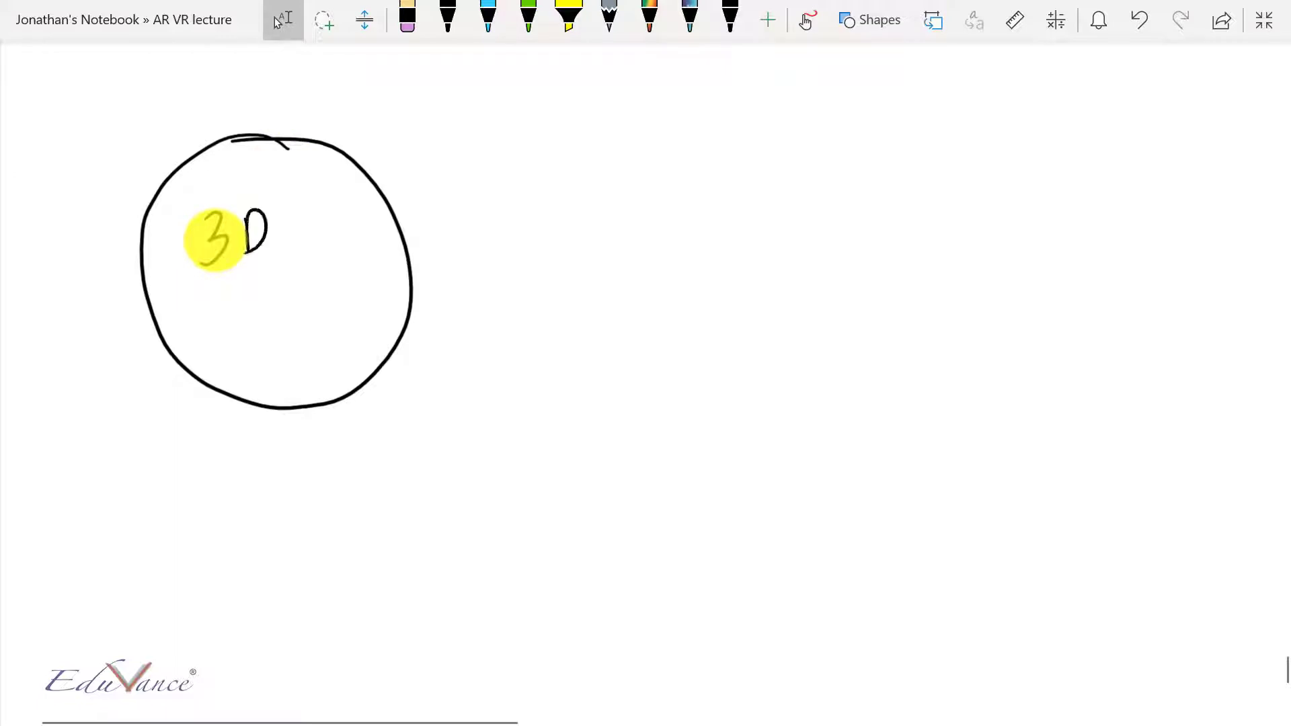
pyautogui.moveTo(222, 302)
pyautogui.mouseDown()
pyautogui.moveTo(273, 291)
pyautogui.moveTo(302, 263)
pyautogui.moveTo(342, 277)
pyautogui.mouseUp()
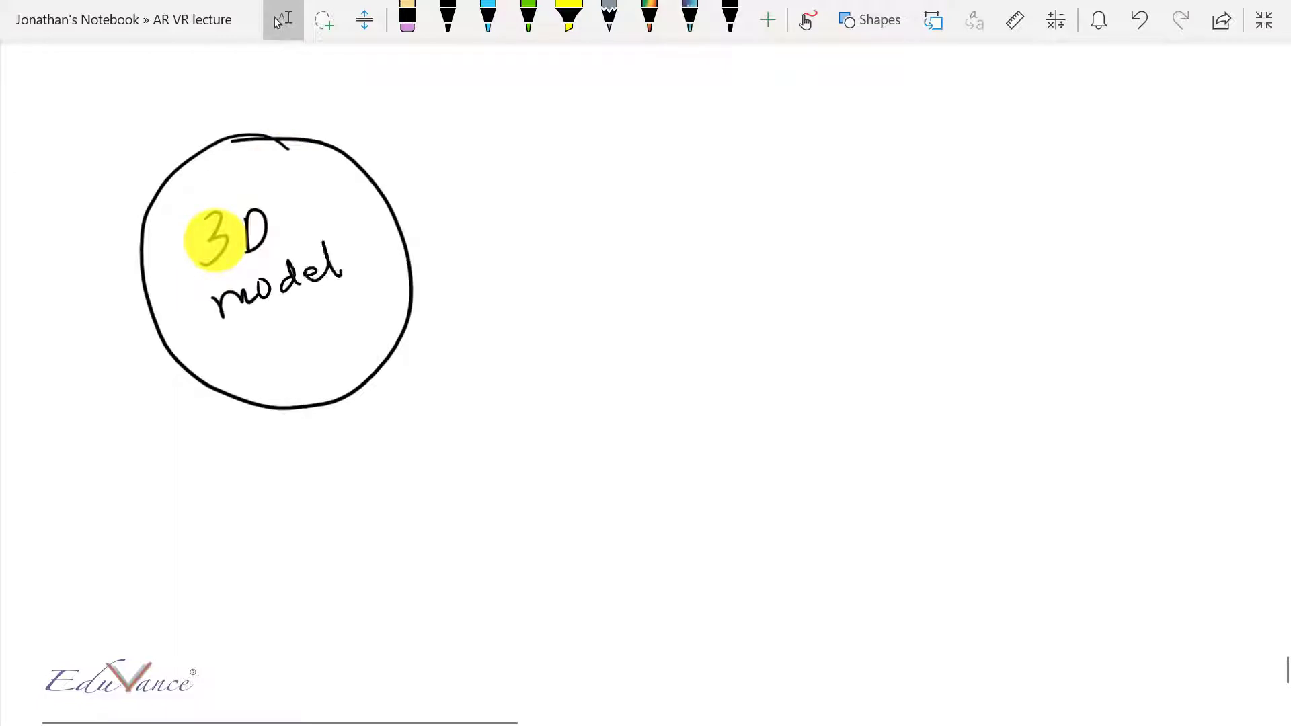
pyautogui.moveTo(235, 432)
pyautogui.mouseDown()
pyautogui.moveTo(237, 473)
pyautogui.moveTo(316, 461)
pyautogui.mouseUp()
pyautogui.moveTo(328, 429)
pyautogui.mouseDown()
pyautogui.moveTo(331, 458)
pyautogui.moveTo(357, 445)
pyautogui.mouseUp()
# Step: Draw an arrow from the circle labelled '3d model file', plus an upward arrow under 'model'
pyautogui.moveTo(357, 423); pyautogui.dragTo(360, 457)
pyautogui.moveTo(414, 263); pyautogui.dragTo(567, 249)
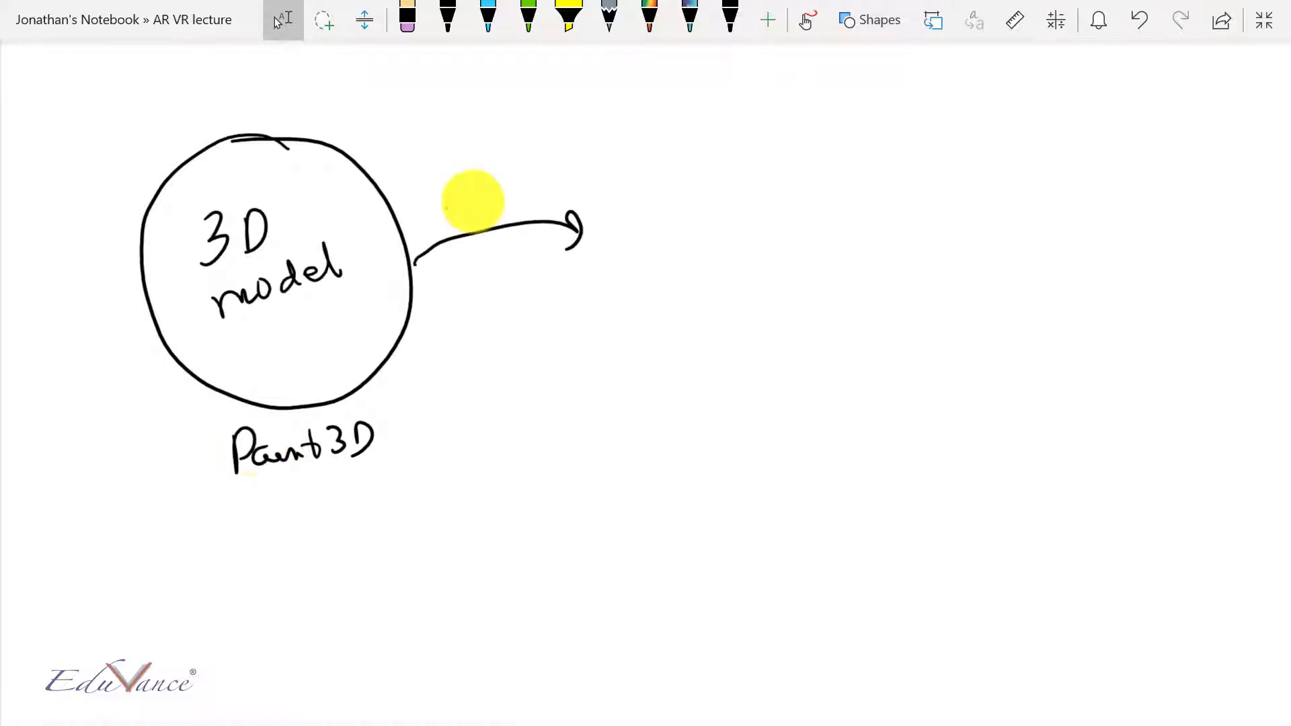
pyautogui.moveTo(272, 322); pyautogui.dragTo(277, 369)
pyautogui.moveTo(262, 349); pyautogui.dragTo(288, 337)
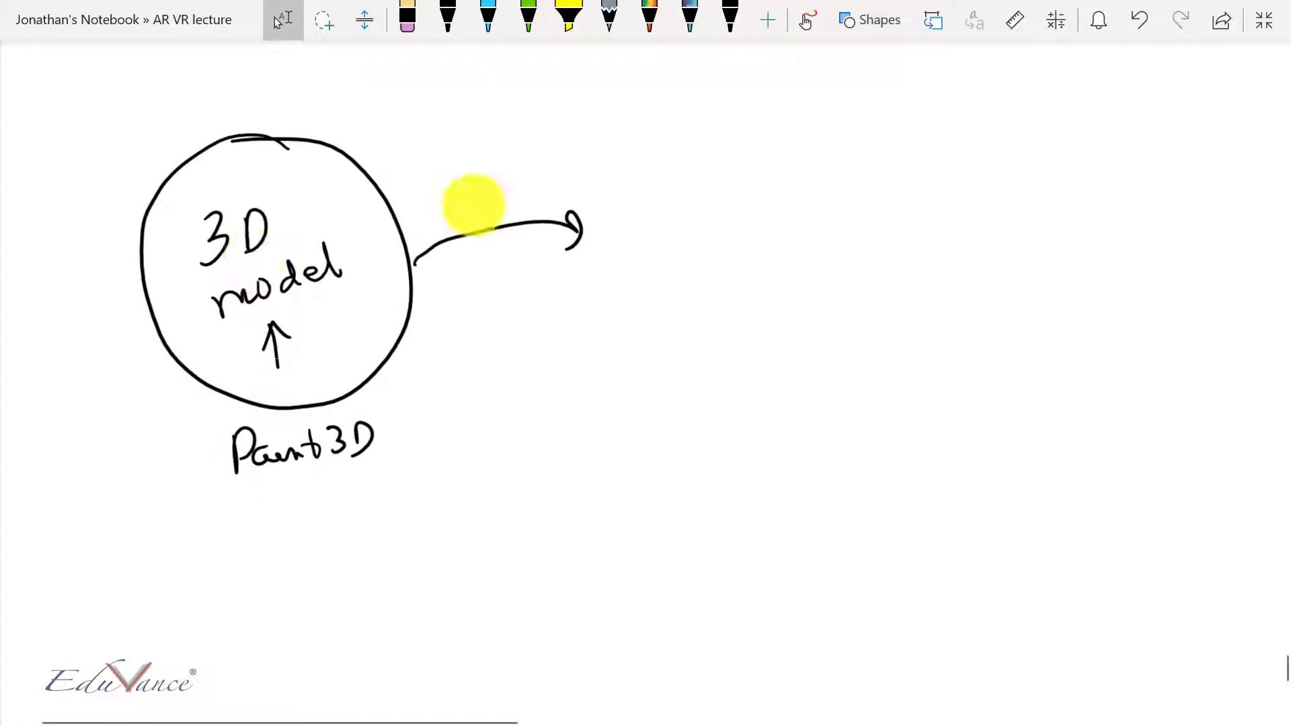
pyautogui.moveTo(431, 185)
pyautogui.mouseDown()
pyautogui.moveTo(424, 221)
pyautogui.moveTo(463, 176)
pyautogui.moveTo(480, 205)
pyautogui.moveTo(540, 183)
pyautogui.mouseUp()
pyautogui.moveTo(563, 188)
pyautogui.mouseDown()
pyautogui.moveTo(569, 163)
pyautogui.moveTo(572, 189)
pyautogui.mouseUp()
pyautogui.moveTo(582, 160); pyautogui.dragTo(590, 188)
pyautogui.moveTo(478, 253); pyautogui.dragTo(475, 303)
pyautogui.moveTo(469, 286)
pyautogui.mouseDown()
pyautogui.moveTo(487, 273)
pyautogui.moveTo(486, 291)
pyautogui.mouseUp()
pyautogui.moveTo(505, 254)
pyautogui.mouseDown()
pyautogui.moveTo(499, 287)
pyautogui.moveTo(530, 274)
pyautogui.mouseUp()
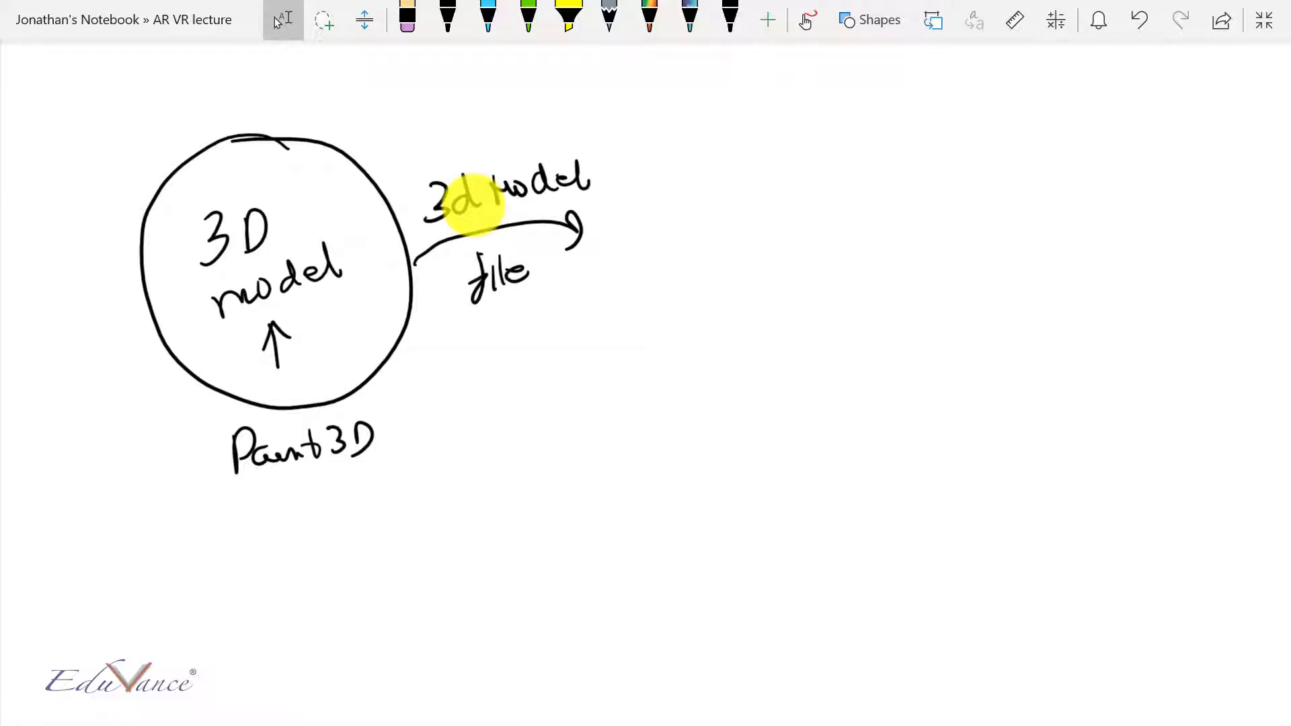
# Step: Draw a large oval on the right labelled 'EnablAR'
pyautogui.moveTo(1163, 160)
pyautogui.mouseDown()
pyautogui.moveTo(1053, 360)
pyautogui.moveTo(1248, 222)
pyautogui.moveTo(1167, 159)
pyautogui.mouseUp()
pyautogui.moveTo(1087, 237)
pyautogui.mouseDown()
pyautogui.moveTo(1086, 267)
pyautogui.moveTo(1097, 267)
pyautogui.mouseUp()
pyautogui.moveTo(1105, 271)
pyautogui.mouseDown()
pyautogui.moveTo(1183, 259)
pyautogui.moveTo(1183, 247)
pyautogui.mouseUp()
pyautogui.moveTo(1189, 259)
pyautogui.mouseDown()
pyautogui.moveTo(1190, 227)
pyautogui.moveTo(1205, 260)
pyautogui.mouseUp()
# Step: Branch EnablAR down to an 'AR App' oval and left to a 'VR app' oval
pyautogui.moveTo(1109, 407)
pyautogui.mouseDown()
pyautogui.moveTo(1109, 481)
pyautogui.moveTo(1034, 550)
pyautogui.moveTo(1139, 484)
pyautogui.mouseUp()
pyautogui.moveTo(1061, 560); pyautogui.dragTo(1109, 558)
pyautogui.moveTo(1124, 528)
pyautogui.mouseDown()
pyautogui.moveTo(1121, 558)
pyautogui.moveTo(1147, 570)
pyautogui.mouseUp()
pyautogui.moveTo(1160, 536); pyautogui.dragTo(1162, 568)
pyautogui.moveTo(1086, 393)
pyautogui.mouseDown()
pyautogui.moveTo(980, 473)
pyautogui.moveTo(941, 556)
pyautogui.moveTo(972, 481)
pyautogui.mouseUp()
pyautogui.moveTo(922, 514)
pyautogui.mouseDown()
pyautogui.moveTo(930, 536)
pyautogui.moveTo(940, 511)
pyautogui.mouseUp()
pyautogui.moveTo(943, 536)
pyautogui.mouseDown()
pyautogui.moveTo(955, 510)
pyautogui.moveTo(961, 536)
pyautogui.mouseUp()
pyautogui.moveTo(971, 517)
pyautogui.mouseDown()
pyautogui.moveTo(967, 531)
pyautogui.moveTo(986, 546)
pyautogui.mouseUp()
pyautogui.moveTo(997, 516); pyautogui.dragTo(1006, 538)
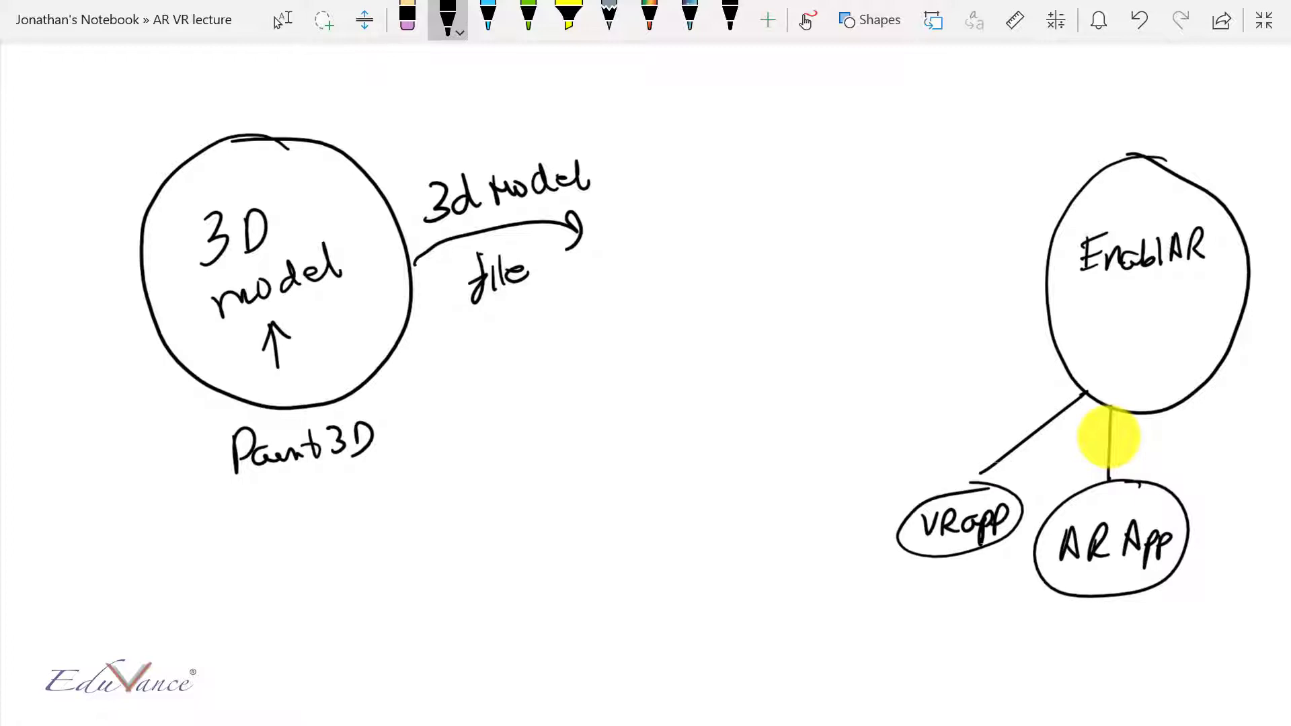
# Step: Draw a third branch from EnablAR to a 'Holo' oval, then circle 'Paint3D' and '3d model file'
pyautogui.press('Escape')
pyautogui.moveTo(1204, 389)
pyautogui.mouseDown()
pyautogui.moveTo(1232, 410)
pyautogui.moveTo(1232, 537)
pyautogui.moveTo(1207, 553)
pyautogui.moveTo(1260, 592)
pyautogui.moveTo(1233, 538)
pyautogui.mouseUp()
pyautogui.moveTo(1194, 582); pyautogui.dragTo(1191, 618)
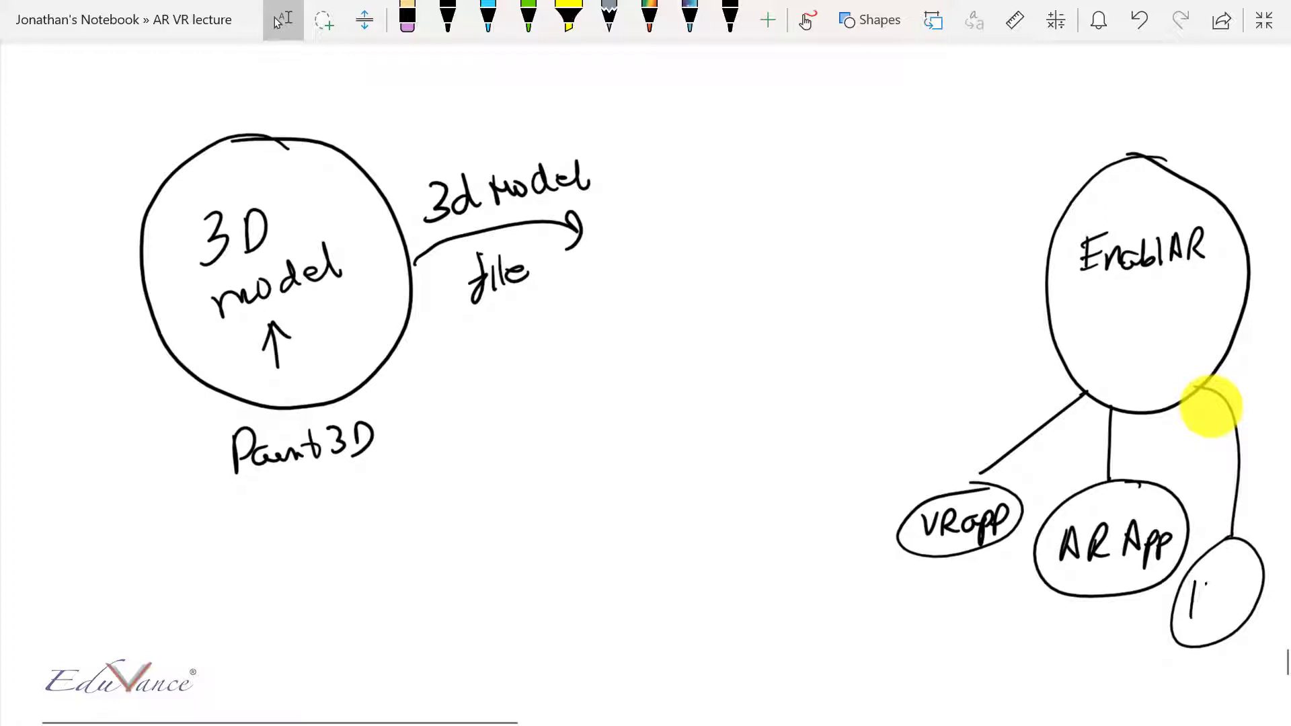
pyautogui.moveTo(1220, 568)
pyautogui.mouseDown()
pyautogui.moveTo(1216, 604)
pyautogui.moveTo(1230, 581)
pyautogui.mouseUp()
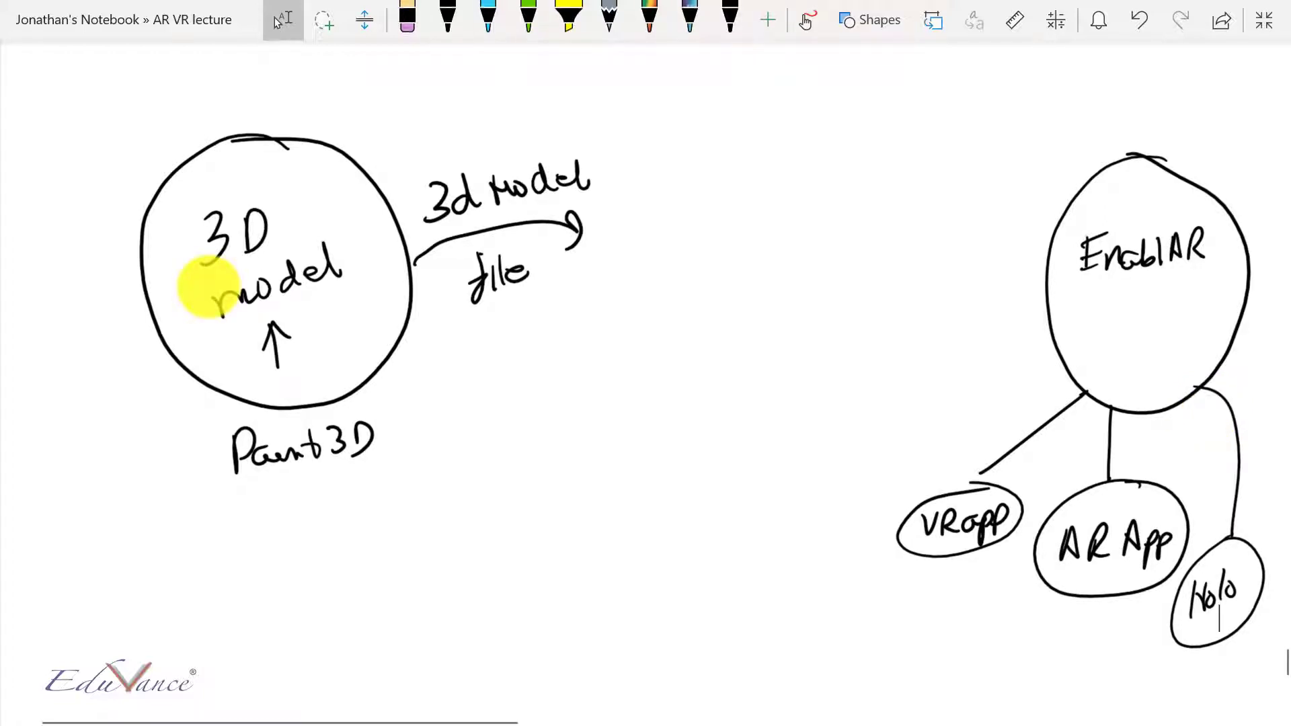
pyautogui.moveTo(272, 407)
pyautogui.mouseDown()
pyautogui.moveTo(263, 523)
pyautogui.moveTo(232, 427)
pyautogui.mouseUp()
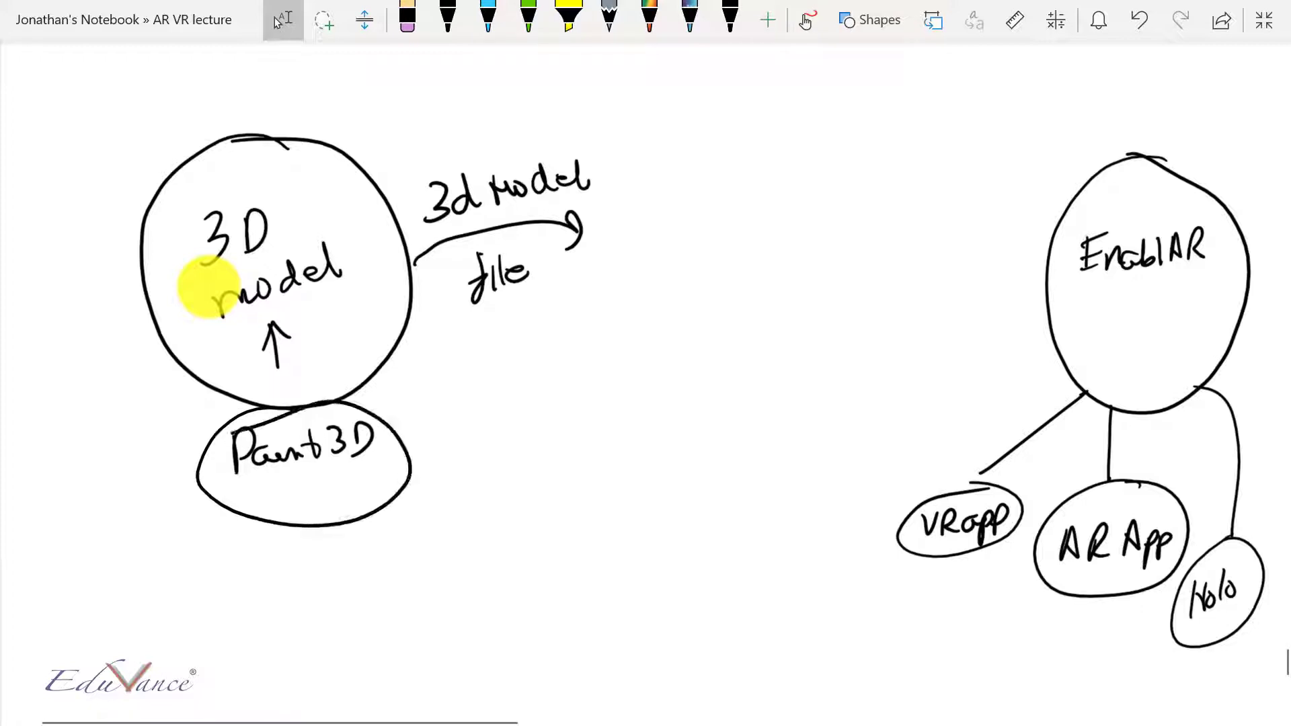
pyautogui.moveTo(484, 139)
pyautogui.mouseDown()
pyautogui.moveTo(415, 173)
pyautogui.moveTo(406, 304)
pyautogui.moveTo(562, 336)
pyautogui.moveTo(634, 197)
pyautogui.moveTo(451, 143)
pyautogui.mouseUp()
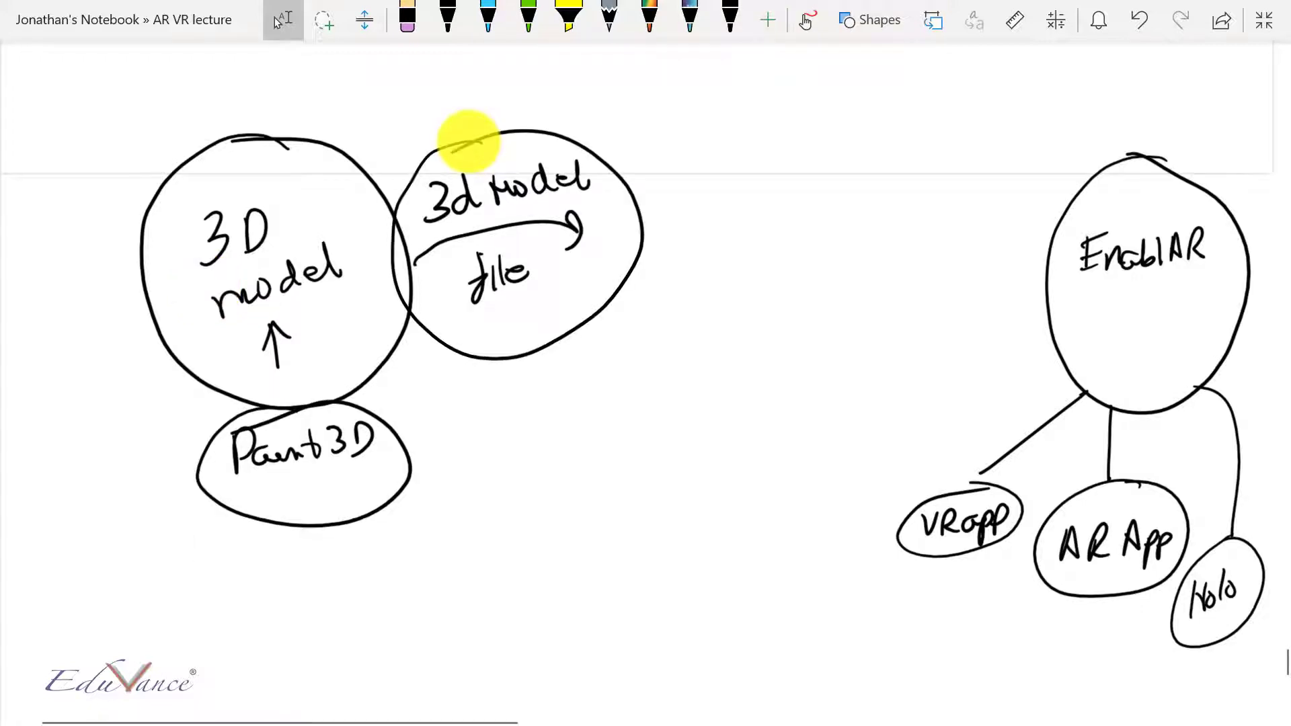
# Step: Write 'FBX file' followed by a small arrow, and add an upward arrow under EnablAR
pyautogui.moveTo(675, 197); pyautogui.dragTo(666, 238)
pyautogui.moveTo(669, 200)
pyautogui.mouseDown()
pyautogui.moveTo(699, 193)
pyautogui.moveTo(691, 214)
pyautogui.mouseUp()
pyautogui.moveTo(699, 198); pyautogui.dragTo(704, 228)
pyautogui.moveTo(731, 189); pyautogui.dragTo(743, 225)
pyautogui.moveTo(679, 261); pyautogui.dragTo(662, 301)
pyautogui.moveTo(659, 281)
pyautogui.mouseDown()
pyautogui.moveTo(672, 273)
pyautogui.moveTo(678, 289)
pyautogui.mouseUp()
pyautogui.moveTo(695, 254); pyautogui.dragTo(693, 289)
pyautogui.moveTo(700, 277)
pyautogui.mouseDown()
pyautogui.moveTo(709, 263)
pyautogui.moveTo(721, 283)
pyautogui.mouseUp()
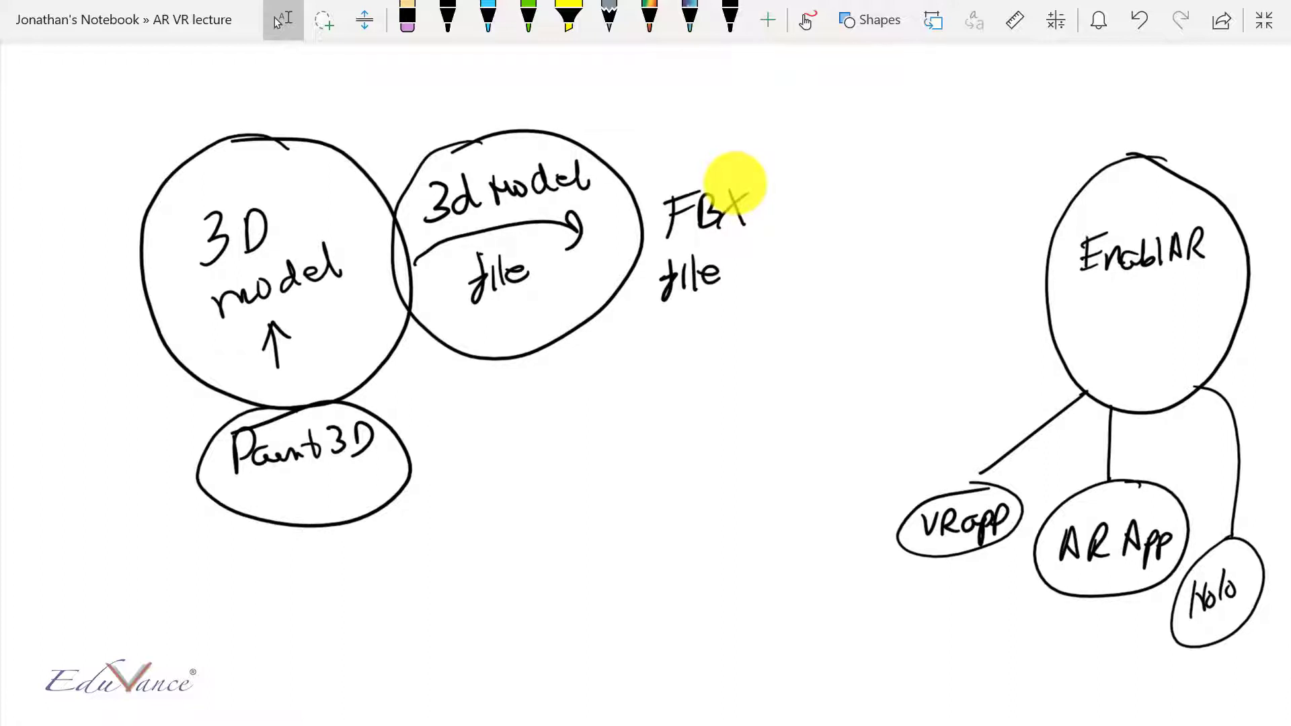
pyautogui.moveTo(754, 235); pyautogui.dragTo(774, 255)
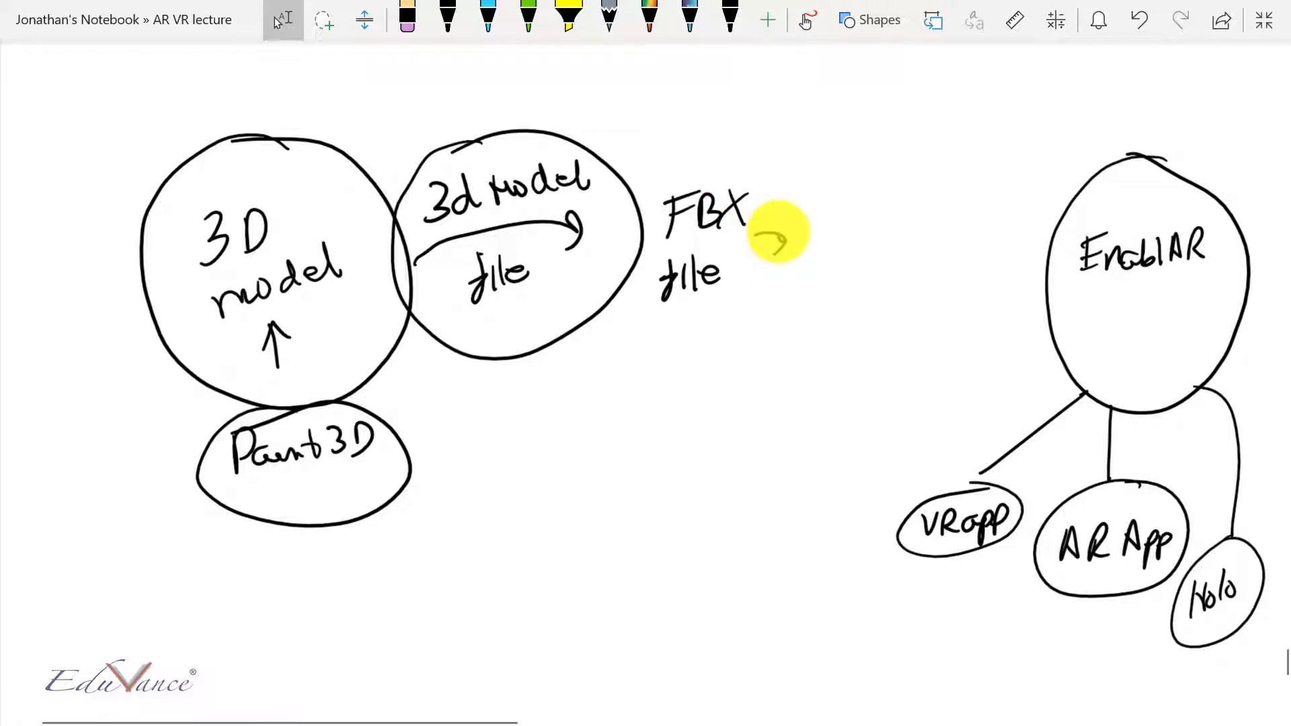
pyautogui.moveTo(1138, 298); pyautogui.dragTo(1127, 349)
pyautogui.moveTo(1123, 318); pyautogui.dragTo(1142, 311)
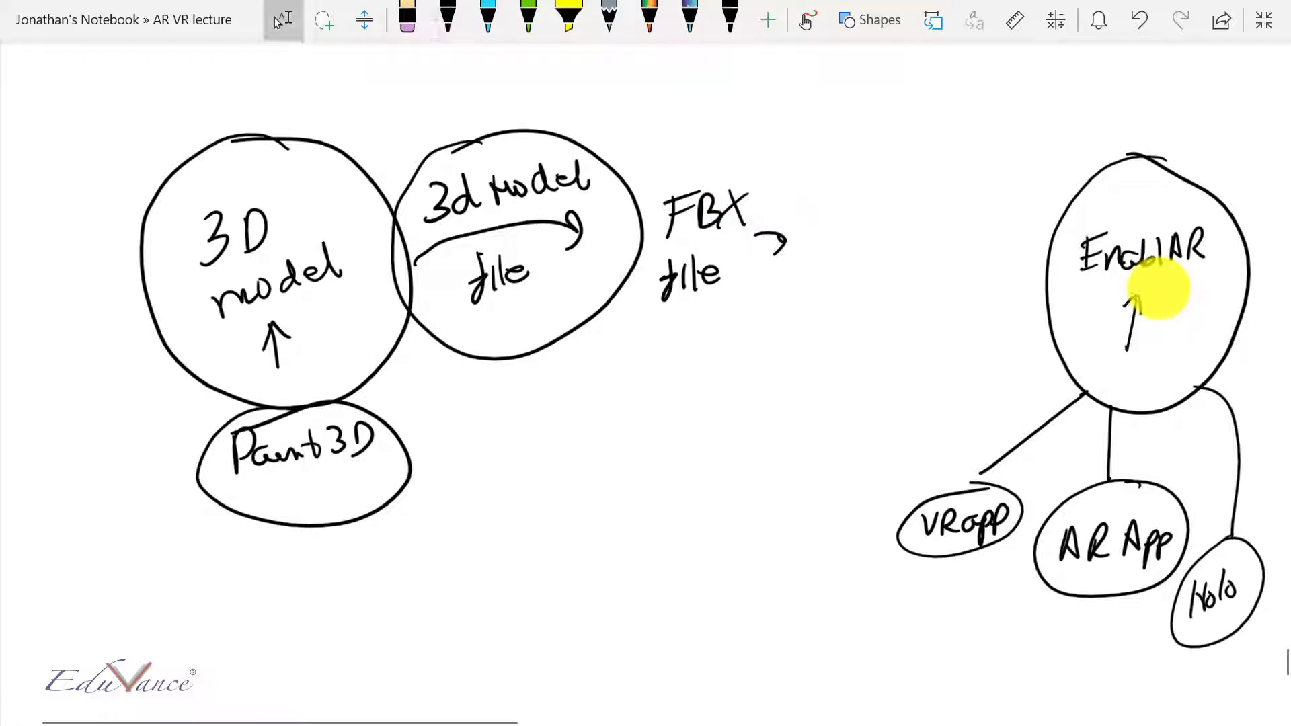
# Step: Write 'Size (Scale)' to the right of FBX file
pyautogui.moveTo(855, 122); pyautogui.dragTo(841, 172)
pyautogui.moveTo(863, 143); pyautogui.dragTo(871, 180)
pyautogui.moveTo(886, 142)
pyautogui.mouseDown()
pyautogui.moveTo(905, 125)
pyautogui.moveTo(930, 152)
pyautogui.moveTo(948, 142)
pyautogui.mouseUp()
pyautogui.moveTo(979, 117)
pyautogui.mouseDown()
pyautogui.moveTo(969, 133)
pyautogui.moveTo(986, 132)
pyautogui.mouseUp()
pyautogui.moveTo(1004, 98)
pyautogui.mouseDown()
pyautogui.moveTo(994, 128)
pyautogui.moveTo(1016, 105)
pyautogui.mouseUp()
pyautogui.moveTo(1034, 84); pyautogui.dragTo(1009, 146)
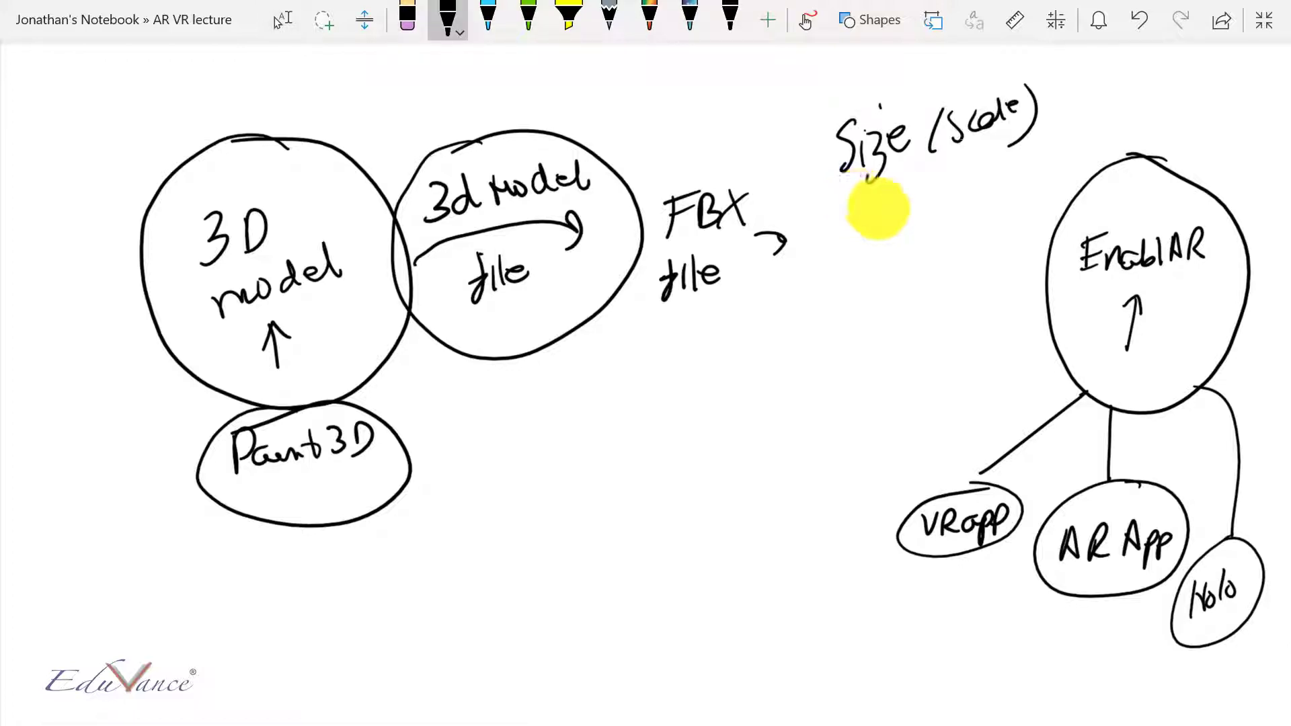
# Step: Draw a circle below Size (Scale) labelled 'Blender'
pyautogui.moveTo(851, 197)
pyautogui.mouseDown()
pyautogui.moveTo(801, 345)
pyautogui.moveTo(955, 195)
pyautogui.moveTo(849, 201)
pyautogui.mouseUp()
pyautogui.moveTo(815, 246); pyautogui.dragTo(815, 286)
pyautogui.moveTo(816, 248)
pyautogui.mouseDown()
pyautogui.moveTo(816, 285)
pyautogui.moveTo(868, 283)
pyautogui.mouseUp()
pyautogui.moveTo(871, 263)
pyautogui.mouseDown()
pyautogui.moveTo(889, 279)
pyautogui.moveTo(915, 235)
pyautogui.mouseUp()
pyautogui.moveTo(914, 235)
pyautogui.mouseDown()
pyautogui.moveTo(914, 274)
pyautogui.moveTo(928, 274)
pyautogui.mouseUp()
pyautogui.moveTo(932, 250); pyautogui.dragTo(952, 249)
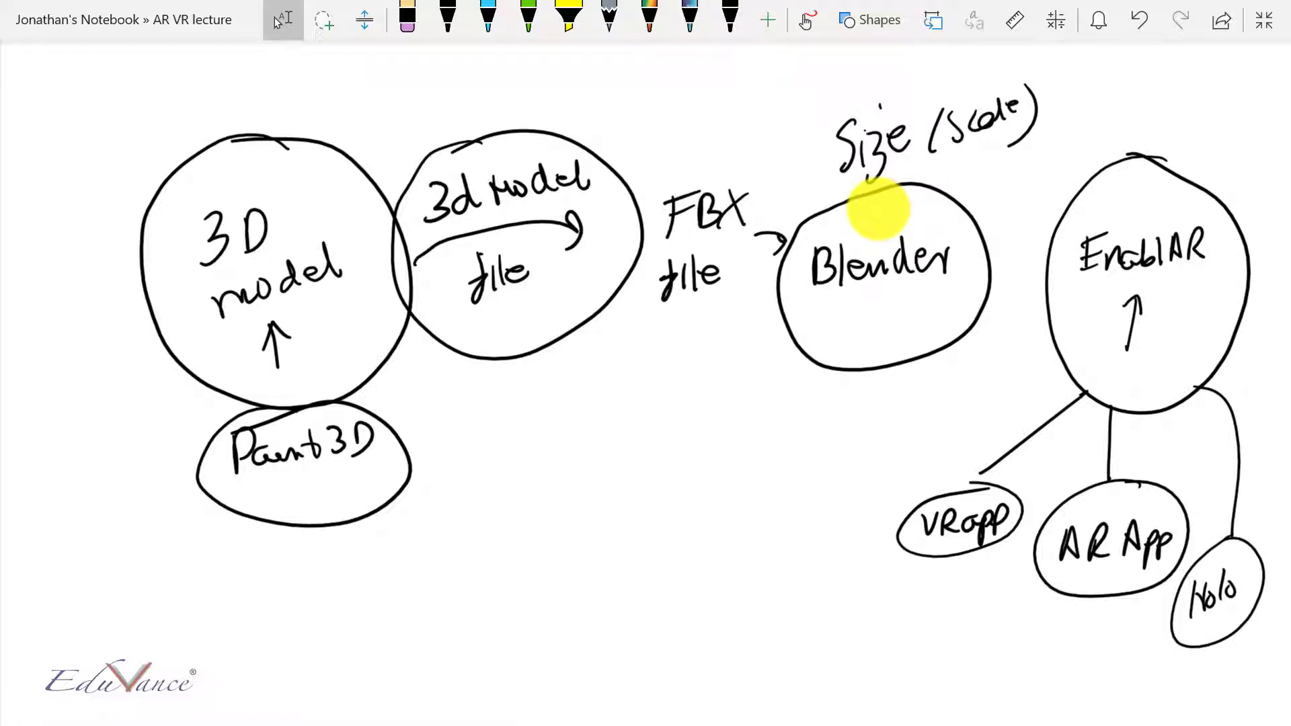
# Step: Draw two vertical dividers and an arrow from Paint3D ending at a 'Size' note
pyautogui.moveTo(748, 84); pyautogui.dragTo(733, 571)
pyautogui.moveTo(995, 69); pyautogui.dragTo(1002, 498)
pyautogui.press('Escape')
pyautogui.moveTo(363, 474)
pyautogui.mouseDown()
pyautogui.moveTo(503, 456)
pyautogui.moveTo(487, 478)
pyautogui.mouseUp()
pyautogui.moveTo(543, 425)
pyautogui.mouseDown()
pyautogui.moveTo(595, 424)
pyautogui.moveTo(704, 598)
pyautogui.moveTo(1031, 611)
pyautogui.moveTo(1018, 647)
pyautogui.mouseUp()
# Step: Draw upward arrows under Blender and Paint3D and a loop around the 'FBX file' label
pyautogui.press('Escape')
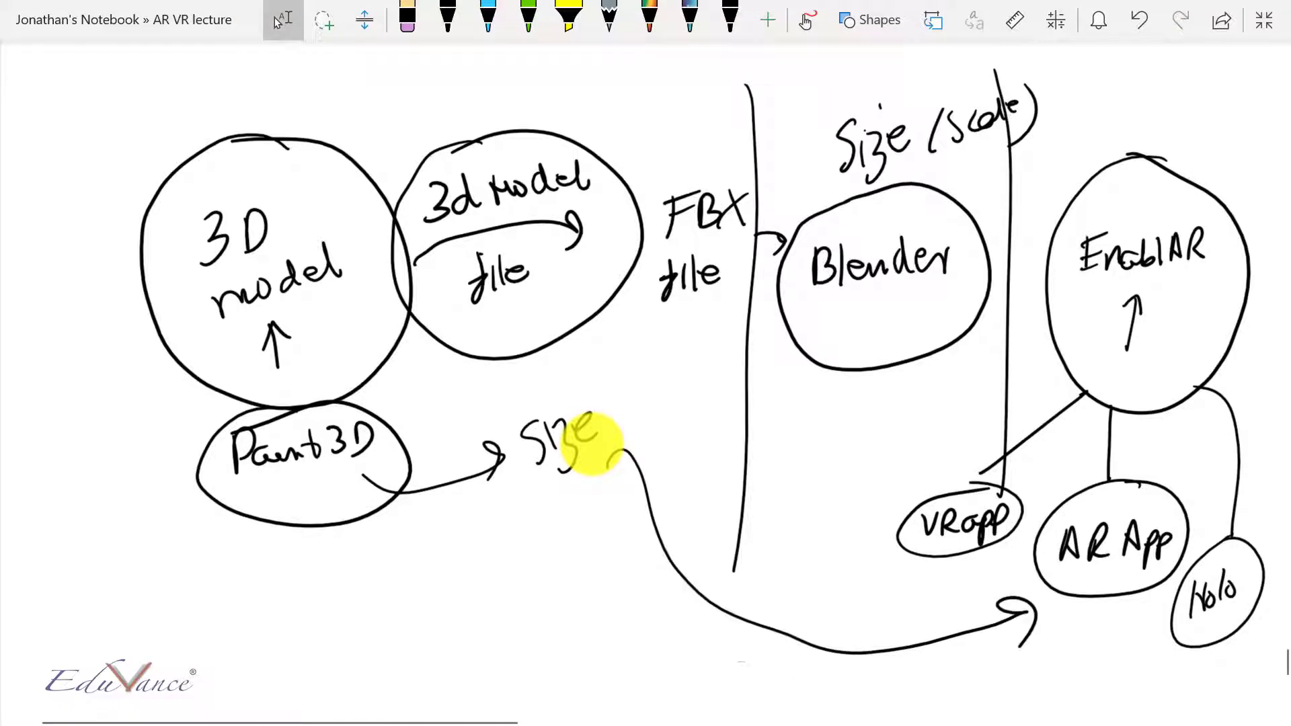
pyautogui.moveTo(877, 441)
pyautogui.mouseDown()
pyautogui.moveTo(871, 316)
pyautogui.moveTo(886, 328)
pyautogui.mouseUp()
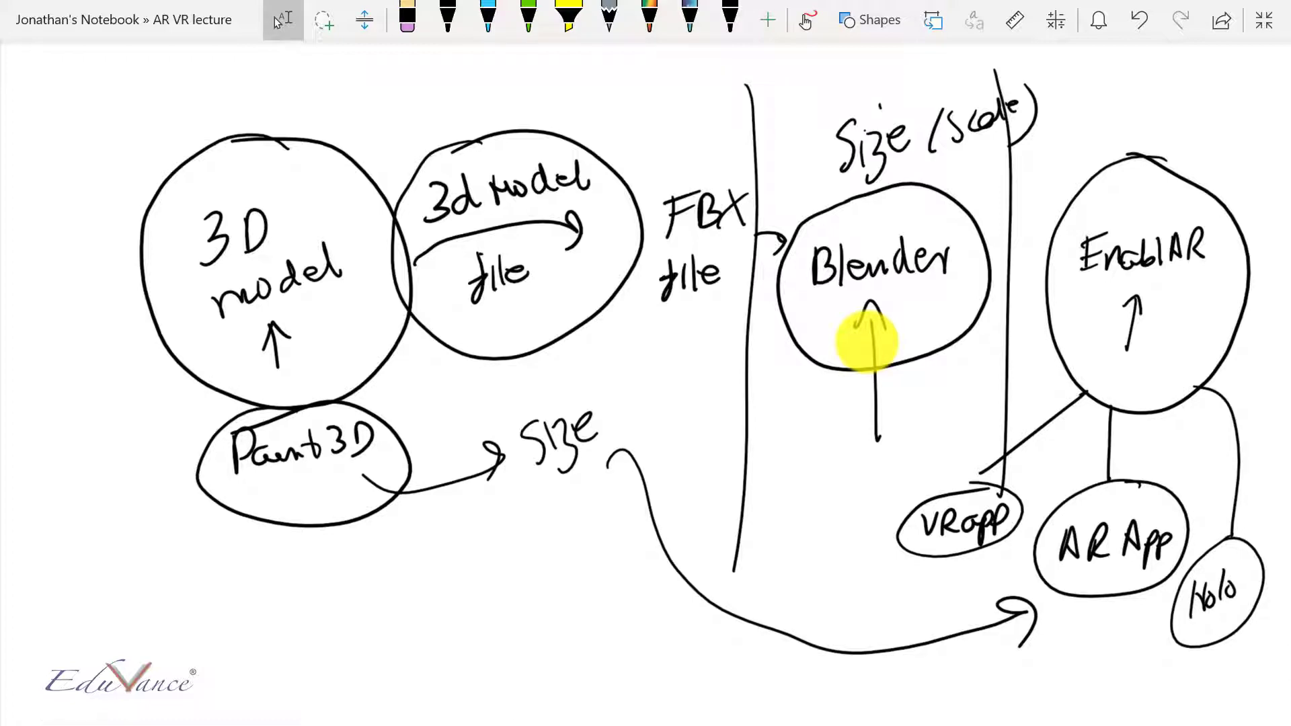
pyautogui.moveTo(284, 555)
pyautogui.mouseDown()
pyautogui.moveTo(287, 479)
pyautogui.moveTo(304, 496)
pyautogui.mouseUp()
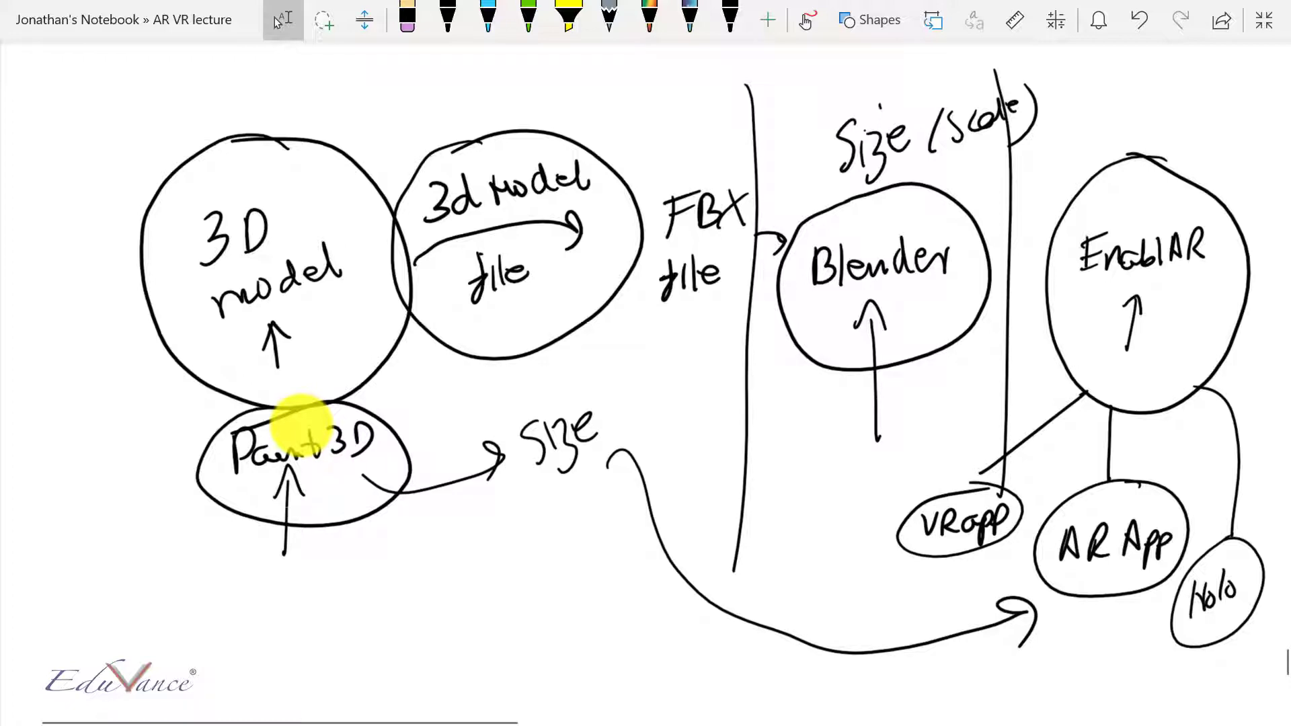
pyautogui.moveTo(708, 151)
pyautogui.mouseDown()
pyautogui.moveTo(647, 205)
pyautogui.moveTo(689, 327)
pyautogui.moveTo(746, 239)
pyautogui.moveTo(661, 153)
pyautogui.mouseUp()
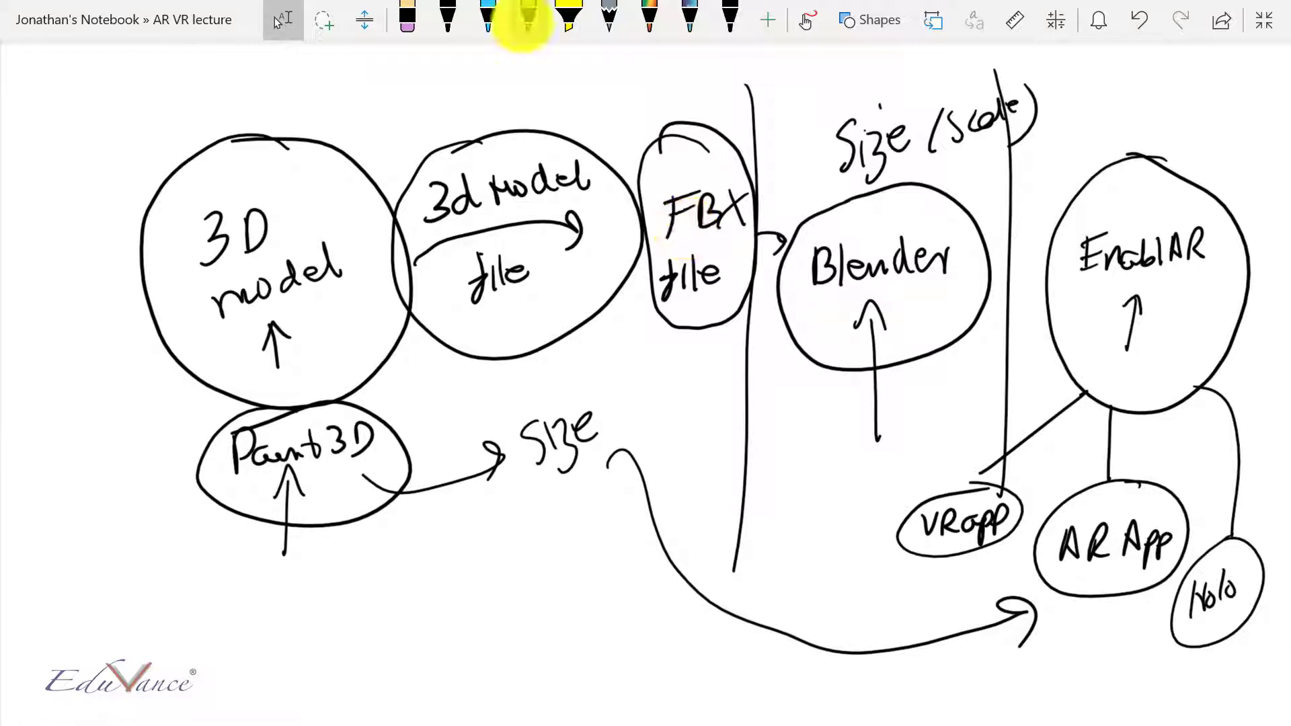
# Step: In green ink, circle Size and draw an arrow from (Scale) to a new 'FBX' note
pyautogui.click(528, 18)
pyautogui.moveTo(834, 101)
pyautogui.mouseDown()
pyautogui.moveTo(882, 191)
pyautogui.moveTo(837, 91)
pyautogui.mouseUp()
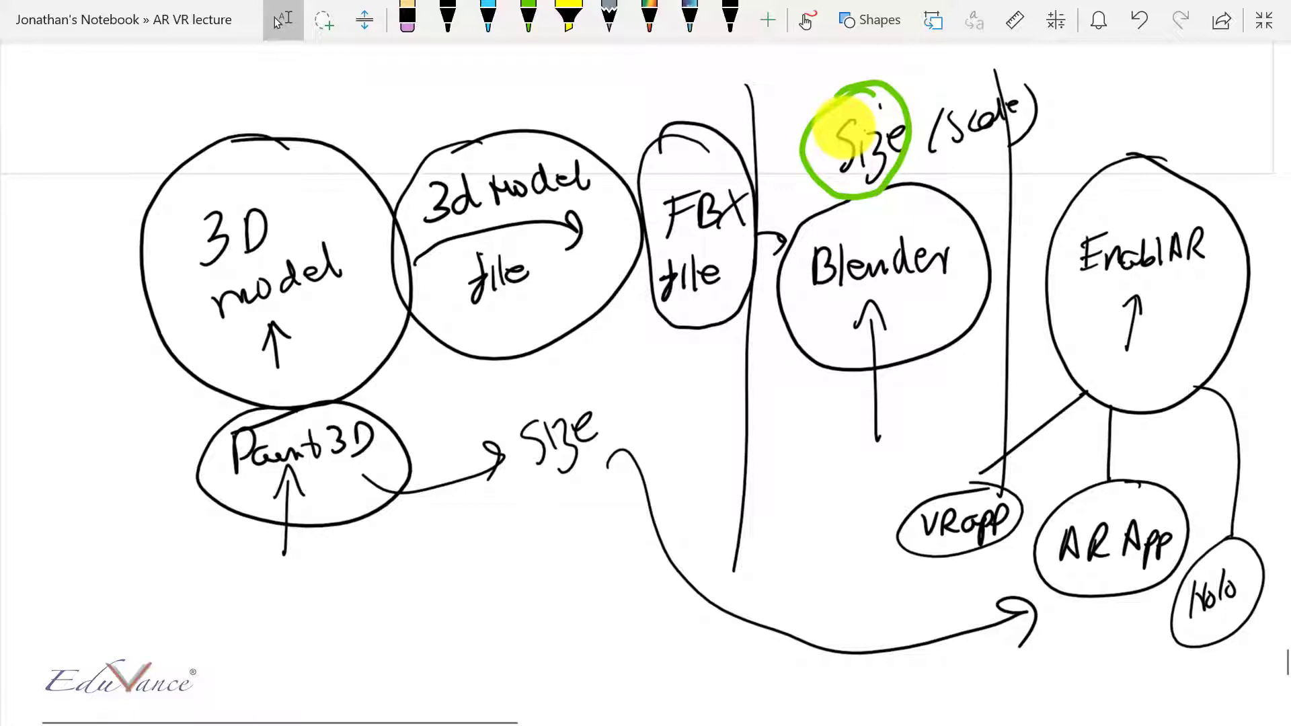
pyautogui.moveTo(958, 181)
pyautogui.mouseDown()
pyautogui.moveTo(1009, 156)
pyautogui.moveTo(1049, 160)
pyautogui.mouseUp()
pyautogui.moveTo(1053, 115)
pyautogui.mouseDown()
pyautogui.moveTo(1071, 102)
pyautogui.moveTo(1070, 139)
pyautogui.moveTo(1116, 135)
pyautogui.mouseUp()
pyautogui.moveTo(1109, 103)
pyautogui.mouseDown()
pyautogui.moveTo(1096, 142)
pyautogui.moveTo(1106, 219)
pyautogui.mouseUp()
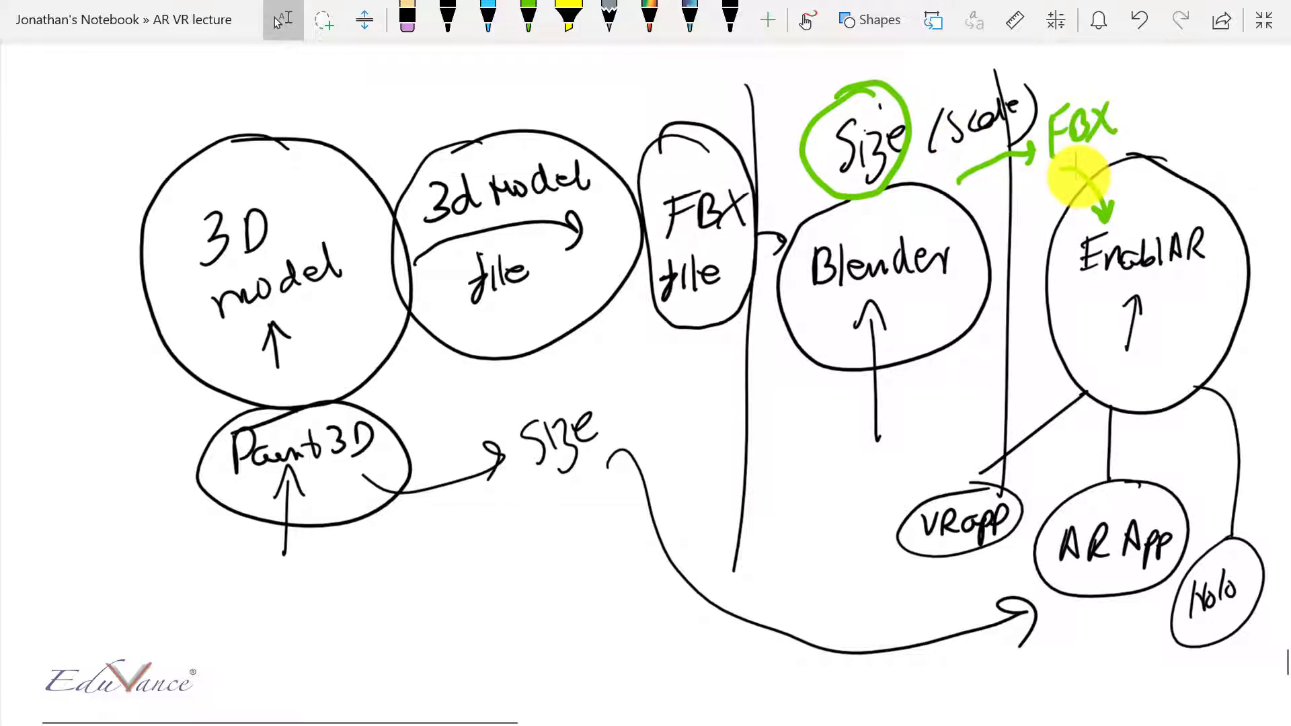
# Step: Add green arrows along the bottom, up to FBX file and from Blender to Size; circle FBX and EnablAR
pyautogui.moveTo(969, 607)
pyautogui.mouseDown()
pyautogui.moveTo(426, 609)
pyautogui.moveTo(232, 586)
pyautogui.moveTo(222, 609)
pyautogui.mouseUp()
pyautogui.moveTo(926, 592)
pyautogui.mouseDown()
pyautogui.moveTo(945, 586)
pyautogui.moveTo(934, 646)
pyautogui.mouseUp()
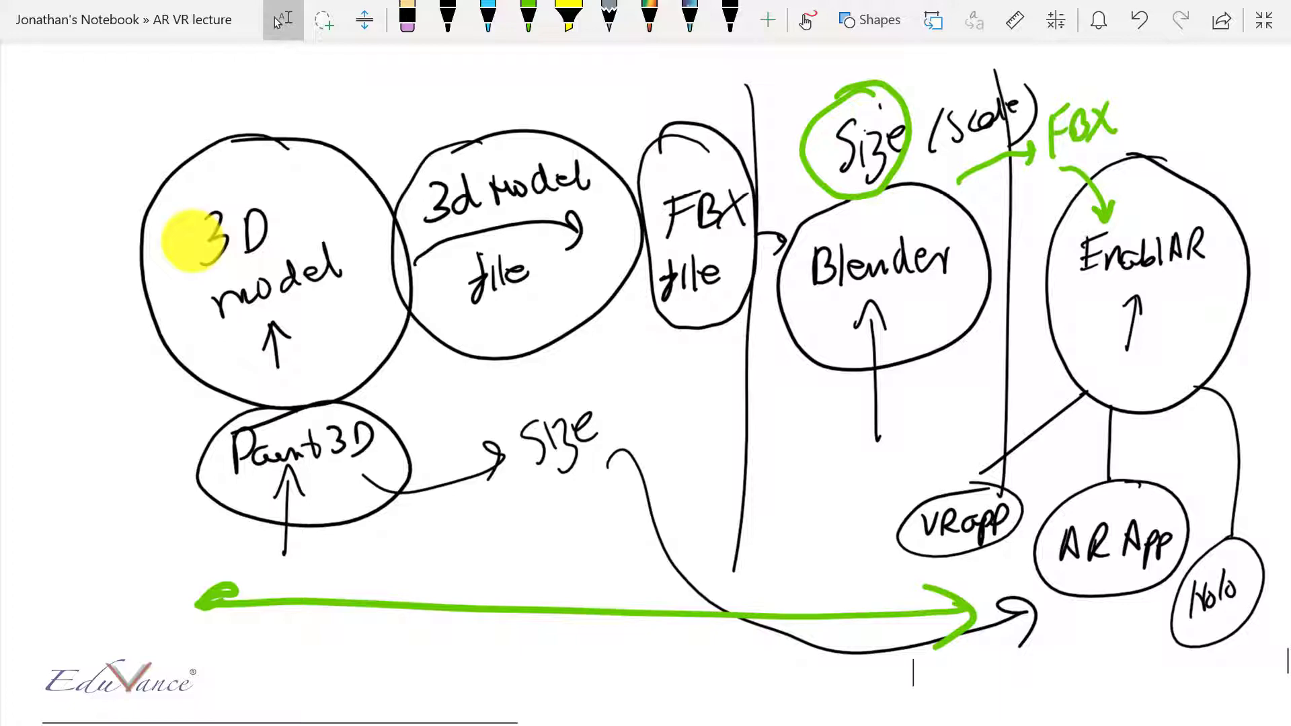
pyautogui.moveTo(689, 340); pyautogui.dragTo(683, 411)
pyautogui.moveTo(674, 363); pyautogui.dragTo(700, 367)
pyautogui.moveTo(782, 254)
pyautogui.mouseDown()
pyautogui.moveTo(815, 185)
pyautogui.moveTo(819, 216)
pyautogui.mouseUp()
pyautogui.moveTo(1050, 80)
pyautogui.mouseDown()
pyautogui.moveTo(1096, 161)
pyautogui.moveTo(1047, 86)
pyautogui.mouseUp()
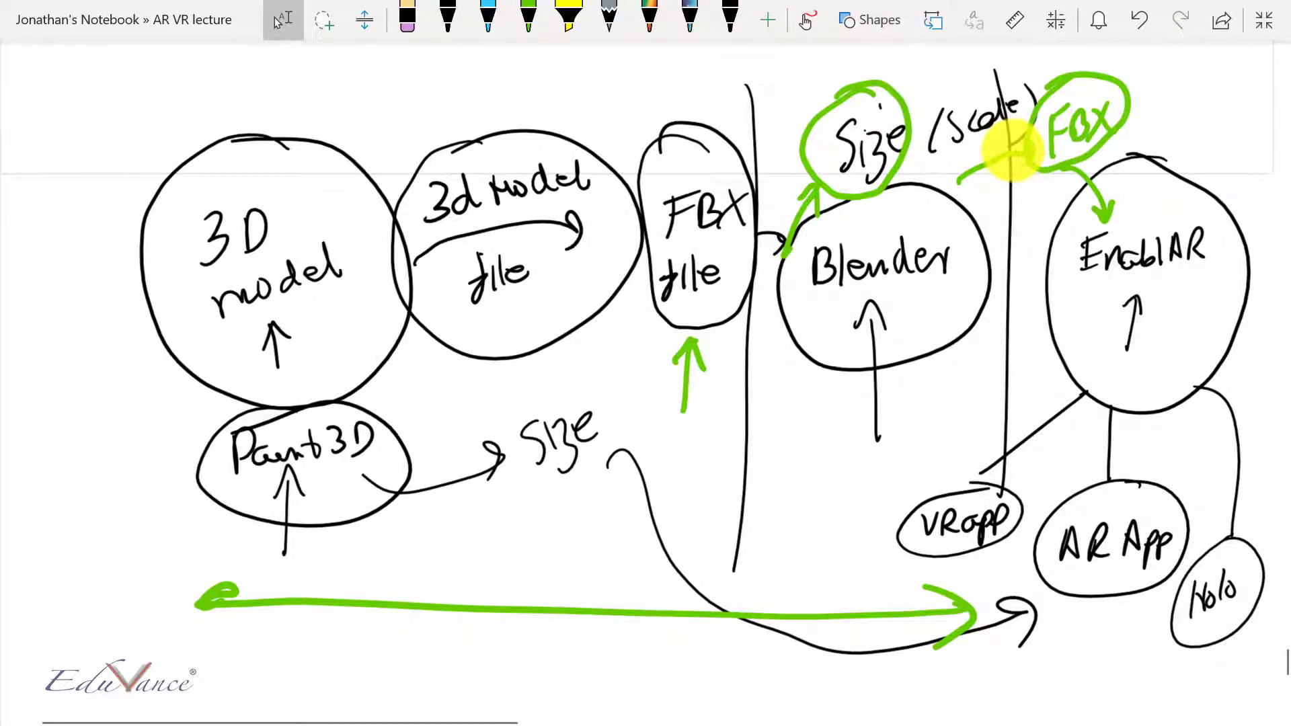
pyautogui.moveTo(1118, 231)
pyautogui.mouseDown()
pyautogui.moveTo(1069, 263)
pyautogui.moveTo(1122, 229)
pyautogui.mouseUp()
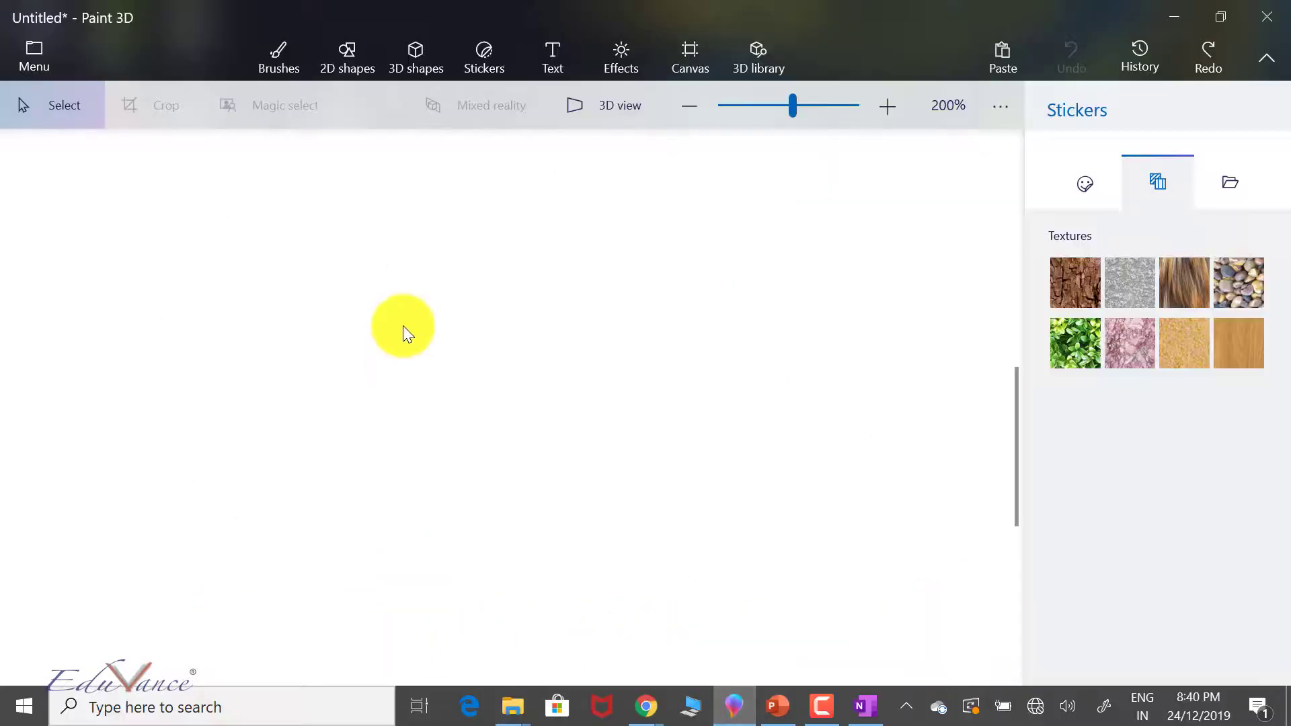
# Step: Insert the Dog from the built-in 3D models onto the Paint 3D canvas
pyautogui.click(422, 63)
pyautogui.click(1111, 374)
pyautogui.scroll(-2, 1188, 315)
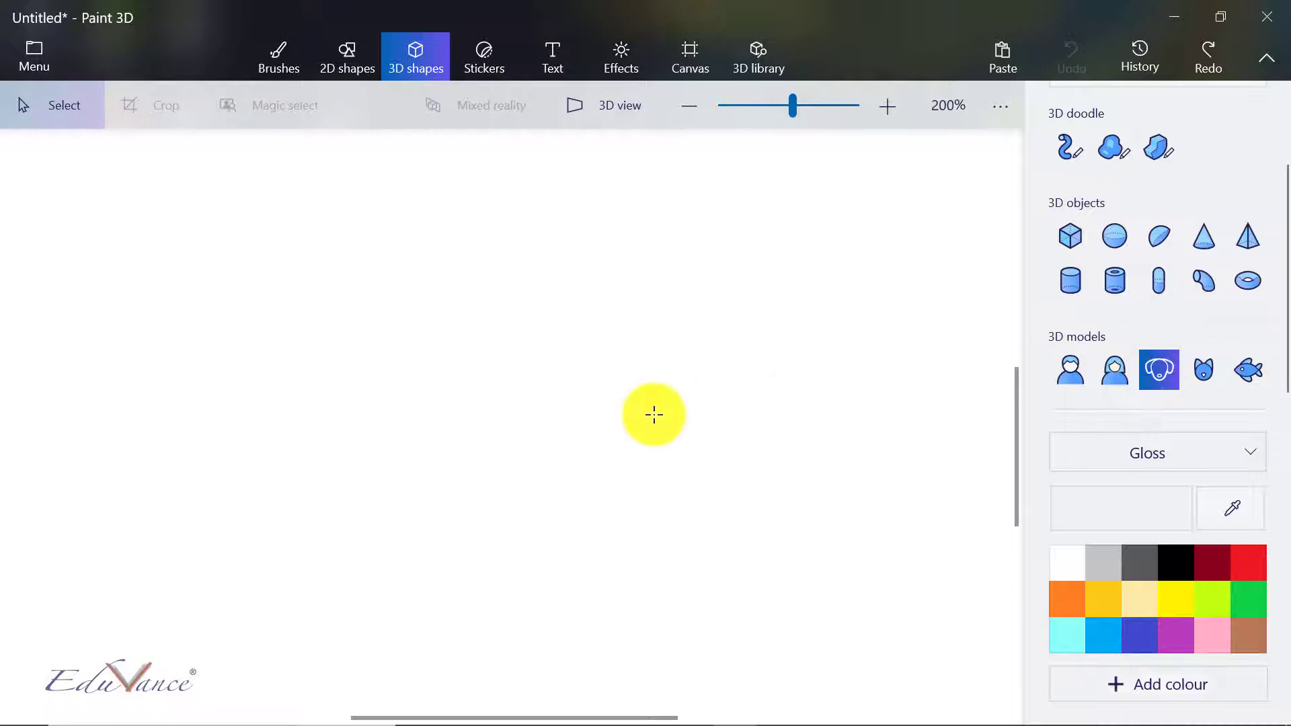
pyautogui.moveTo(328, 287); pyautogui.dragTo(723, 509)
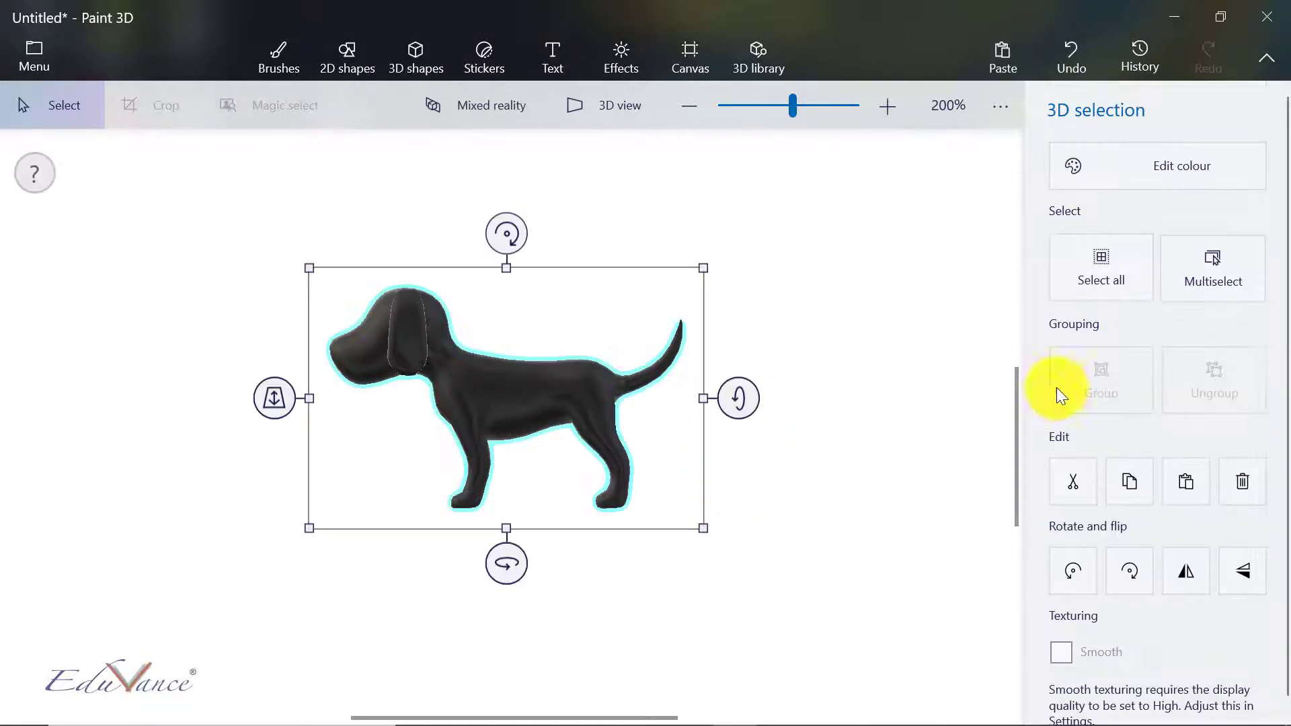
# Step: Undo the dog, re-insert it larger, and rotate it about 20° around its vertical axis
pyautogui.hotkey('ctrl', 'z')
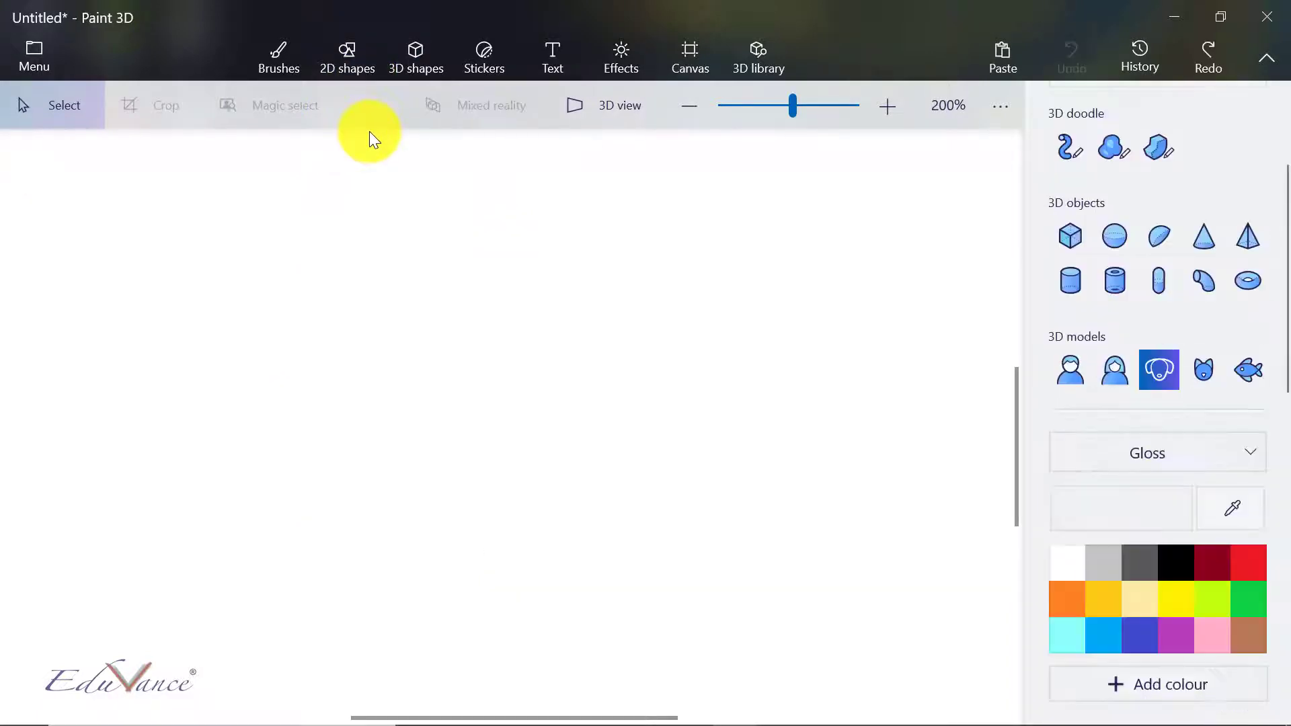
pyautogui.click(1160, 377)
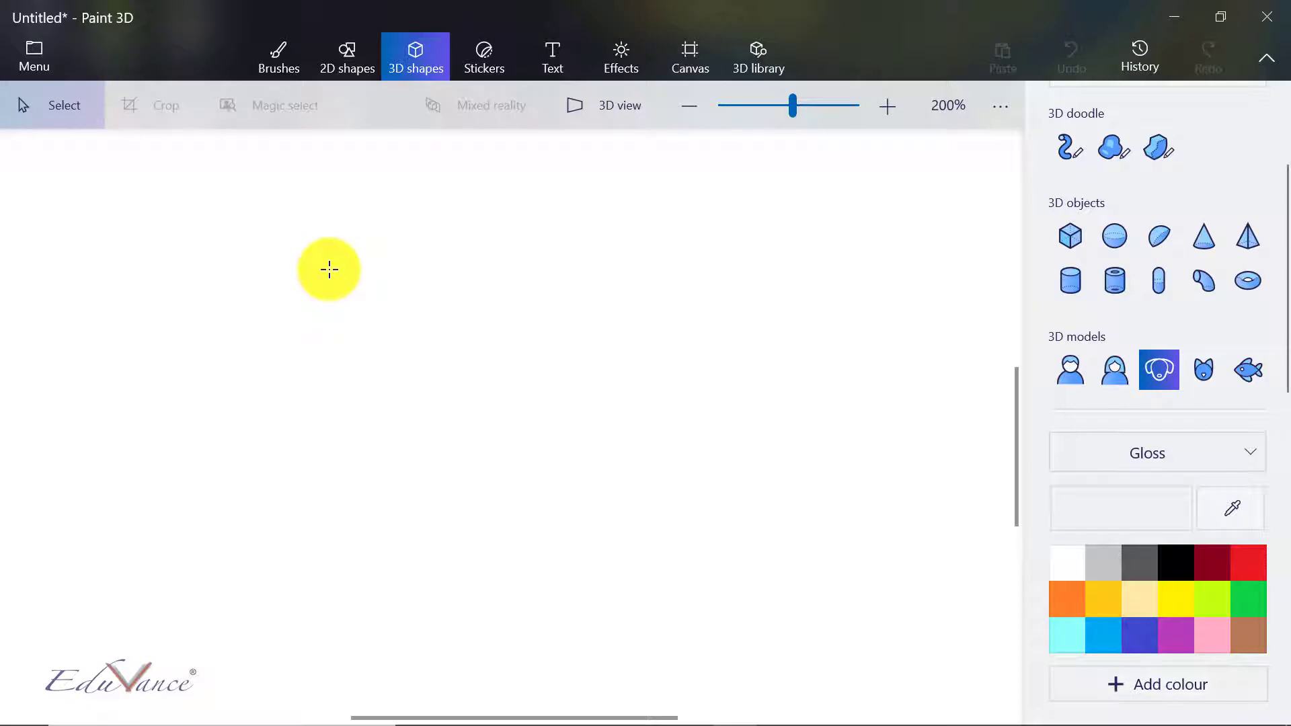
pyautogui.moveTo(329, 270); pyautogui.dragTo(789, 539)
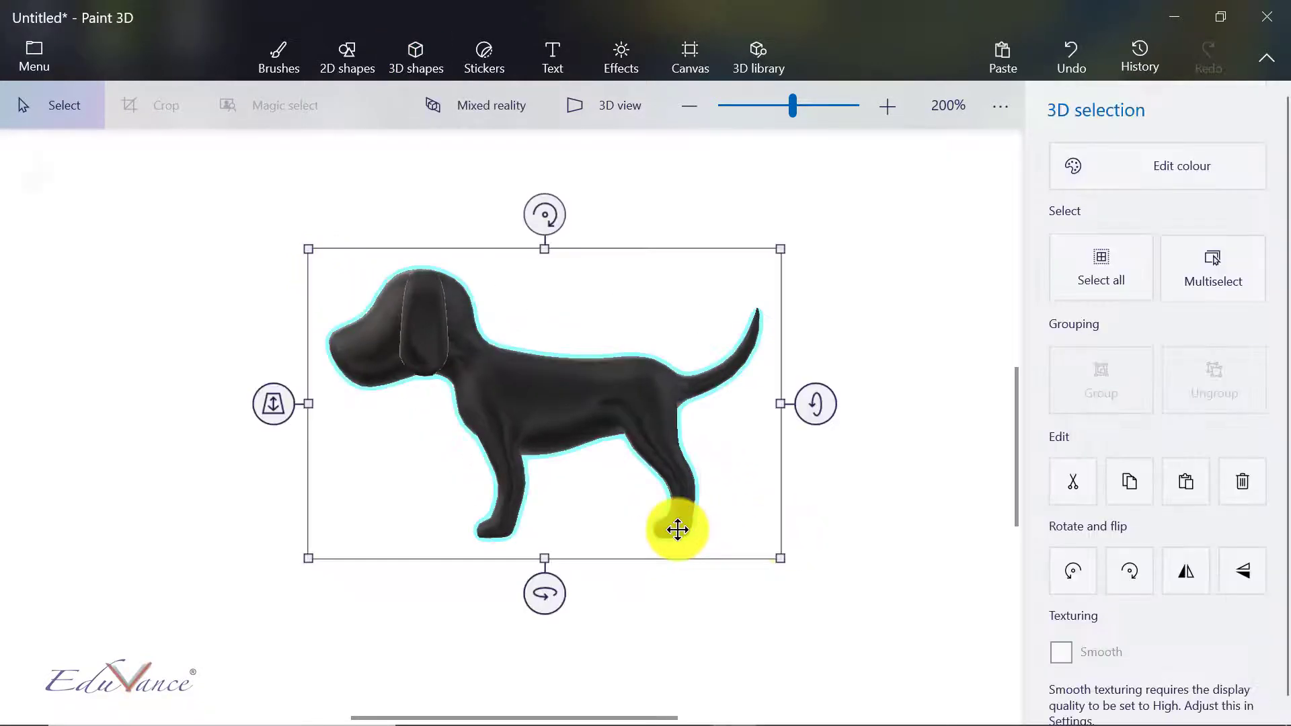
pyautogui.moveTo(542, 594); pyautogui.dragTo(610, 586)
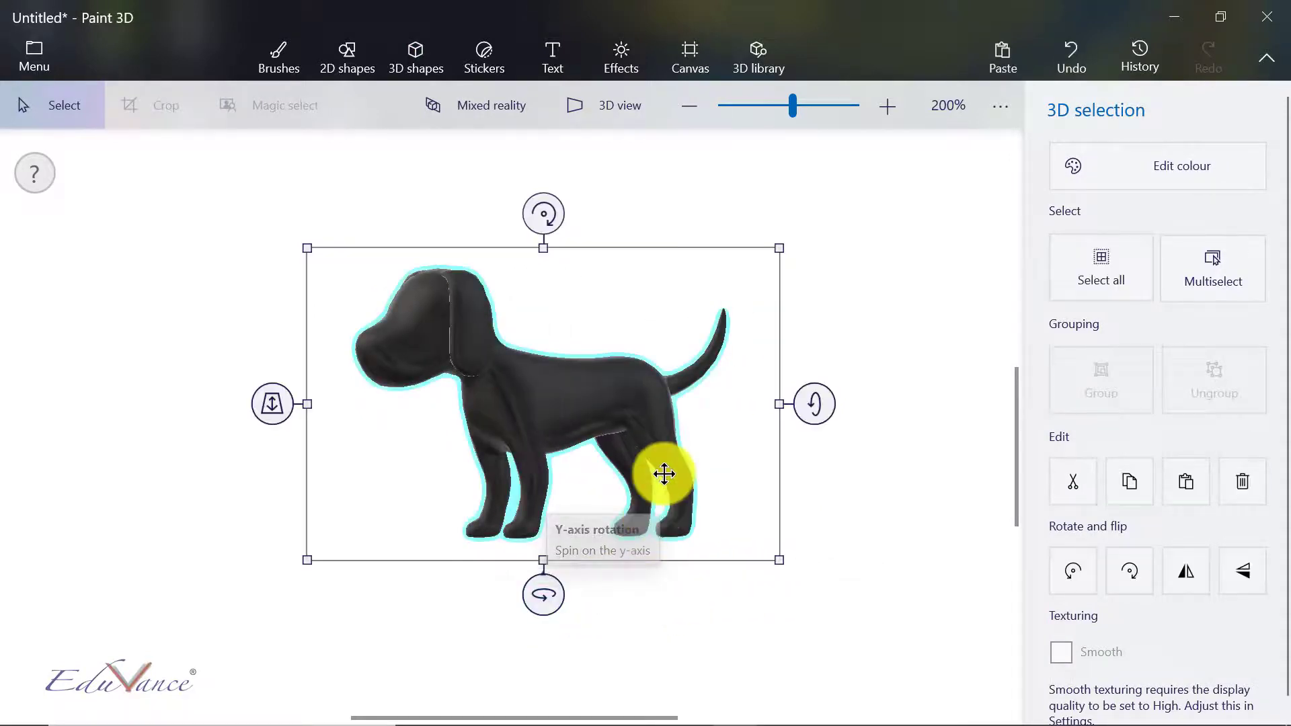
# Step: Change the dog model's colour to blue and deselect it
pyautogui.click(1164, 179)
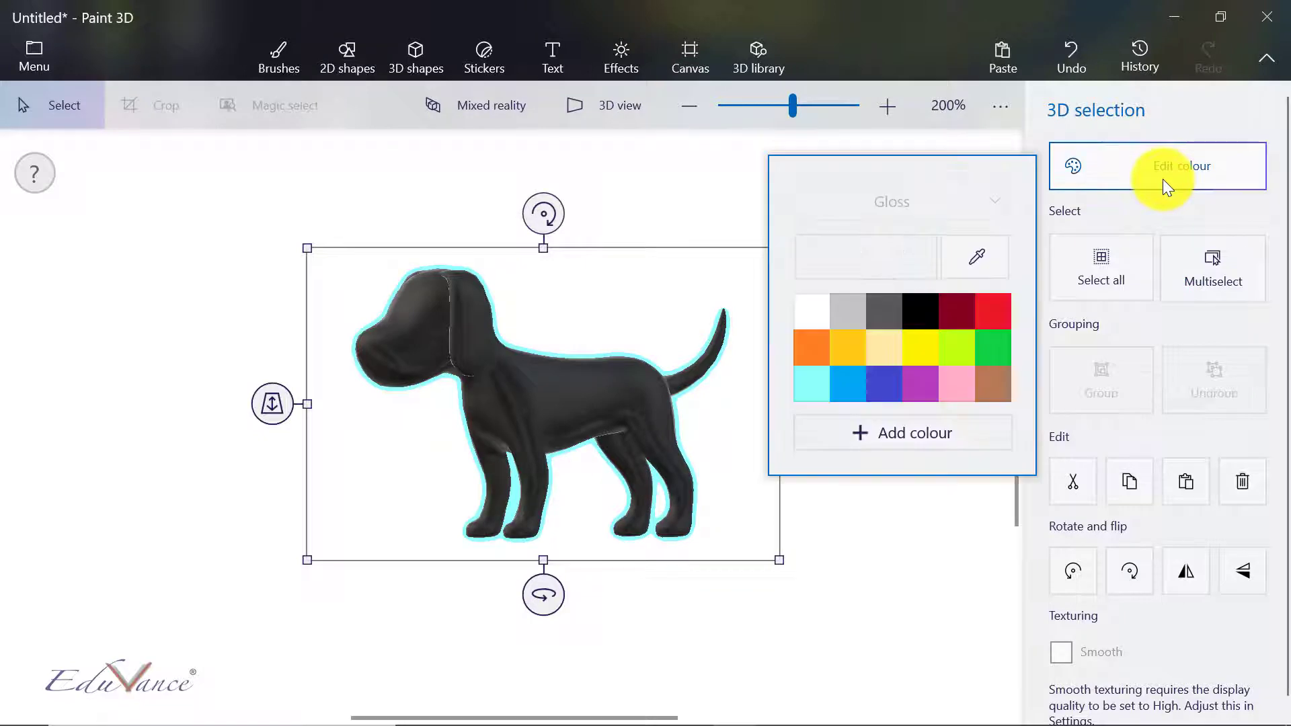
pyautogui.click(859, 376)
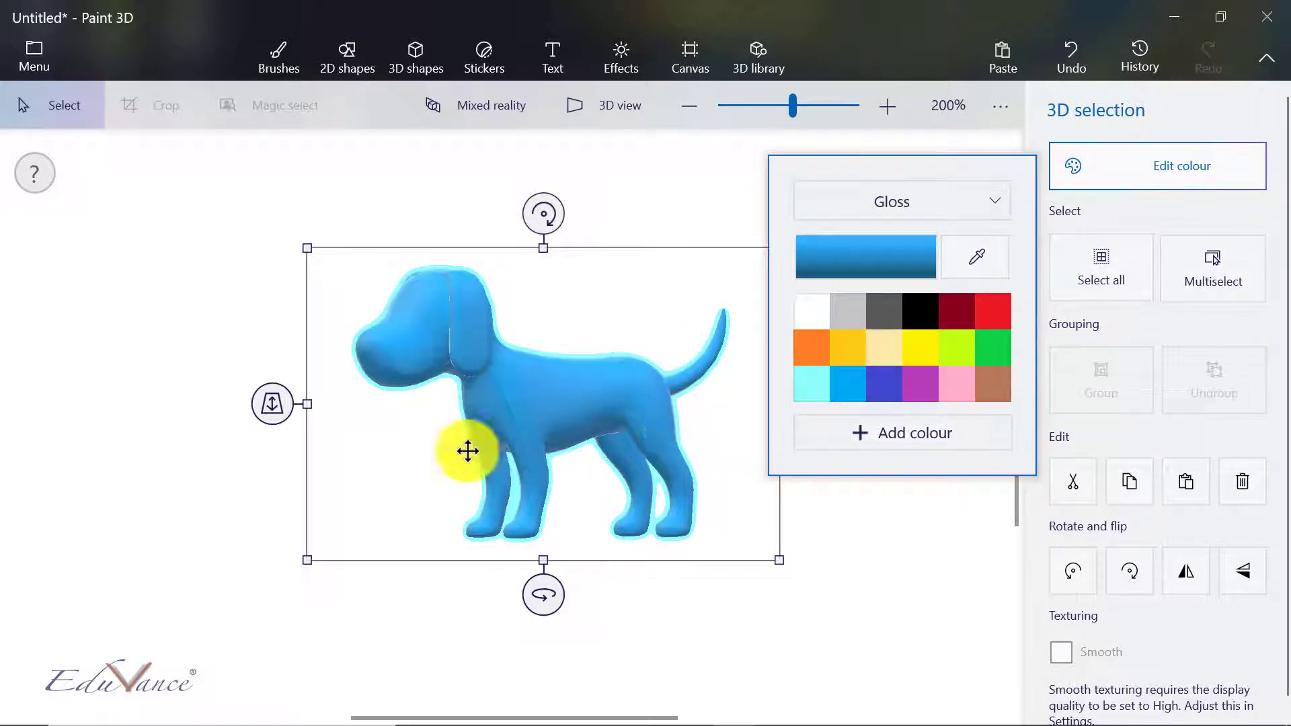
pyautogui.click(130, 195)
pyautogui.click(127, 187)
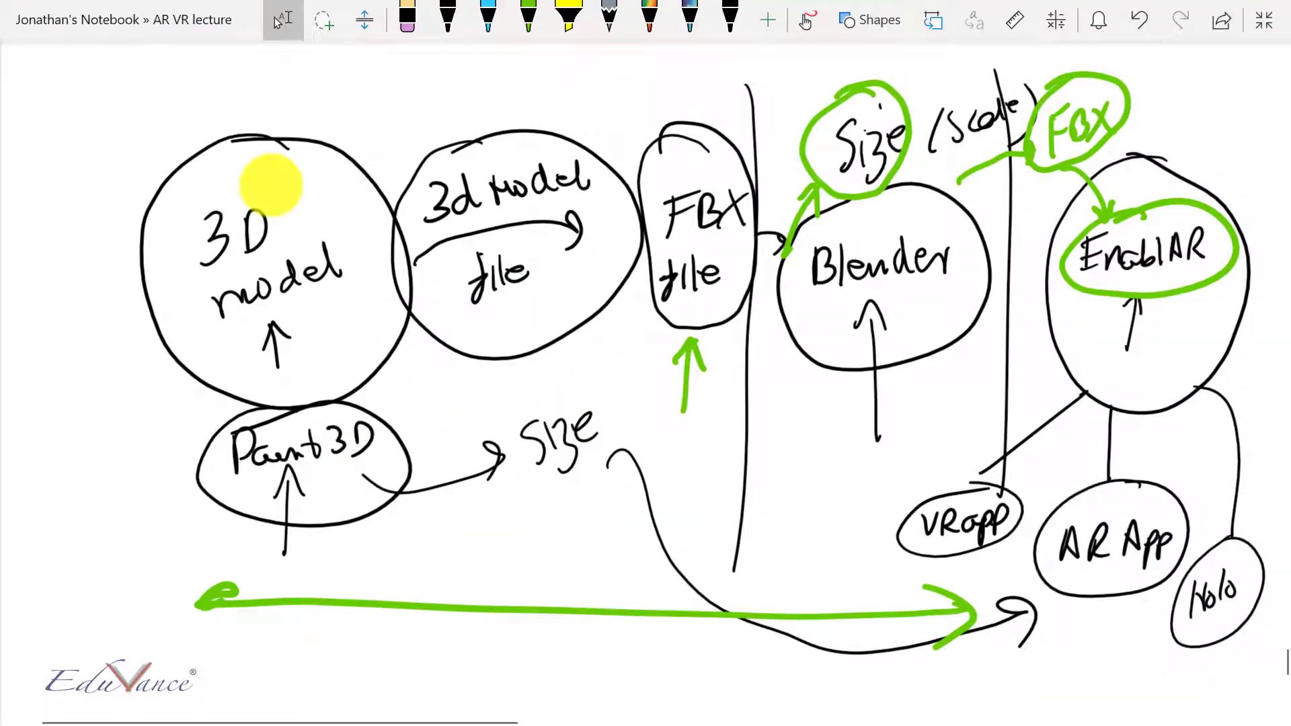
# Step: In OneNote, circle the 3D model bubble in green and arrow it into the FBX file bubble
pyautogui.moveTo(265, 175)
pyautogui.mouseDown()
pyautogui.moveTo(214, 360)
pyautogui.moveTo(268, 173)
pyautogui.mouseUp()
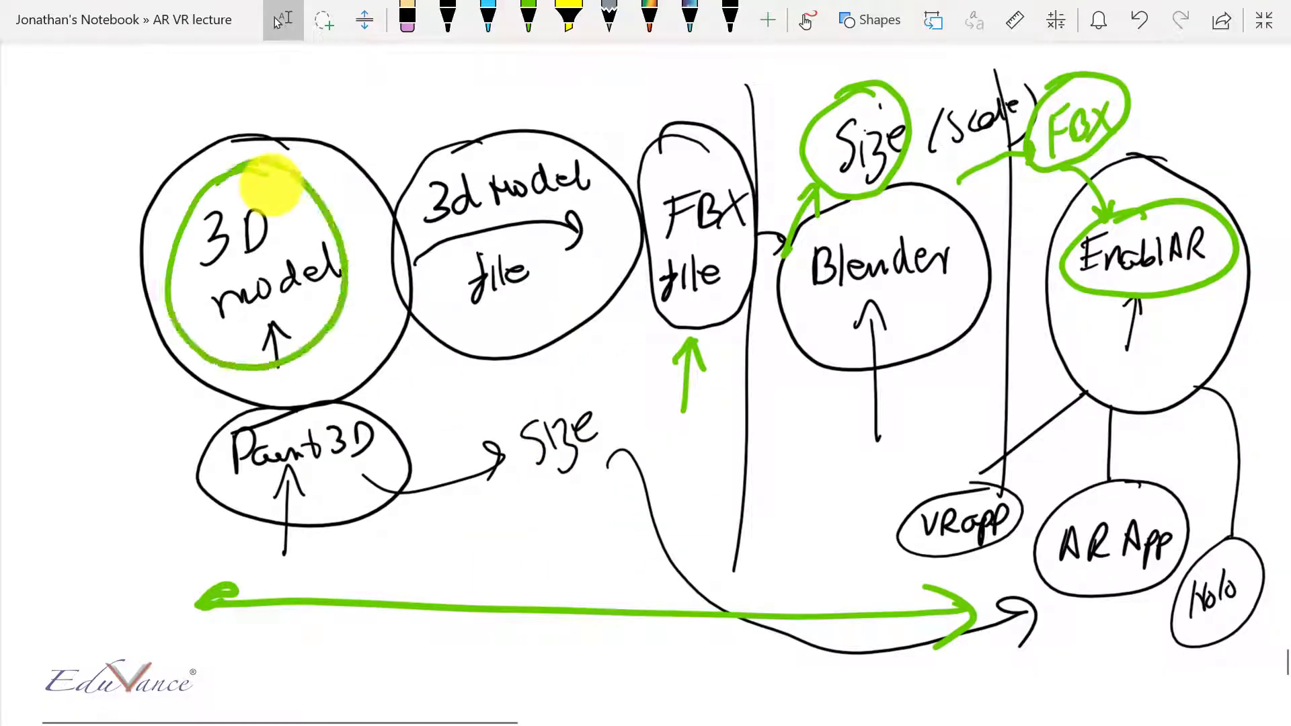
pyautogui.moveTo(308, 335)
pyautogui.mouseDown()
pyautogui.moveTo(336, 360)
pyautogui.moveTo(572, 346)
pyautogui.moveTo(642, 313)
pyautogui.mouseUp()
pyautogui.moveTo(608, 306)
pyautogui.mouseDown()
pyautogui.moveTo(642, 316)
pyautogui.moveTo(624, 351)
pyautogui.mouseUp()
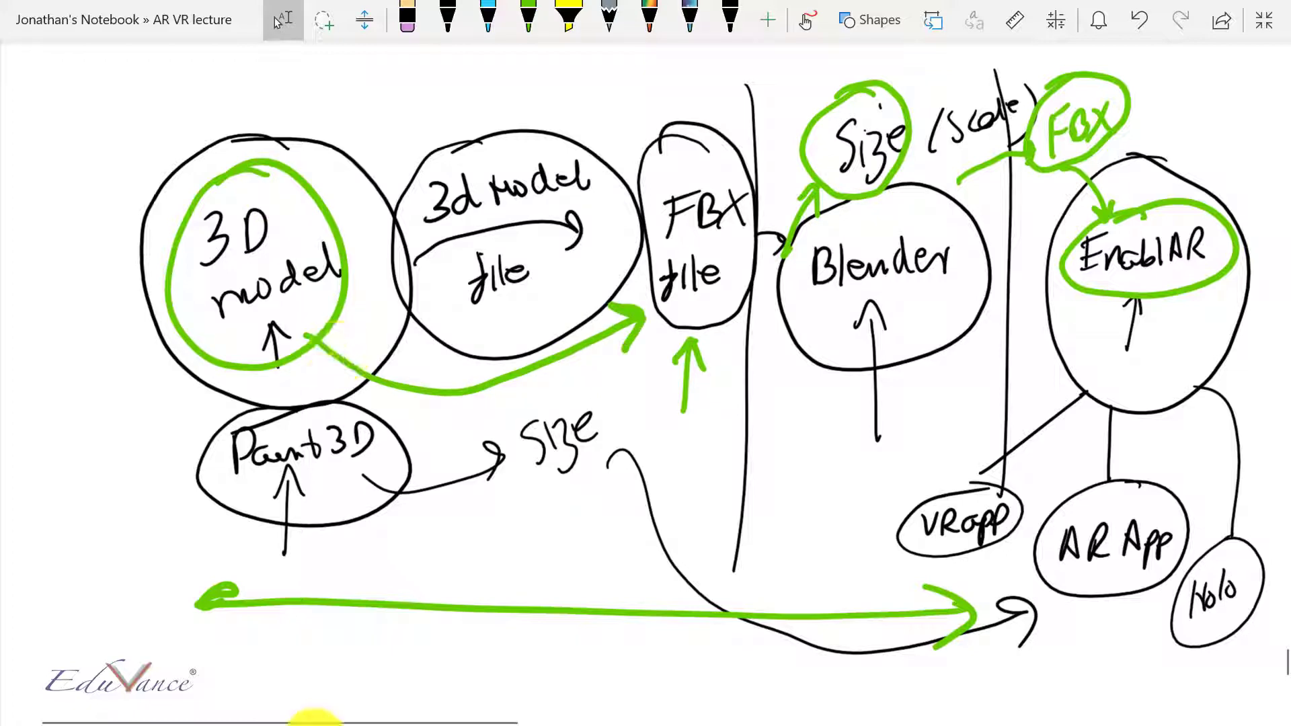
pyautogui.click(717, 706)
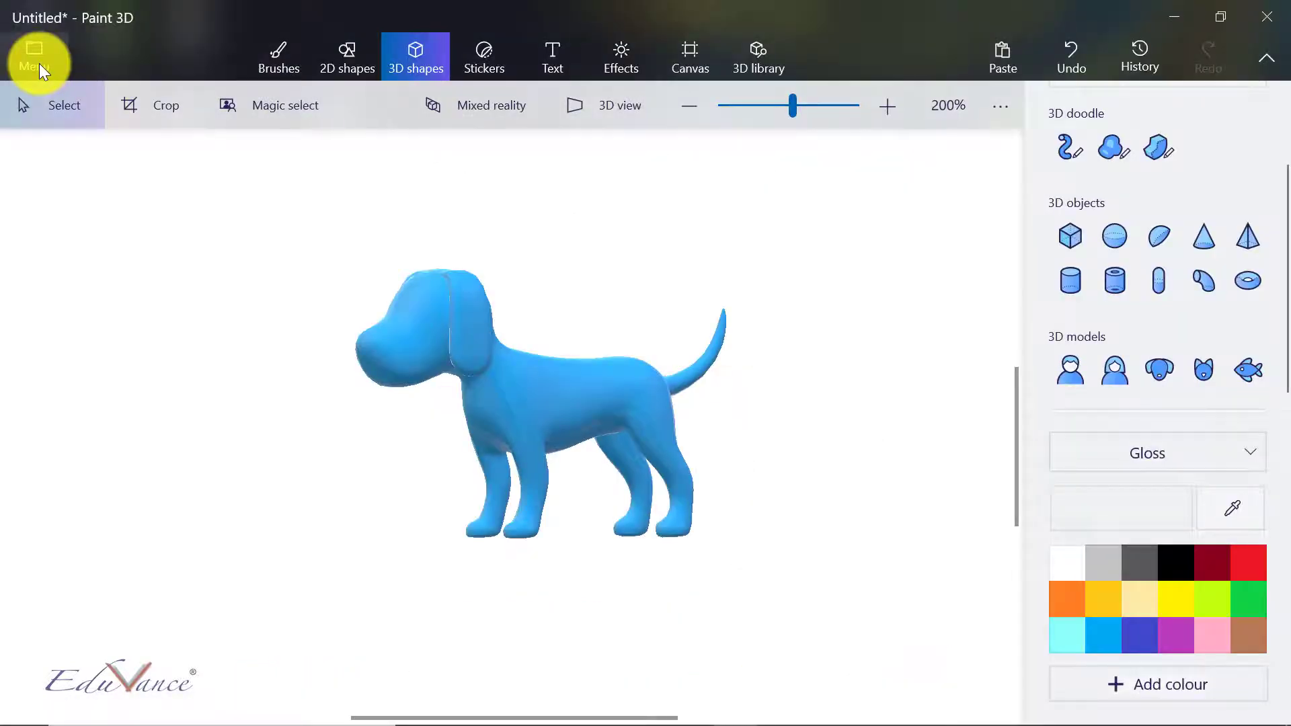
# Step: Choose Save as from the Menu and pick the 3D model copy option
pyautogui.click(39, 63)
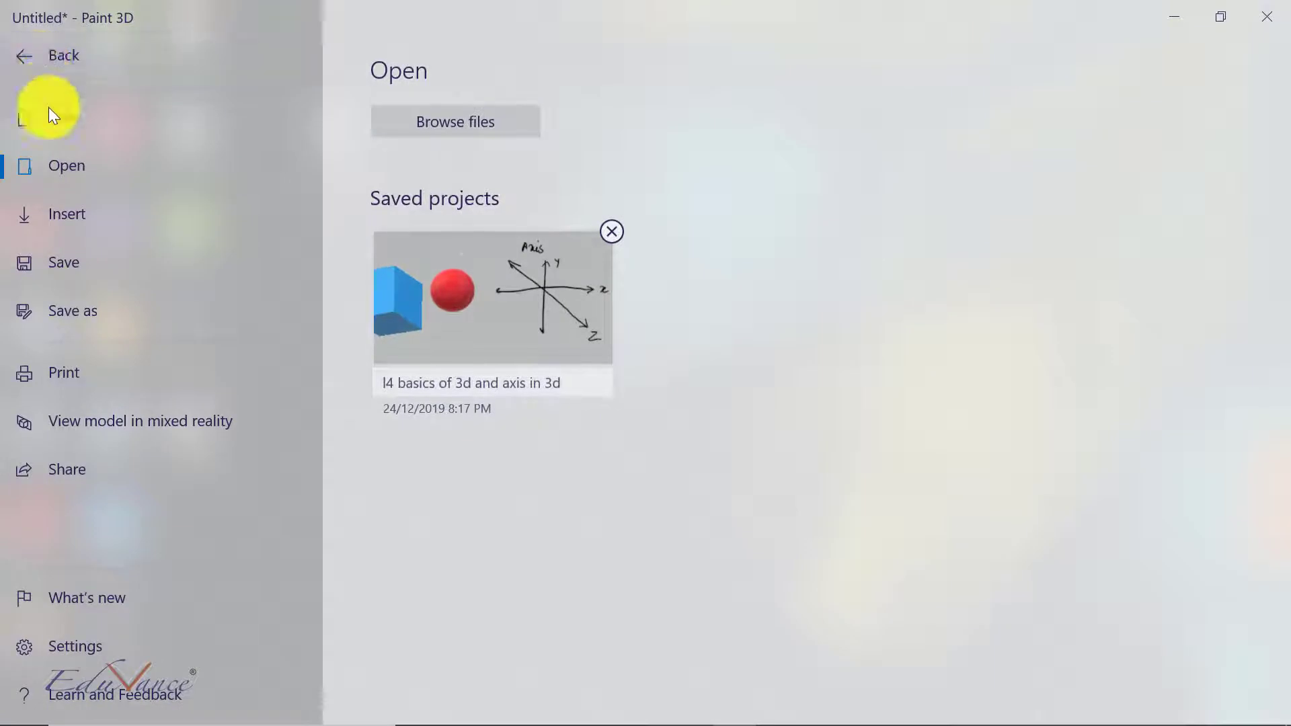
pyautogui.click(57, 321)
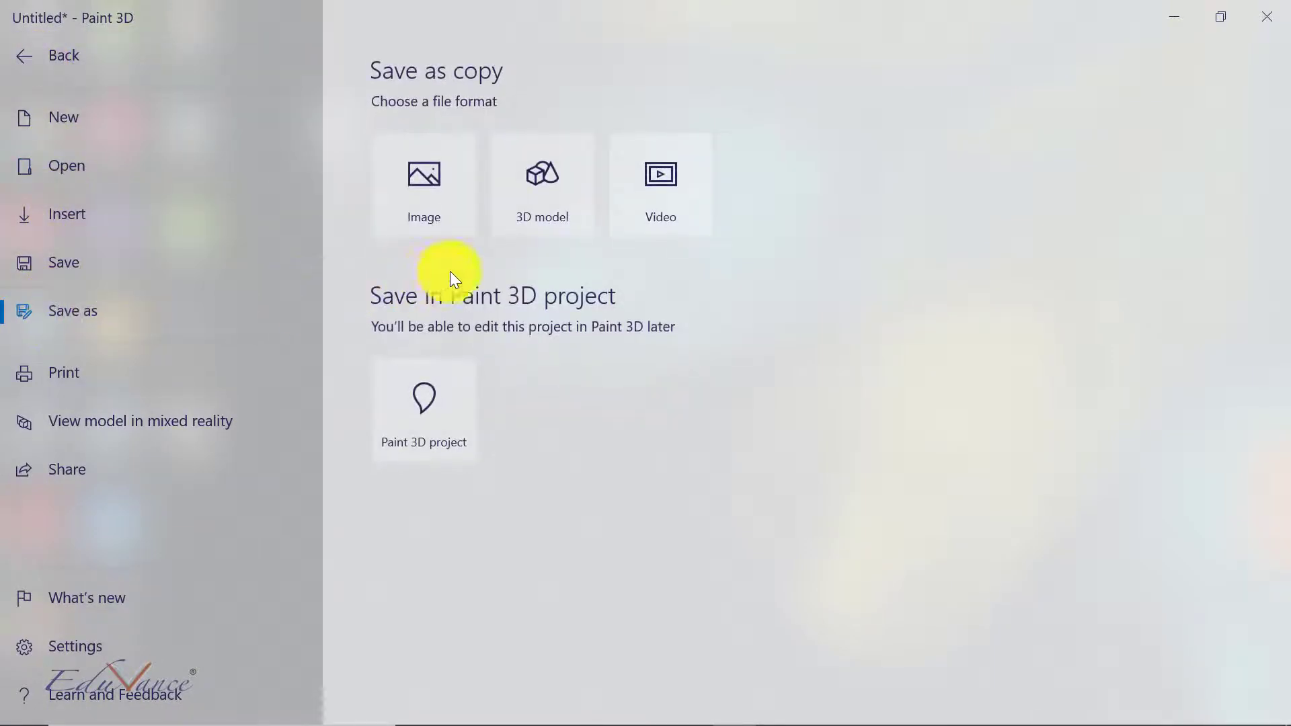
pyautogui.click(571, 188)
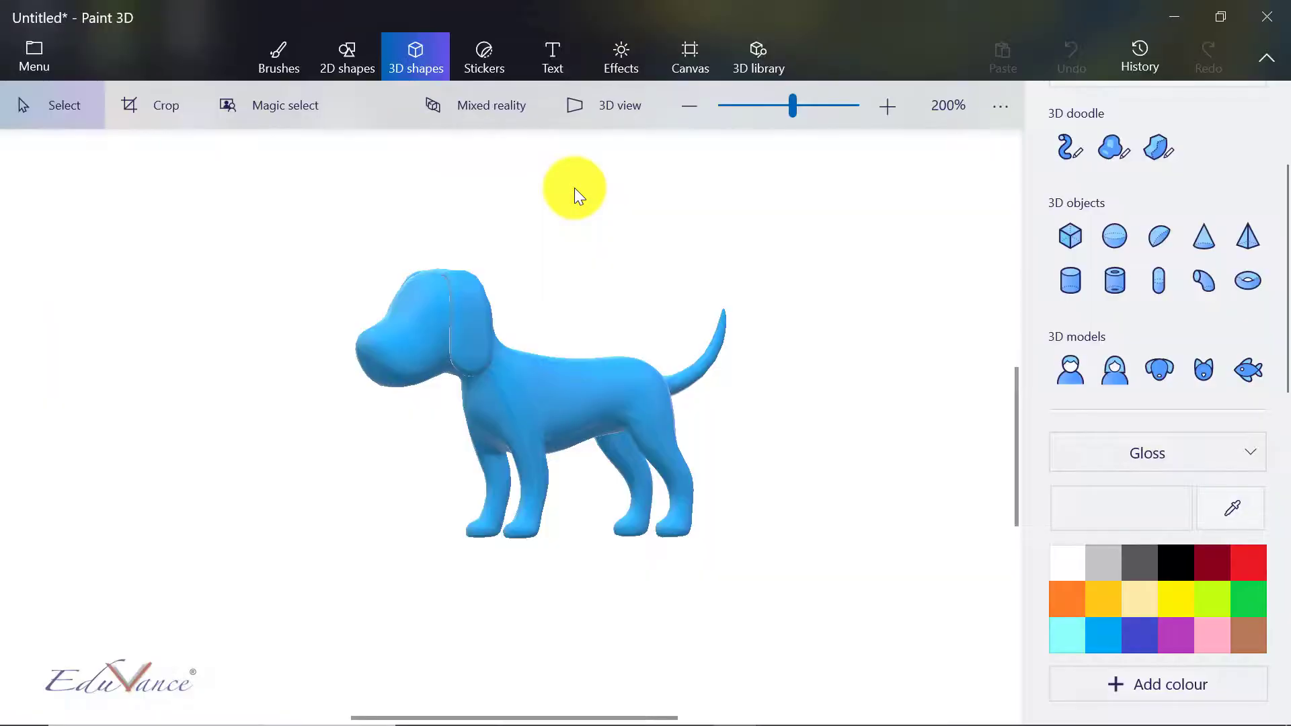
# Step: Save the dog as a '3D - FBX' file named 'dog_trail' on the Desktop
pyautogui.click(204, 398)
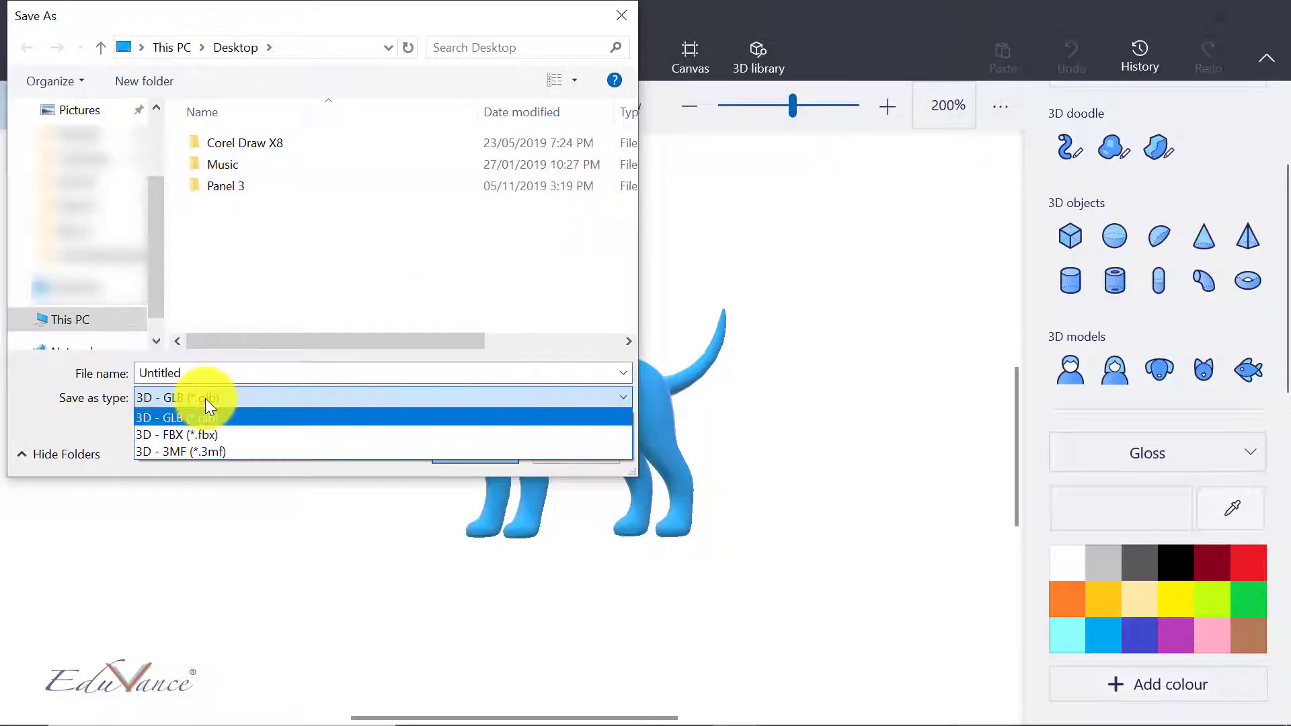
pyautogui.click(195, 437)
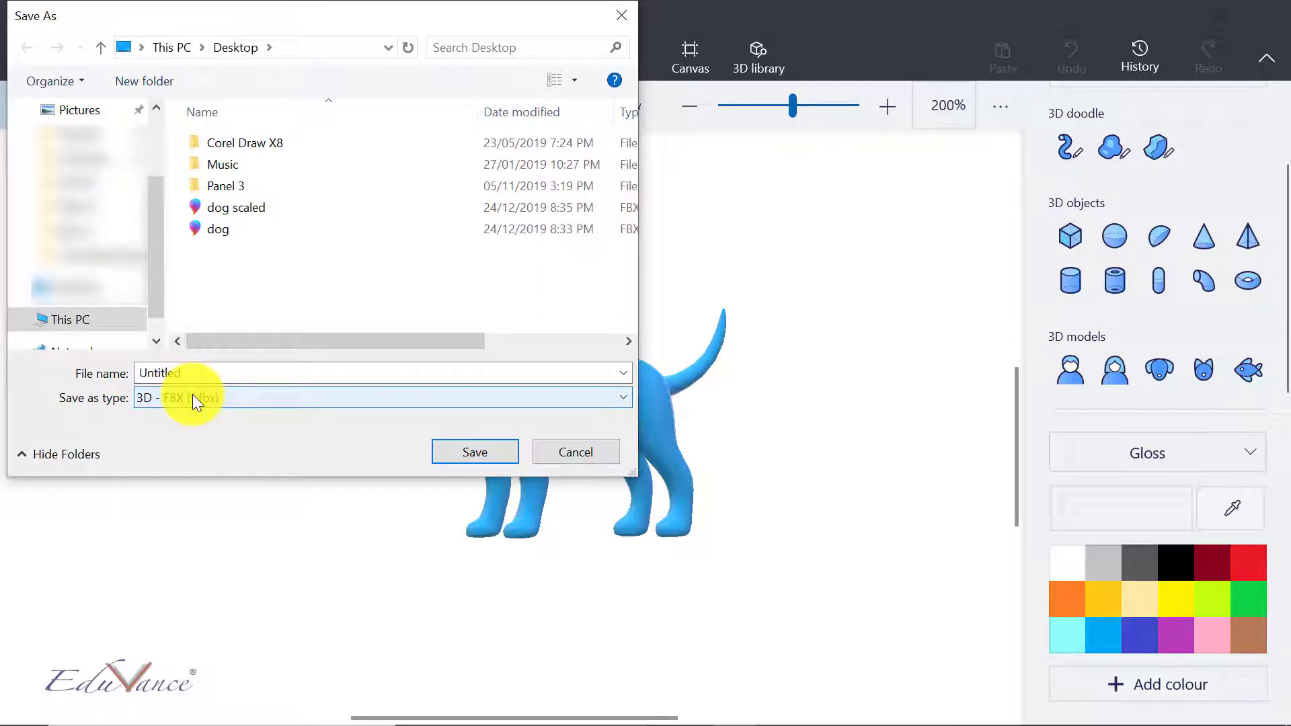
pyautogui.doubleClick(191, 375)
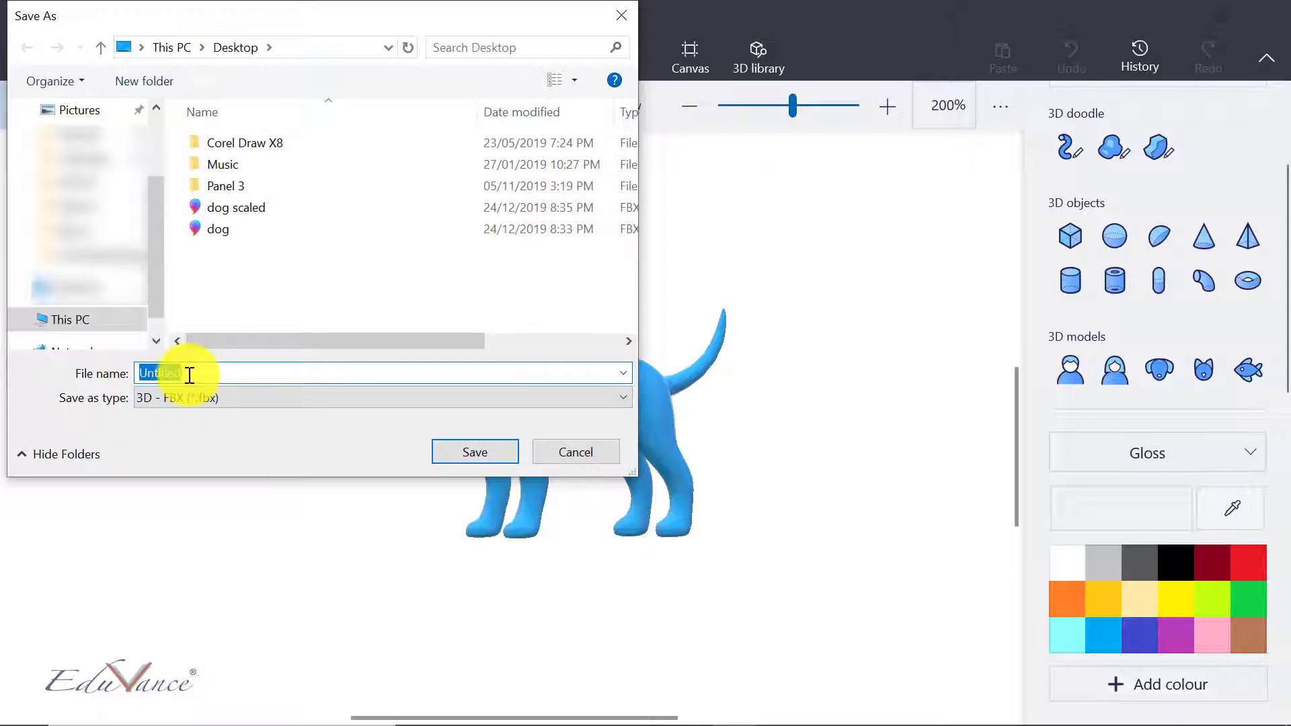
pyautogui.write('dog_trai')
pyautogui.write('l')
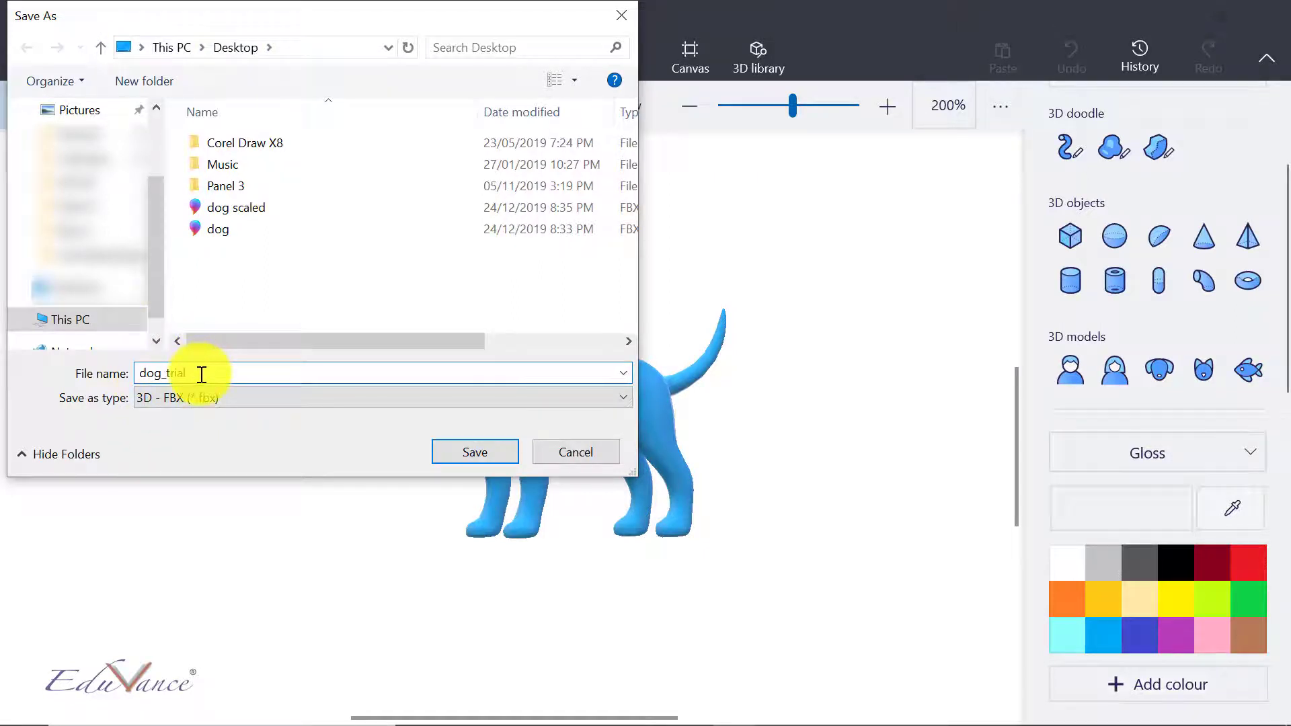
pyautogui.click(450, 453)
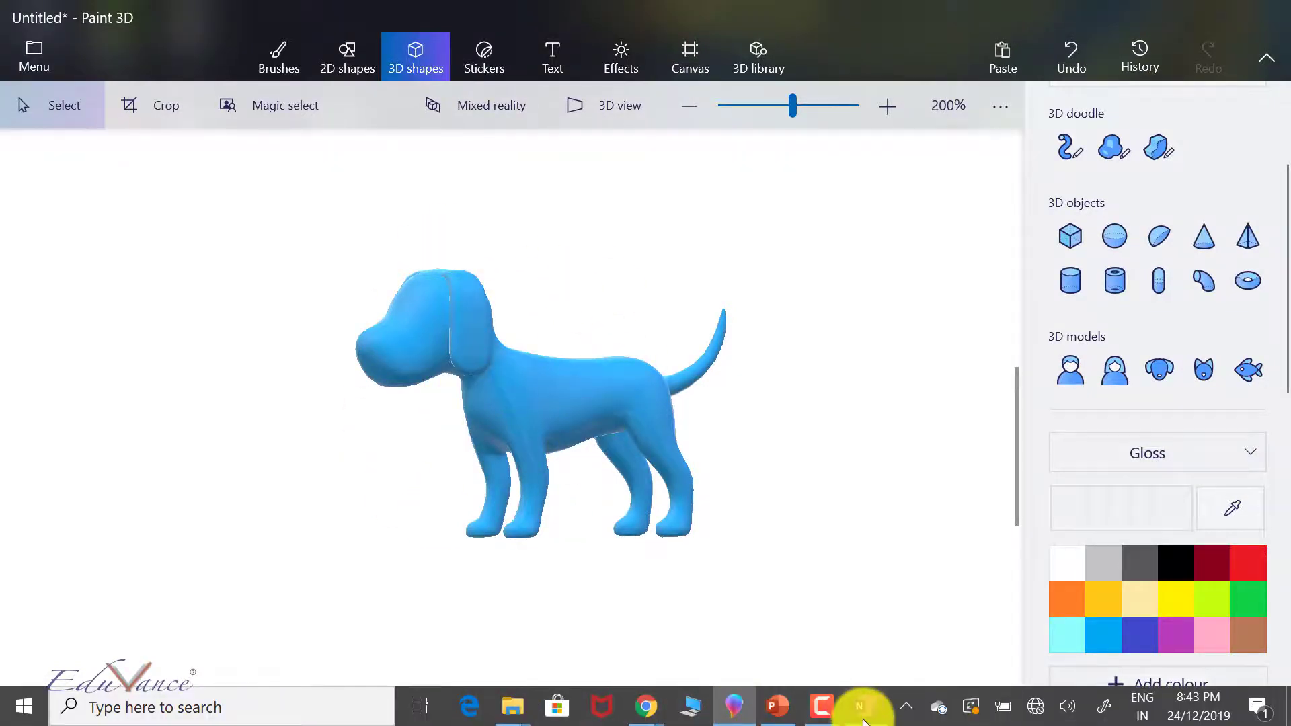
# Step: In OneNote, ink a green arrow from the FBX file oval to Blender, plus a handwritten note beneath it
pyautogui.click(863, 711)
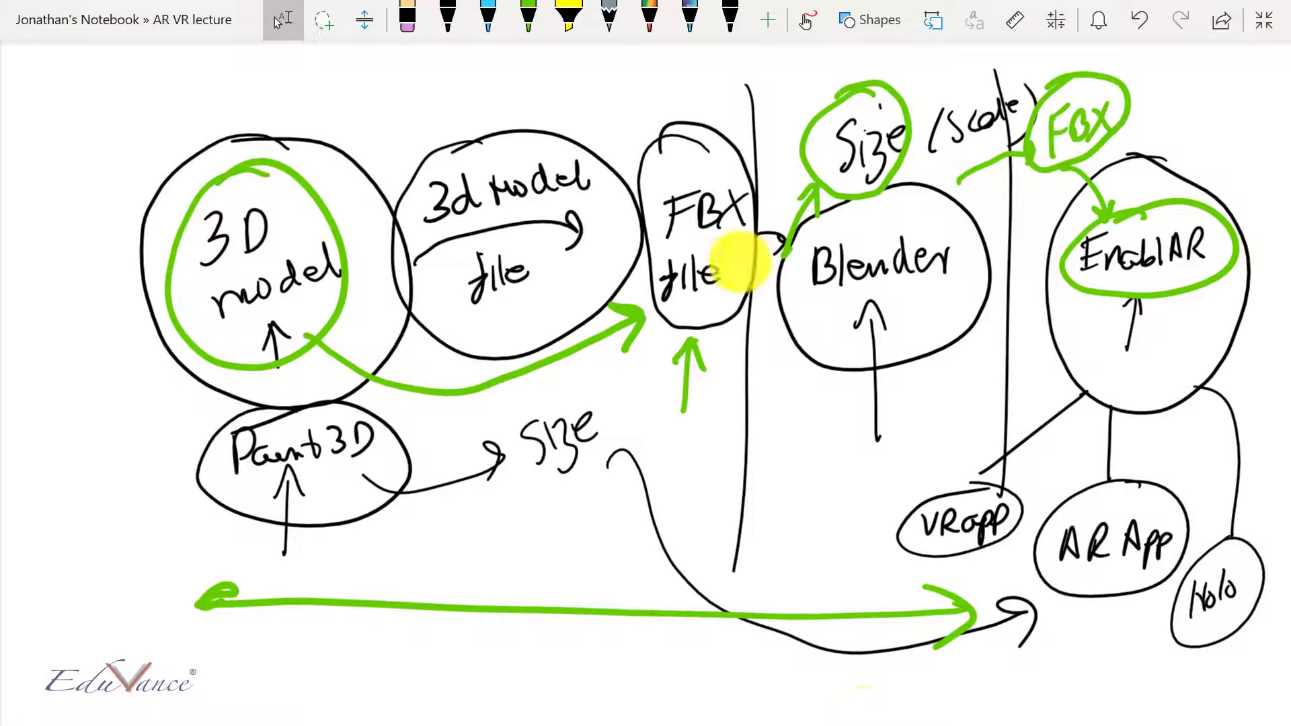
pyautogui.moveTo(730, 277)
pyautogui.mouseDown()
pyautogui.moveTo(816, 294)
pyautogui.moveTo(789, 269)
pyautogui.moveTo(796, 310)
pyautogui.mouseUp()
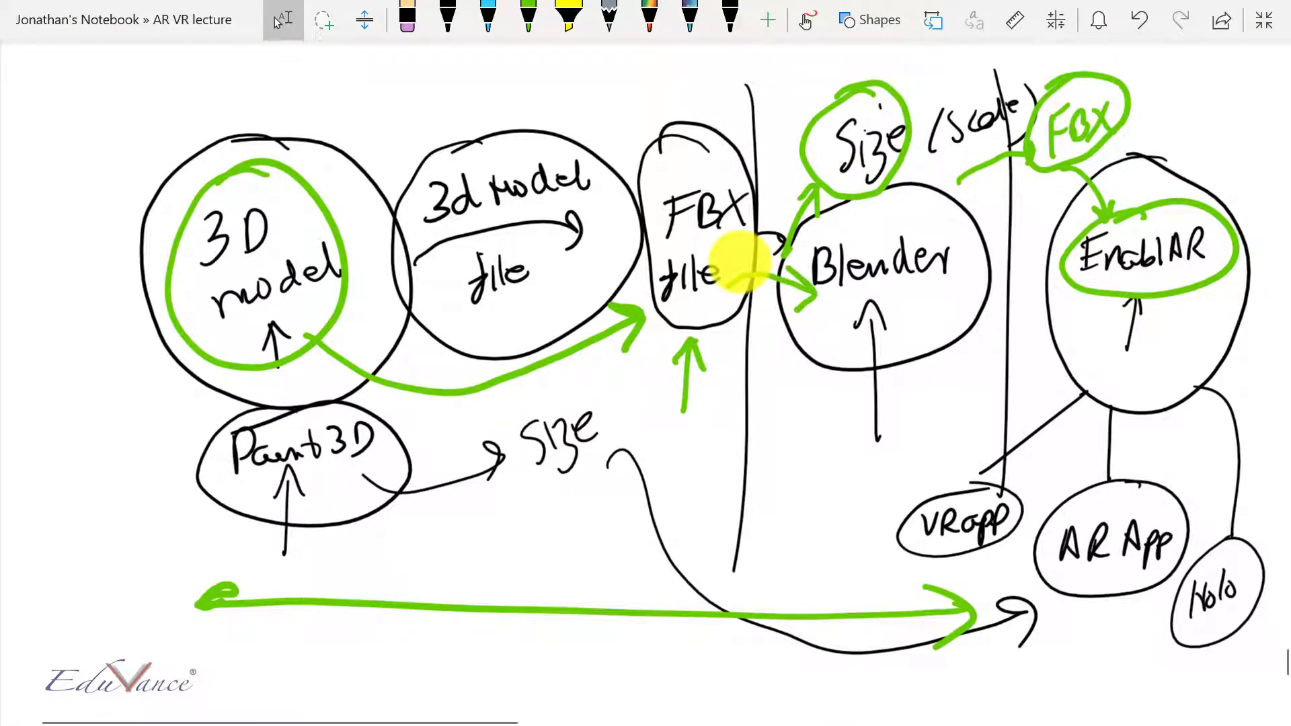
pyautogui.moveTo(827, 402)
pyautogui.mouseDown()
pyautogui.moveTo(808, 412)
pyautogui.moveTo(803, 461)
pyautogui.mouseUp()
pyautogui.moveTo(835, 421)
pyautogui.mouseDown()
pyautogui.moveTo(841, 448)
pyautogui.moveTo(849, 413)
pyautogui.moveTo(849, 468)
pyautogui.moveTo(868, 407)
pyautogui.moveTo(901, 406)
pyautogui.mouseUp()
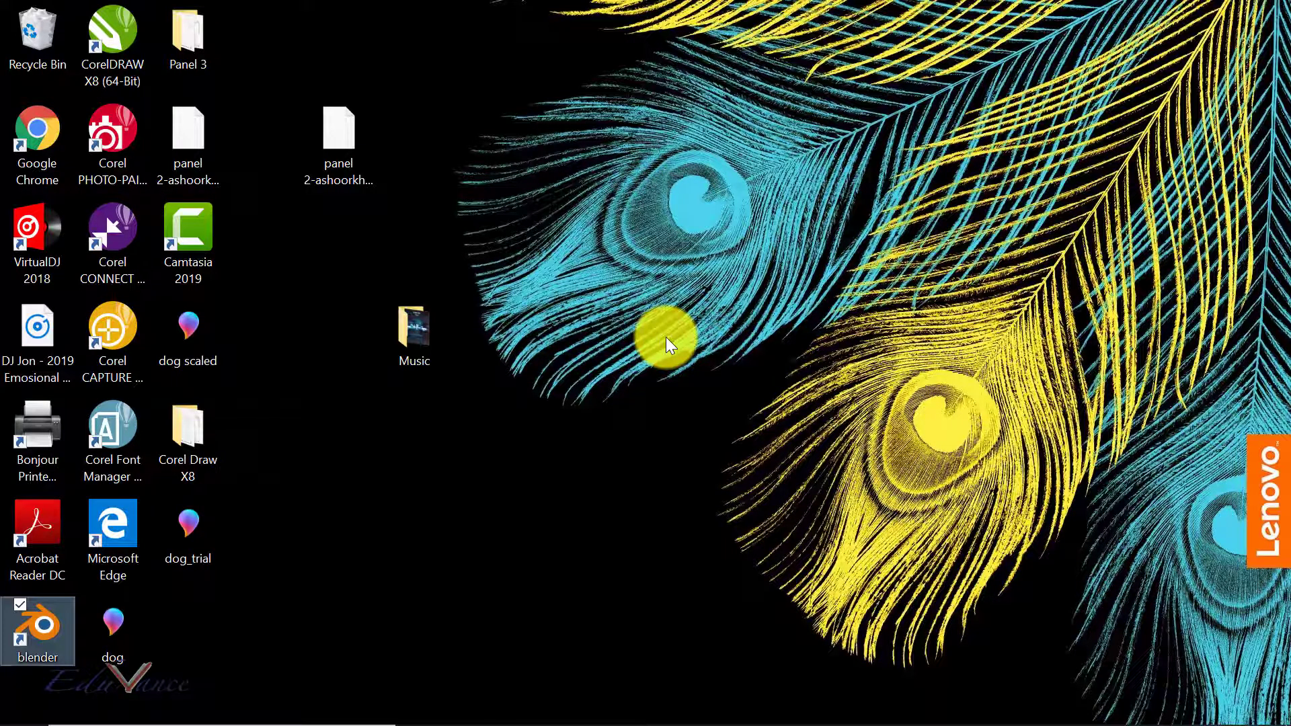
# Step: Launch Blender from its desktop shortcut
pyautogui.doubleClick(49, 621)
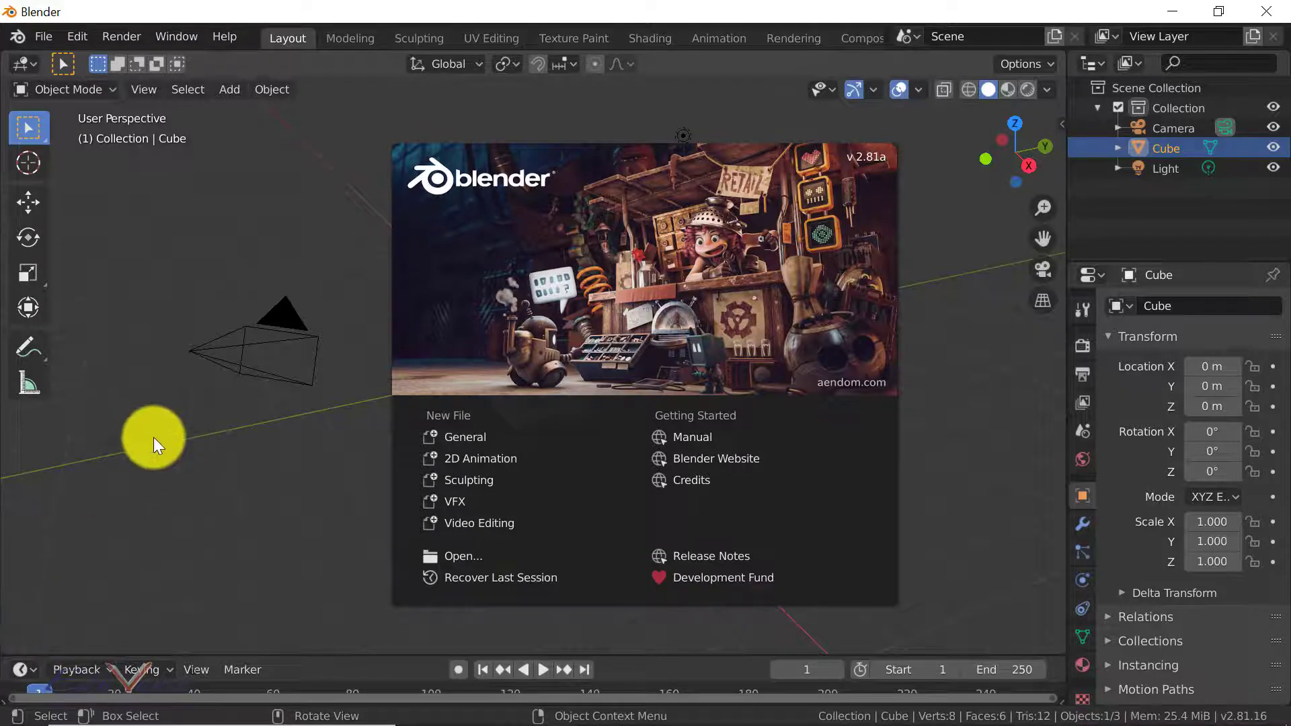
# Step: Dismiss the splash and delete the default camera, cube and light from the scene
pyautogui.click(160, 453)
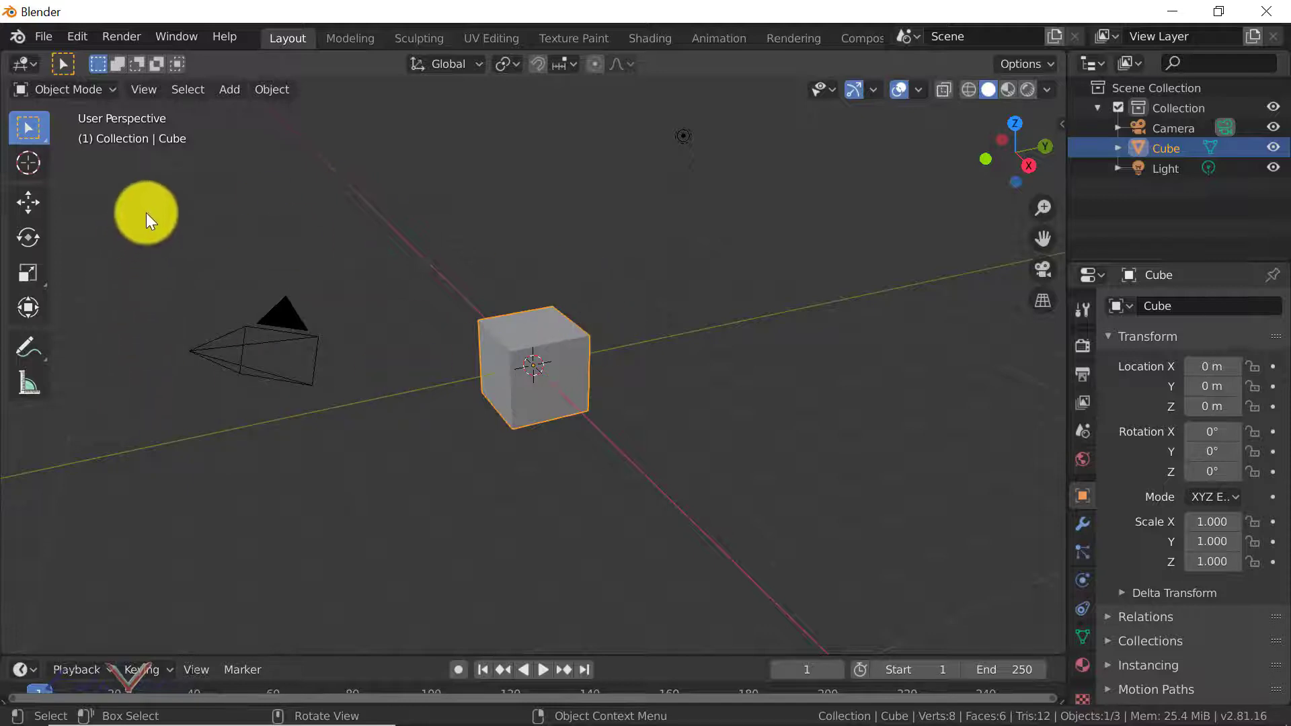
pyautogui.moveTo(134, 220); pyautogui.dragTo(664, 482)
pyautogui.click(154, 208)
pyautogui.rightClick(492, 687)
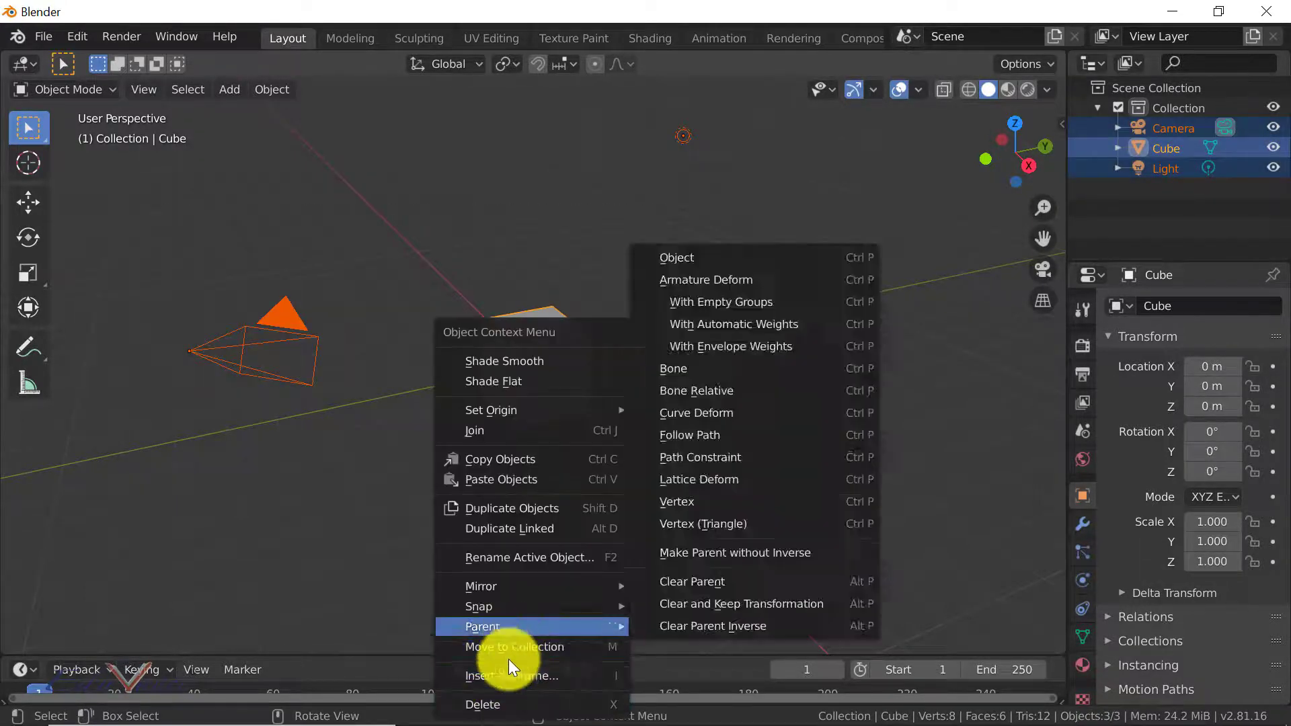
pyautogui.click(504, 704)
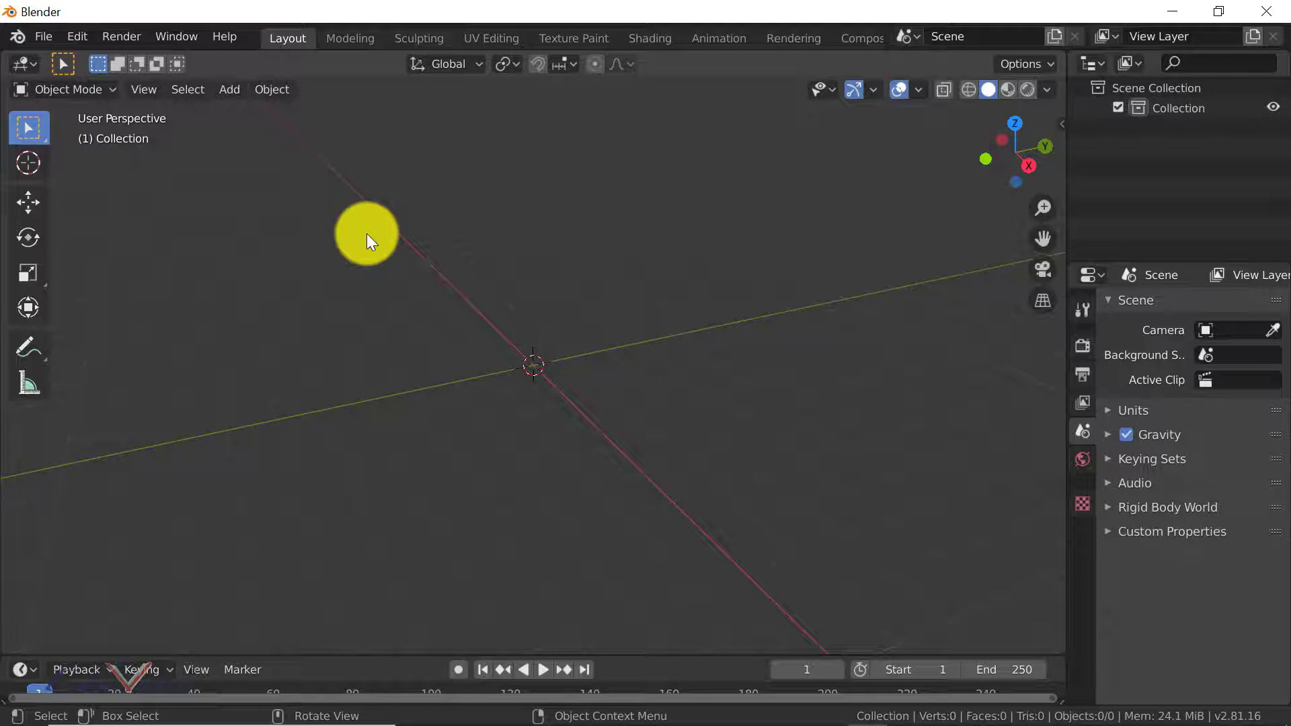
# Step: Import dog_trial.fbx from the Desktop through File > Import > FBX
pyautogui.click(56, 37)
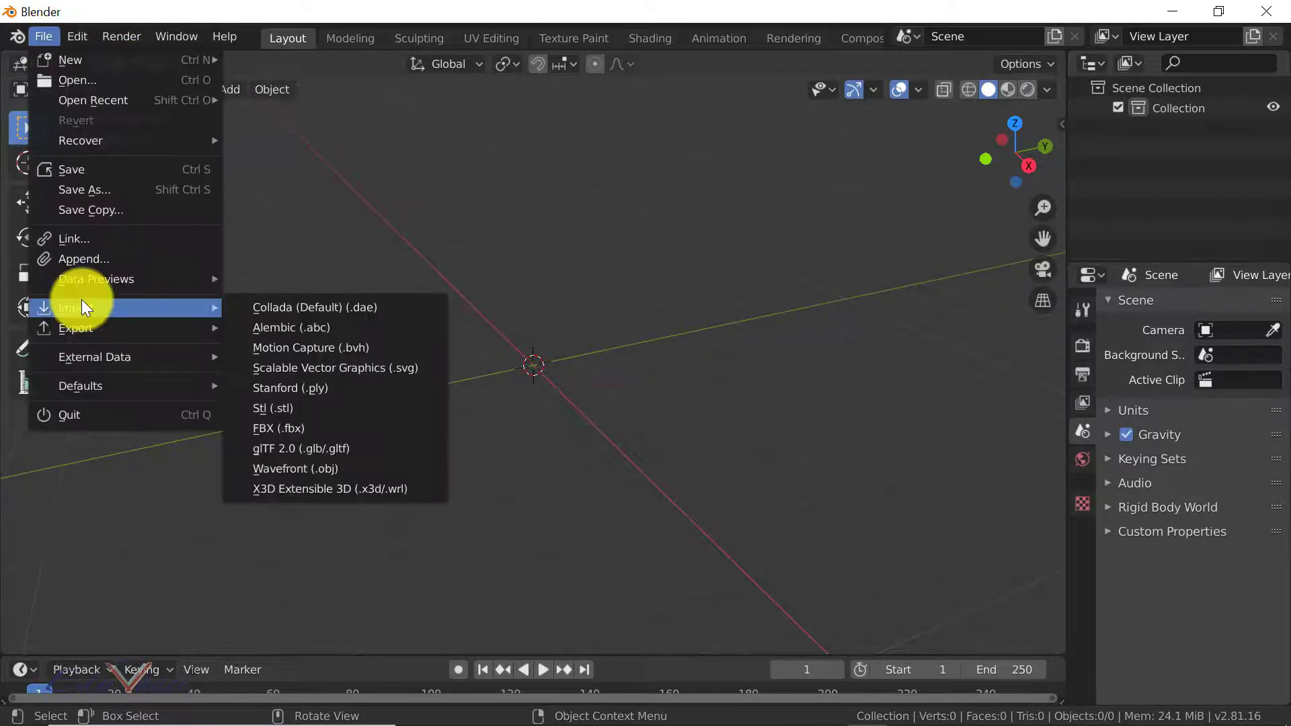
pyautogui.moveTo(74, 303)
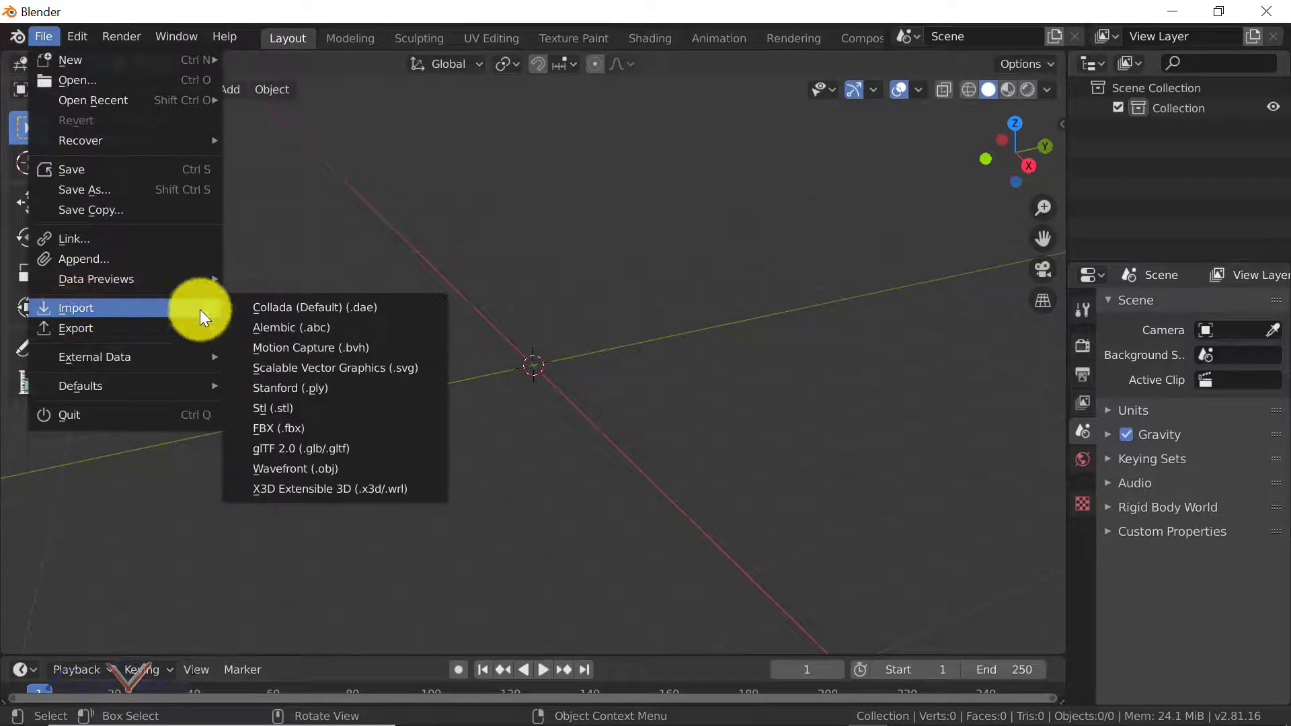
pyautogui.click(282, 428)
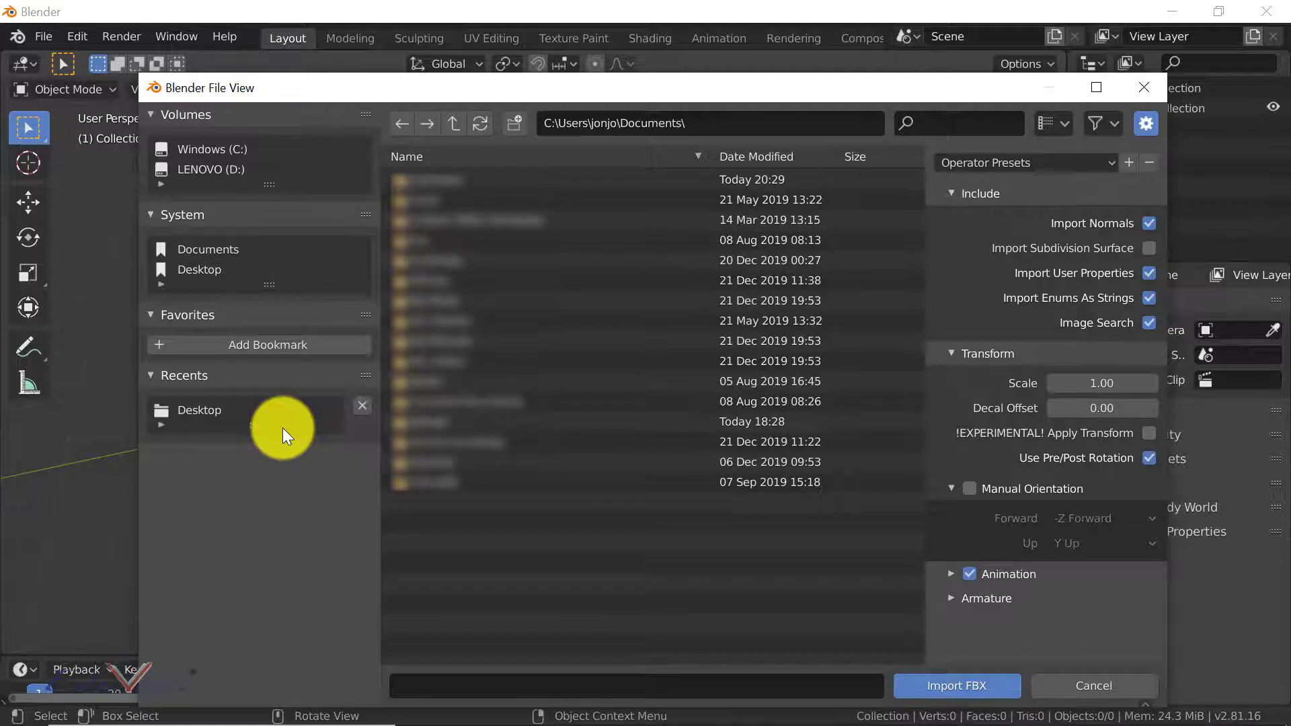
pyautogui.click(200, 271)
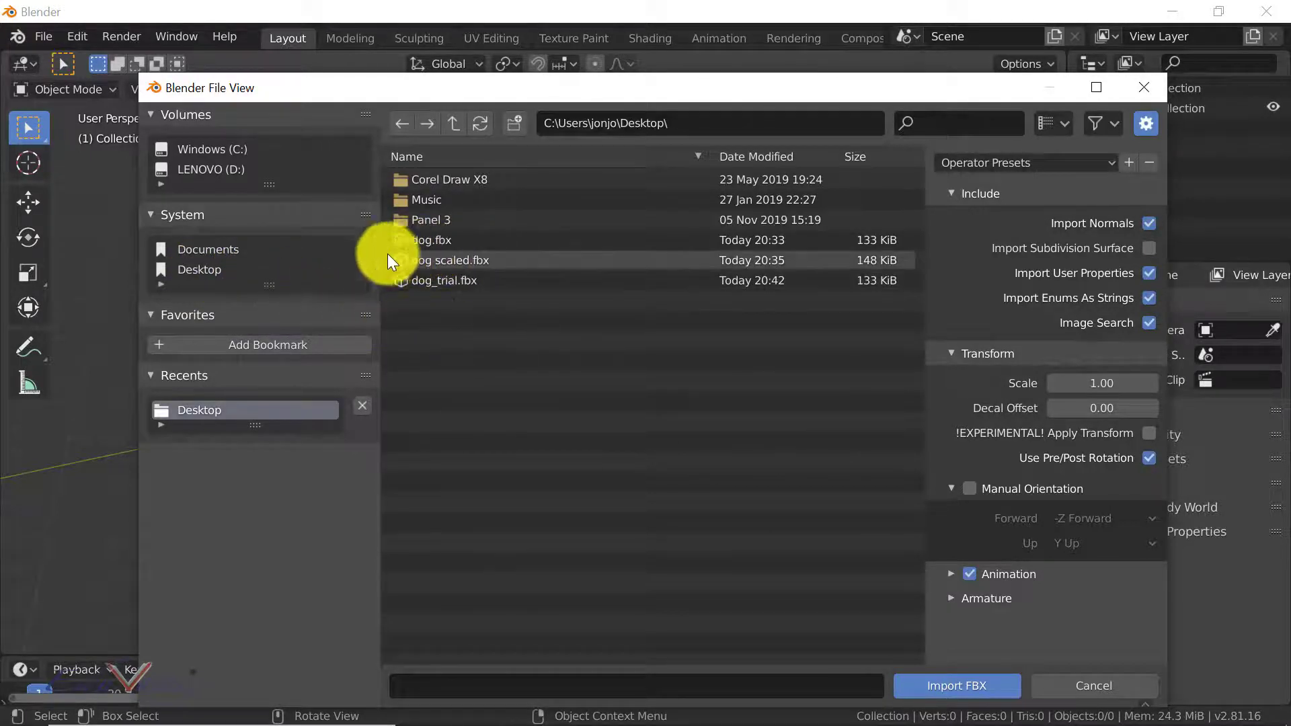
pyautogui.click(494, 279)
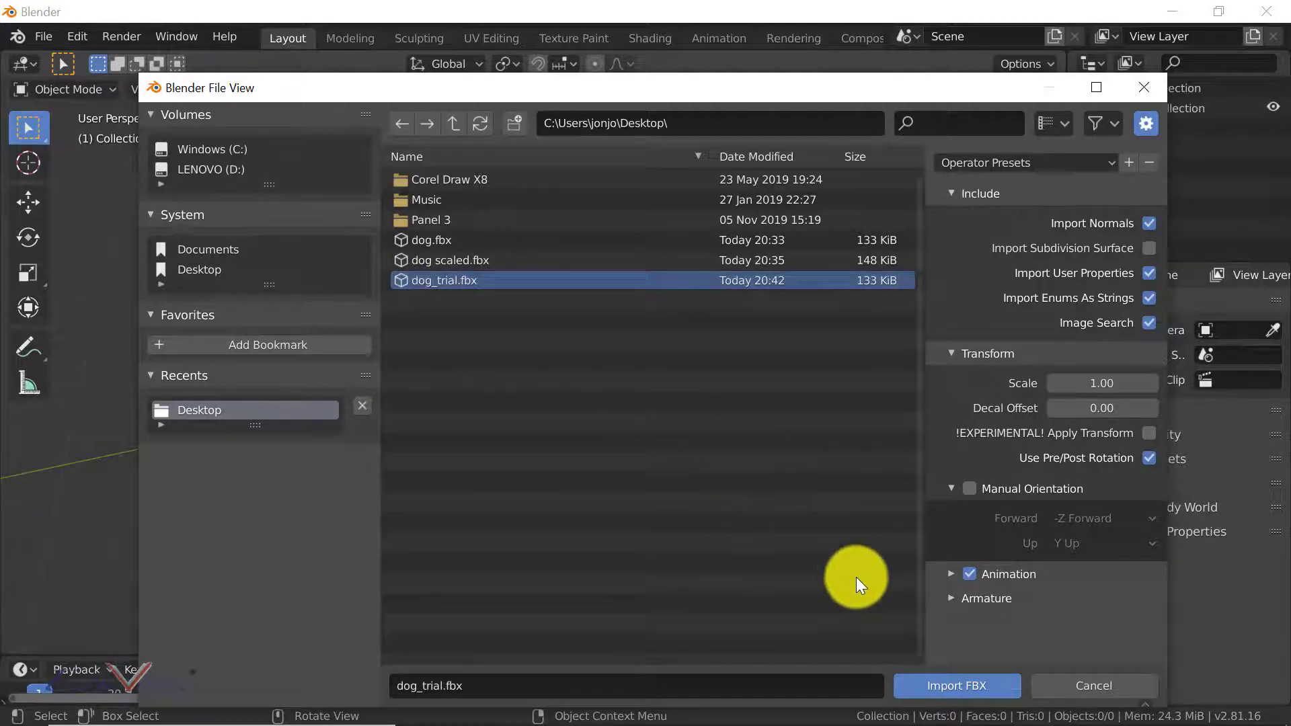
pyautogui.click(918, 685)
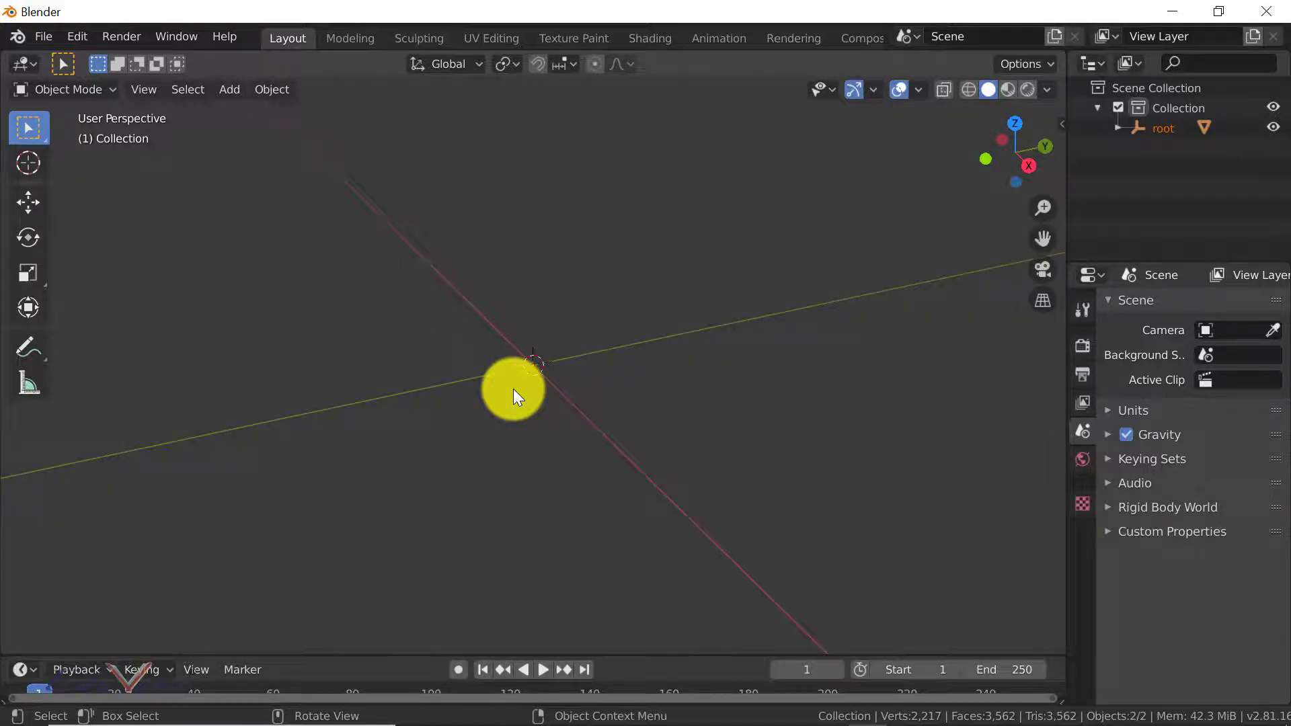
# Step: Select the tiny dog root.001 and show its Transform values, including the 0.036 scale
pyautogui.scroll(3, 513, 389)
pyautogui.scroll(-3, 513, 389)
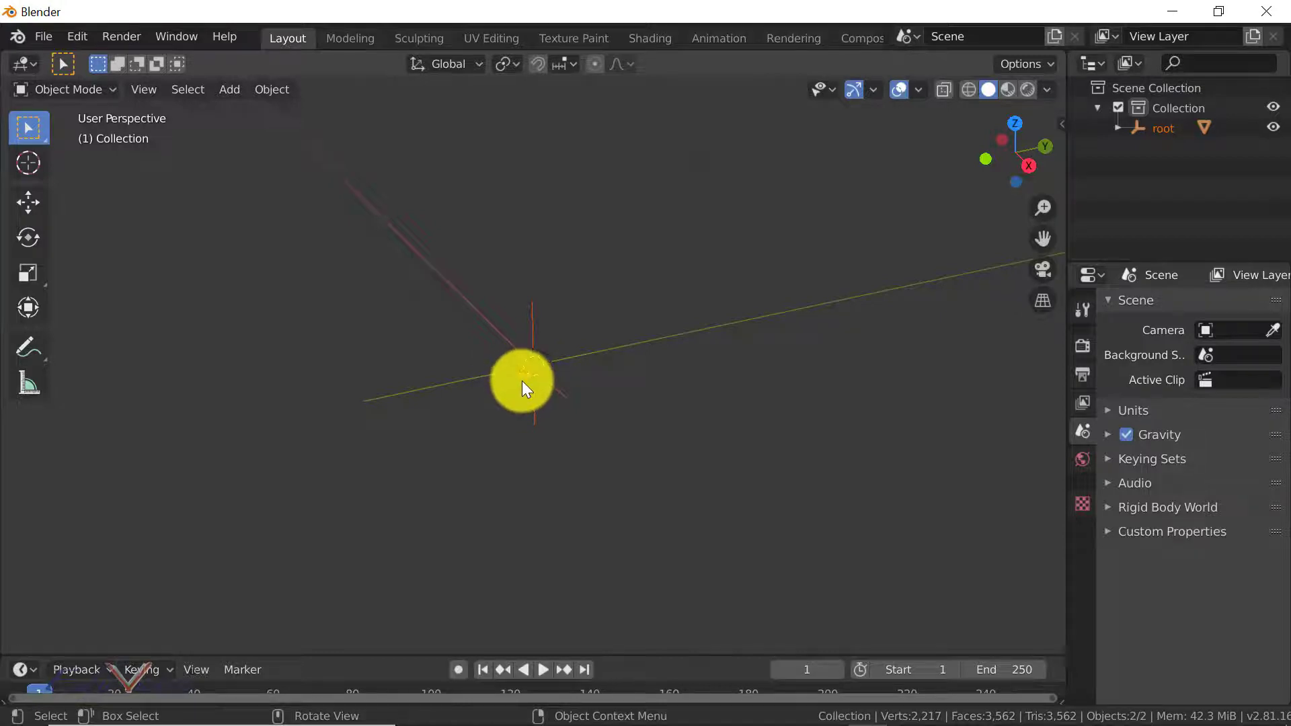
pyautogui.click(521, 372)
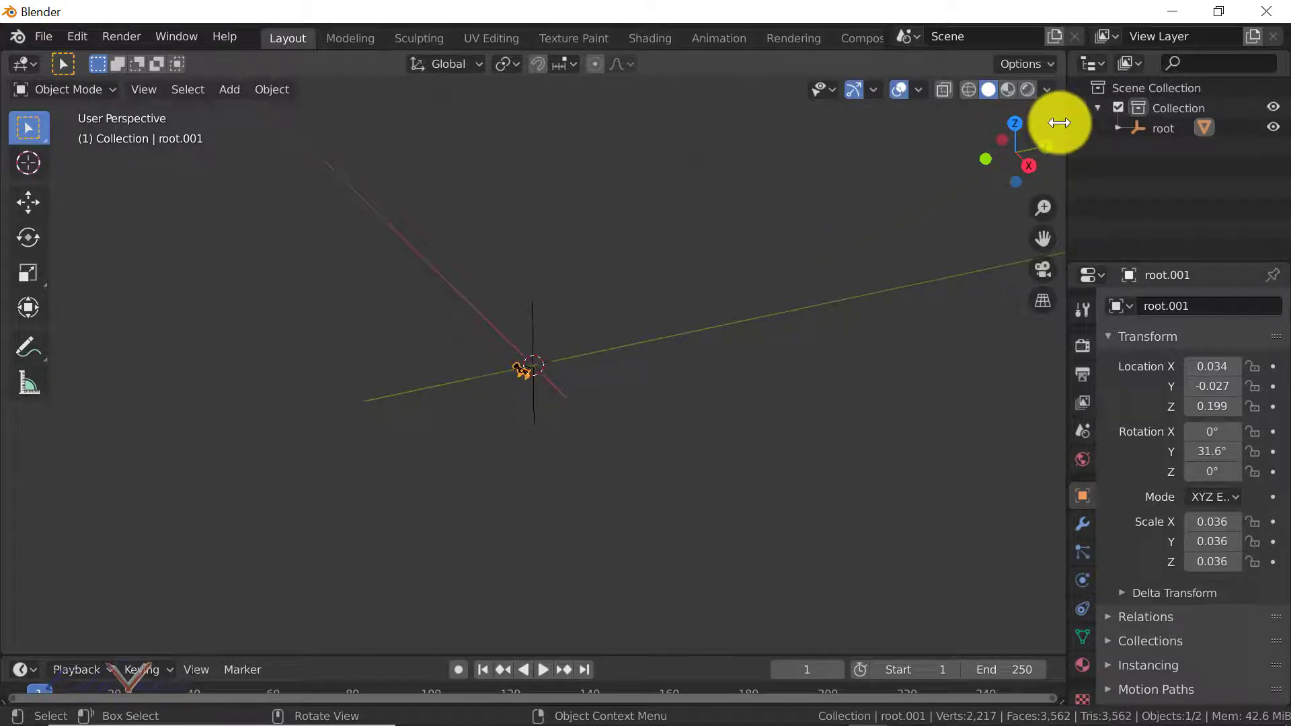
pyautogui.moveTo(1060, 122); pyautogui.dragTo(994, 122)
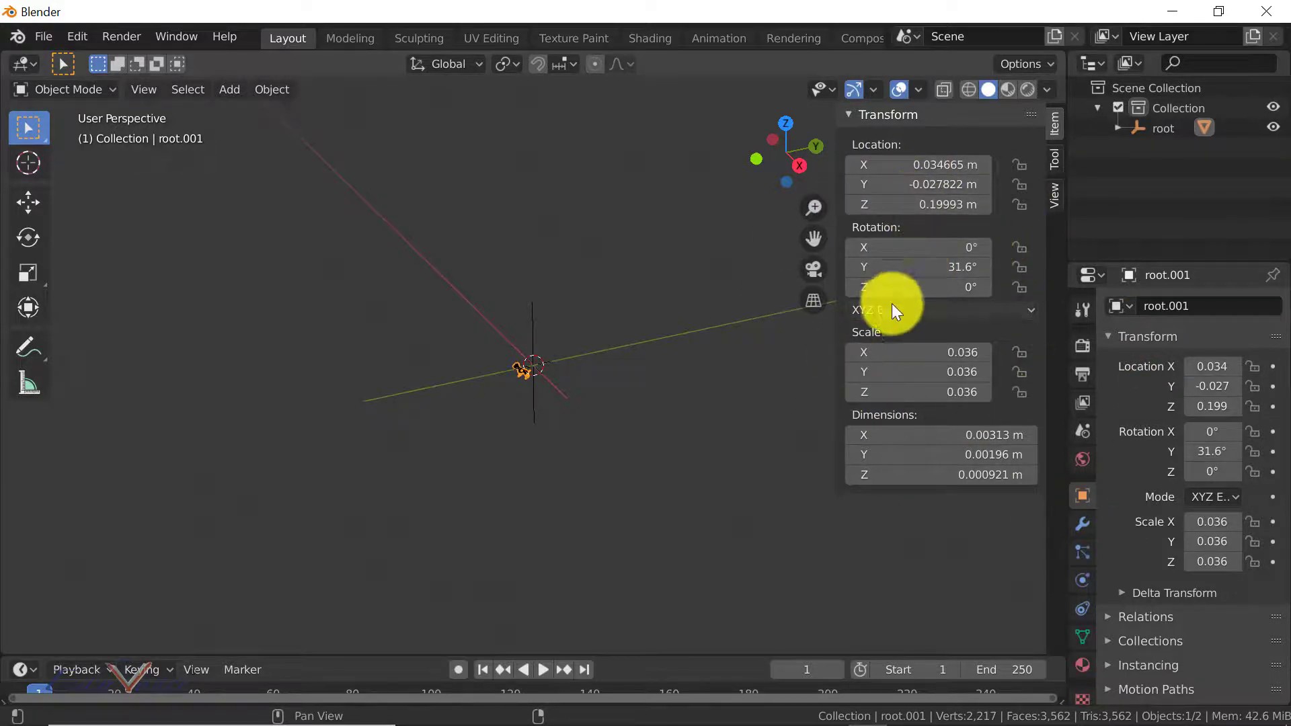
# Step: Set the dog's Scale X, Y and Z to 10 in the Transform panel
pyautogui.moveTo(961, 352); pyautogui.dragTo(972, 371)
pyautogui.write('1')
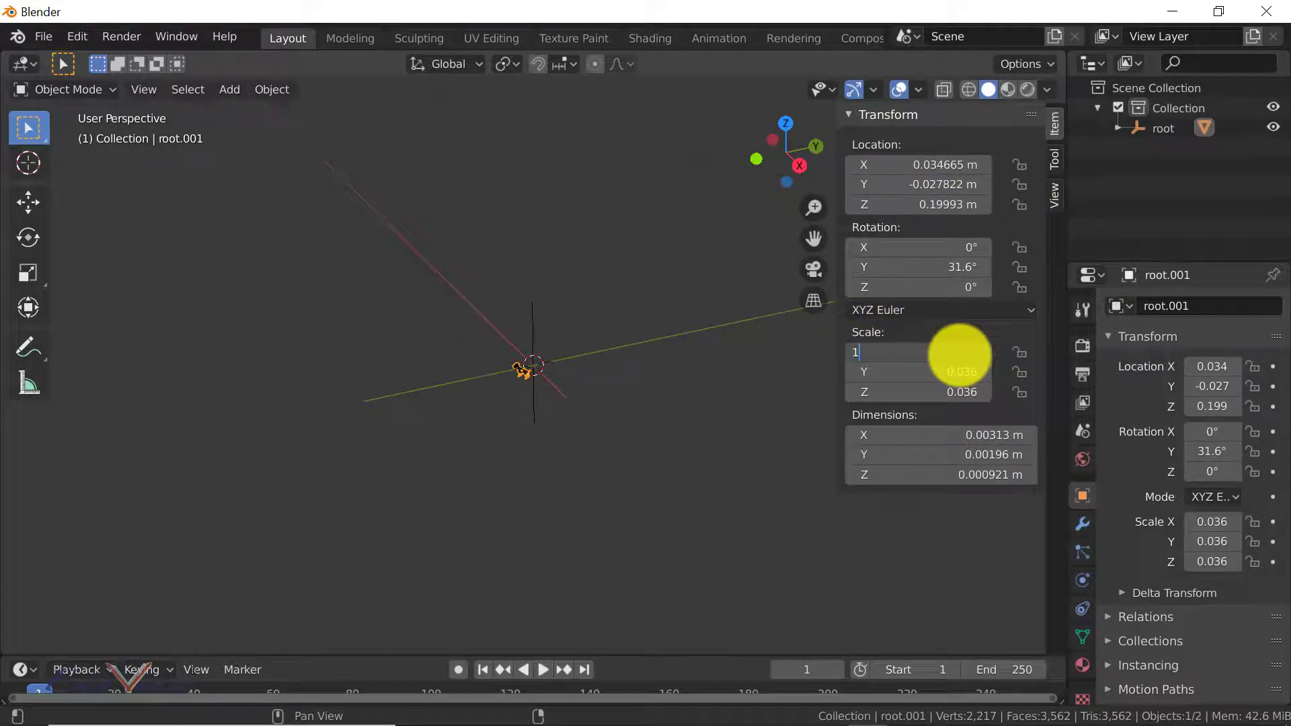
pyautogui.write('0')
pyautogui.press('Tab')
pyautogui.write('10')
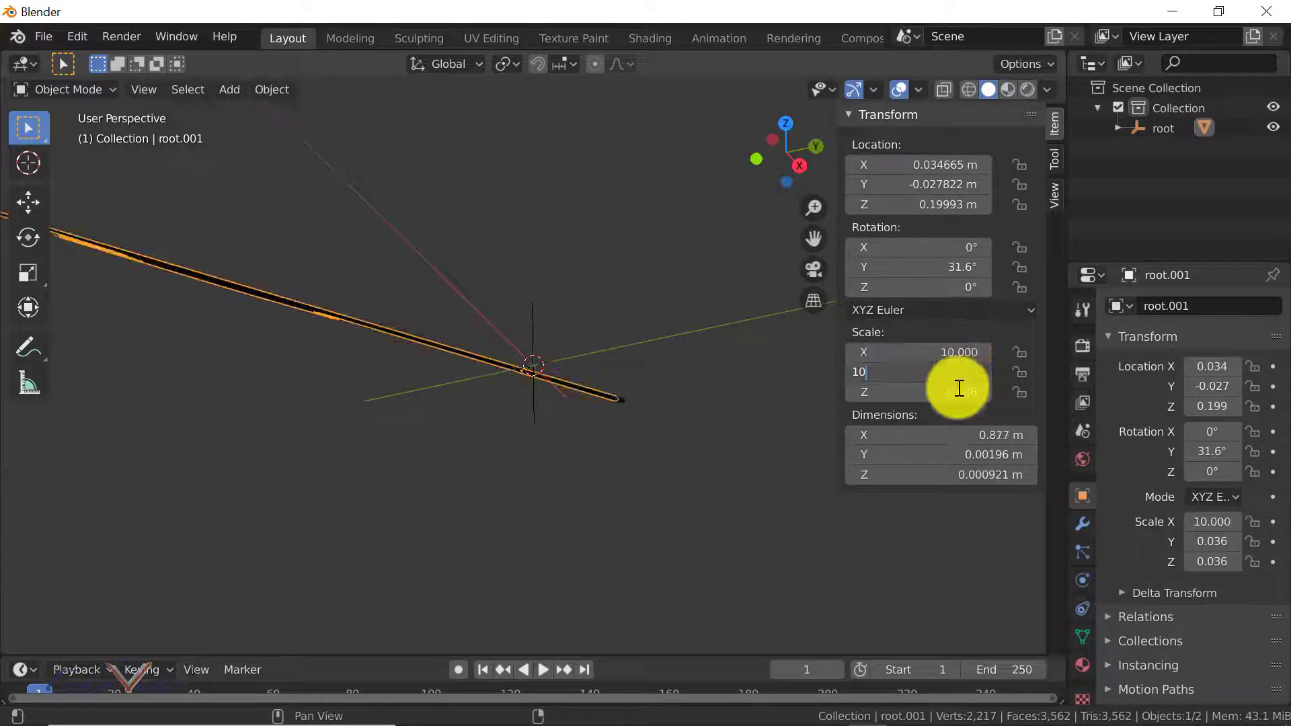
pyautogui.press('Return')
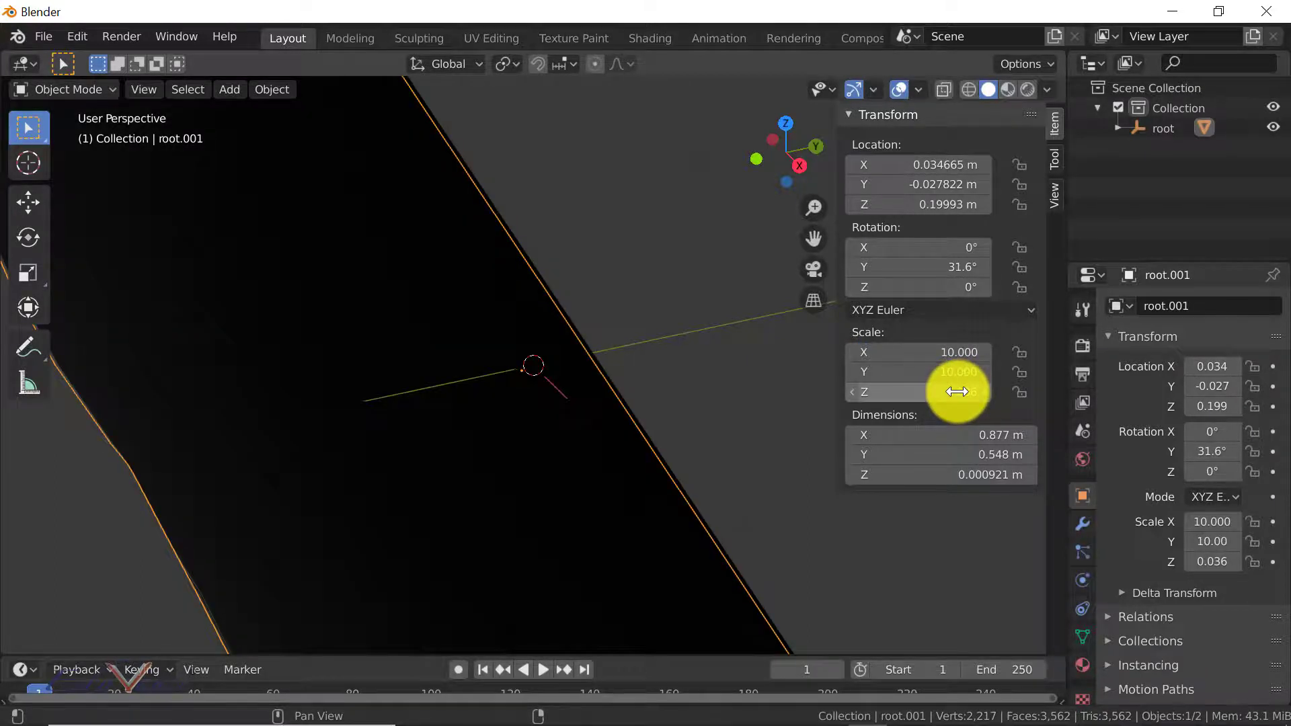
pyautogui.click(966, 392)
pyautogui.press('BackSpace')
pyautogui.press('BackSpace')
pyautogui.press('BackSpace')
pyautogui.press('BackSpace')
pyautogui.press('BackSpace')
pyautogui.press('BackSpace')
pyautogui.press('BackSpace')
pyautogui.press('BackSpace')
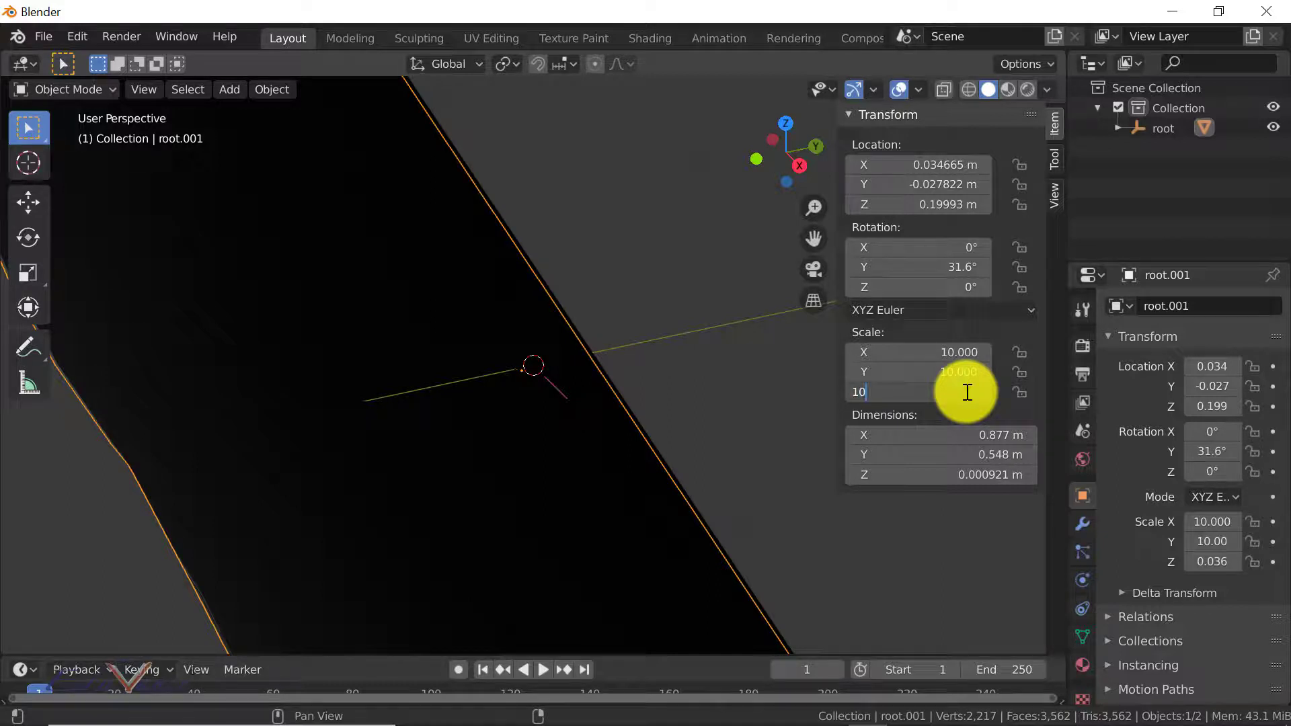
pyautogui.press('Return')
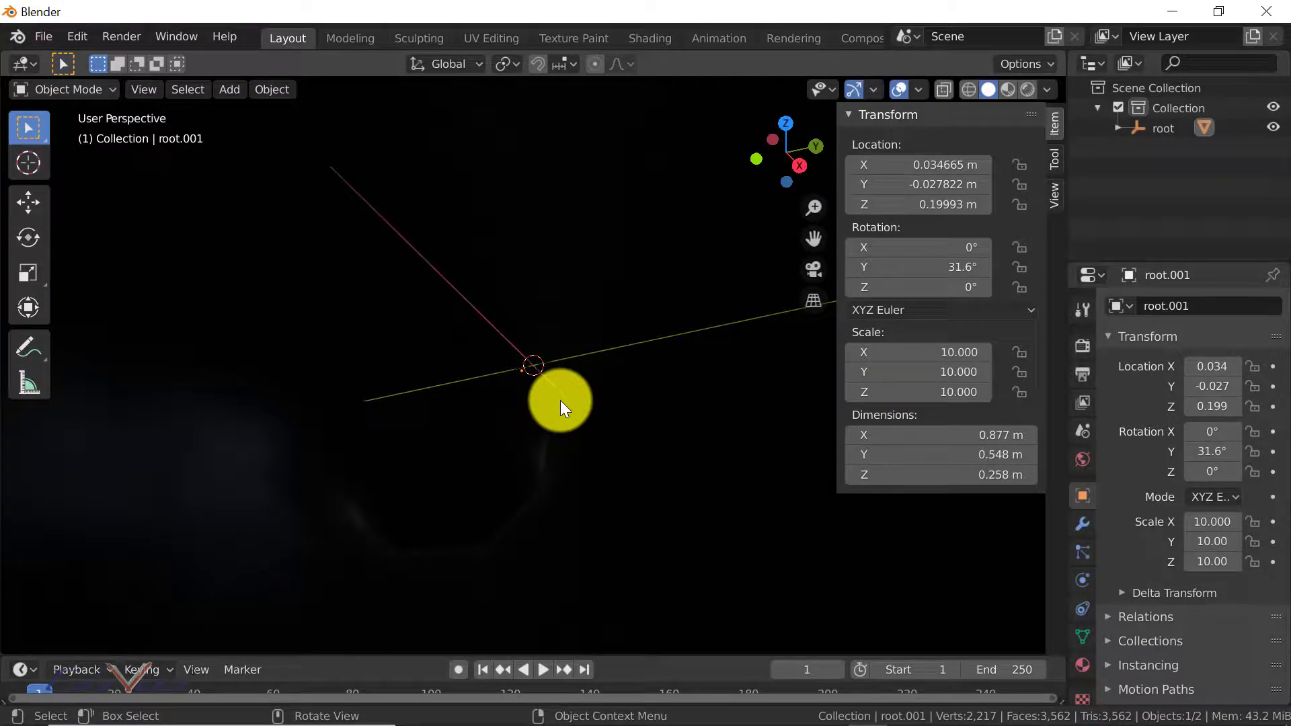
# Step: Zoom in on the enlarged dog, then switch over to Paint 3D
pyautogui.scroll(5, 559, 400)
pyautogui.scroll(-5, 560, 401)
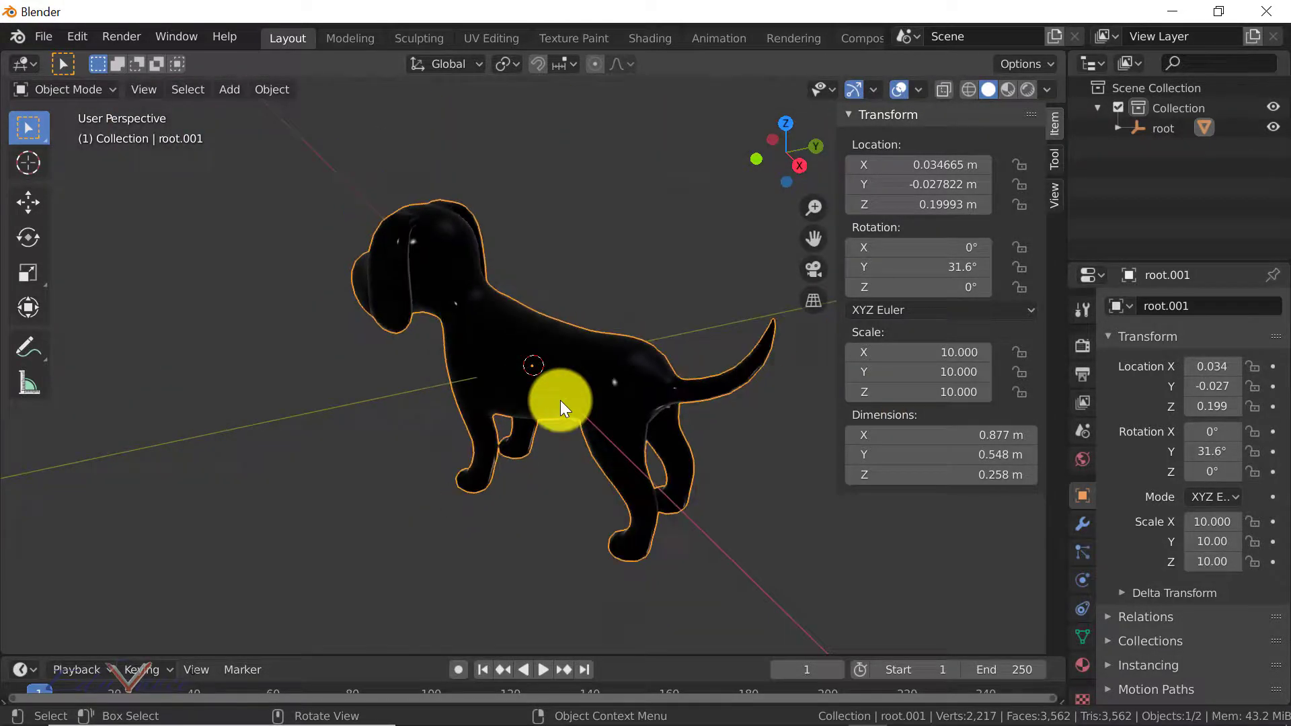
pyautogui.scroll(-2, 559, 400)
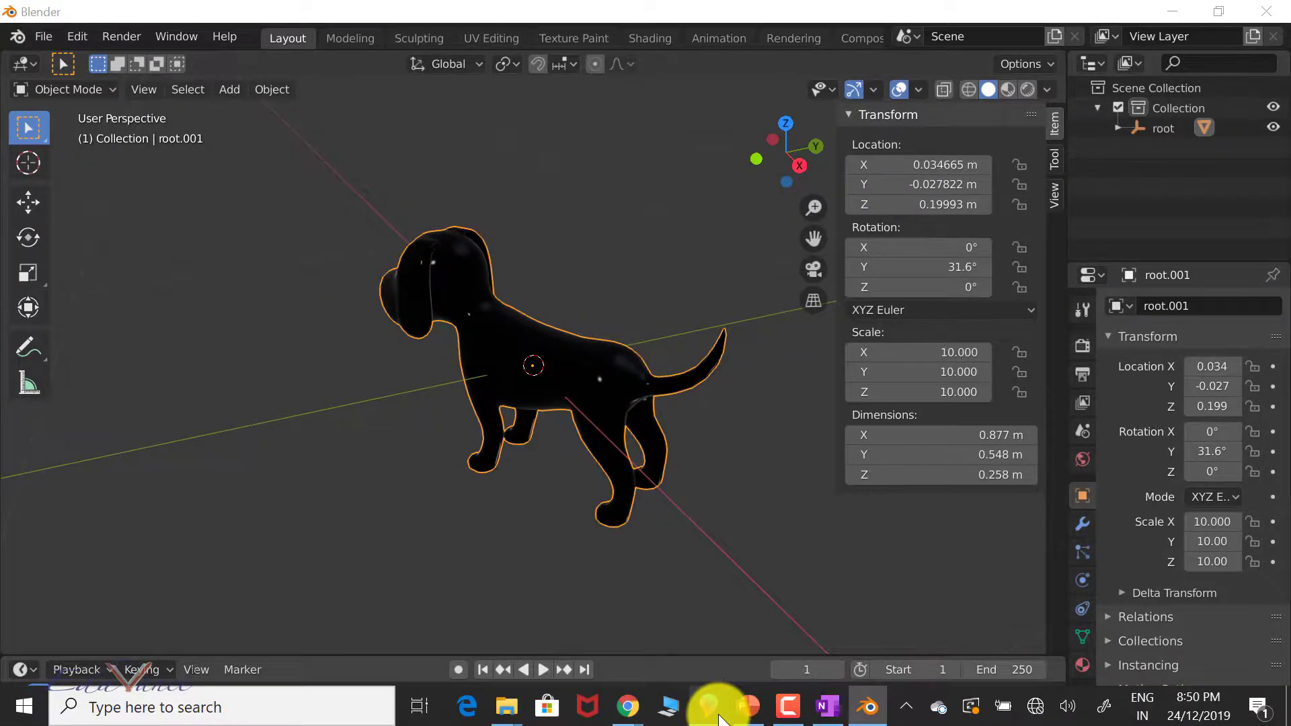
pyautogui.click(709, 717)
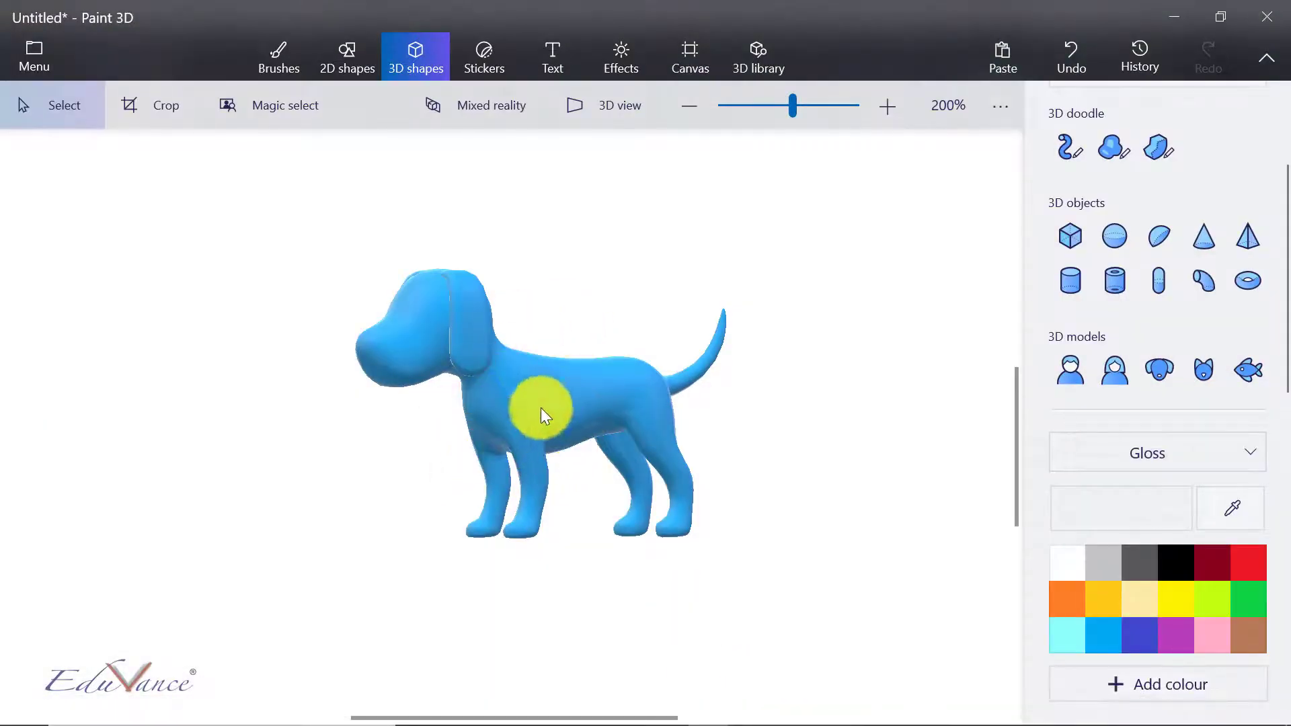
# Step: After comparing with the original blue dog, minimise Paint 3D to return to Blender
pyautogui.click(1187, 9)
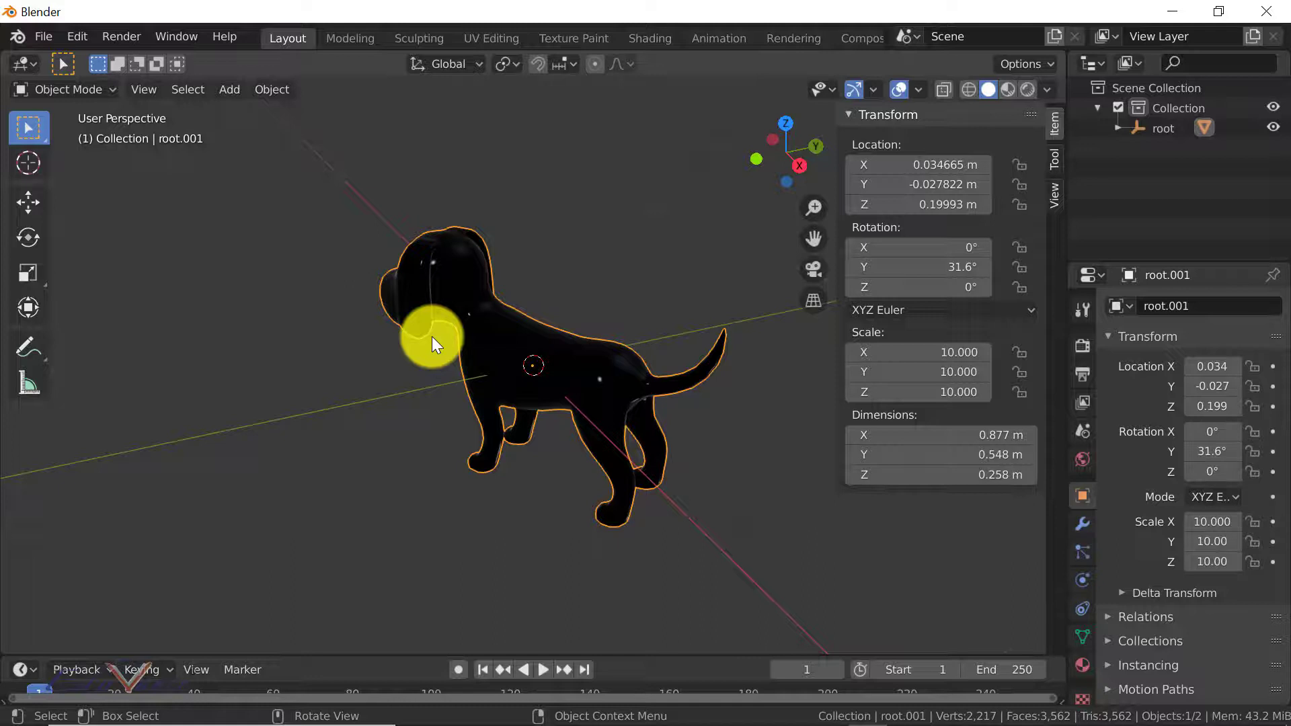
# Step: Leave the scaled dog unchanged and switch to the OneNote flow diagram
pyautogui.moveTo(538, 713)
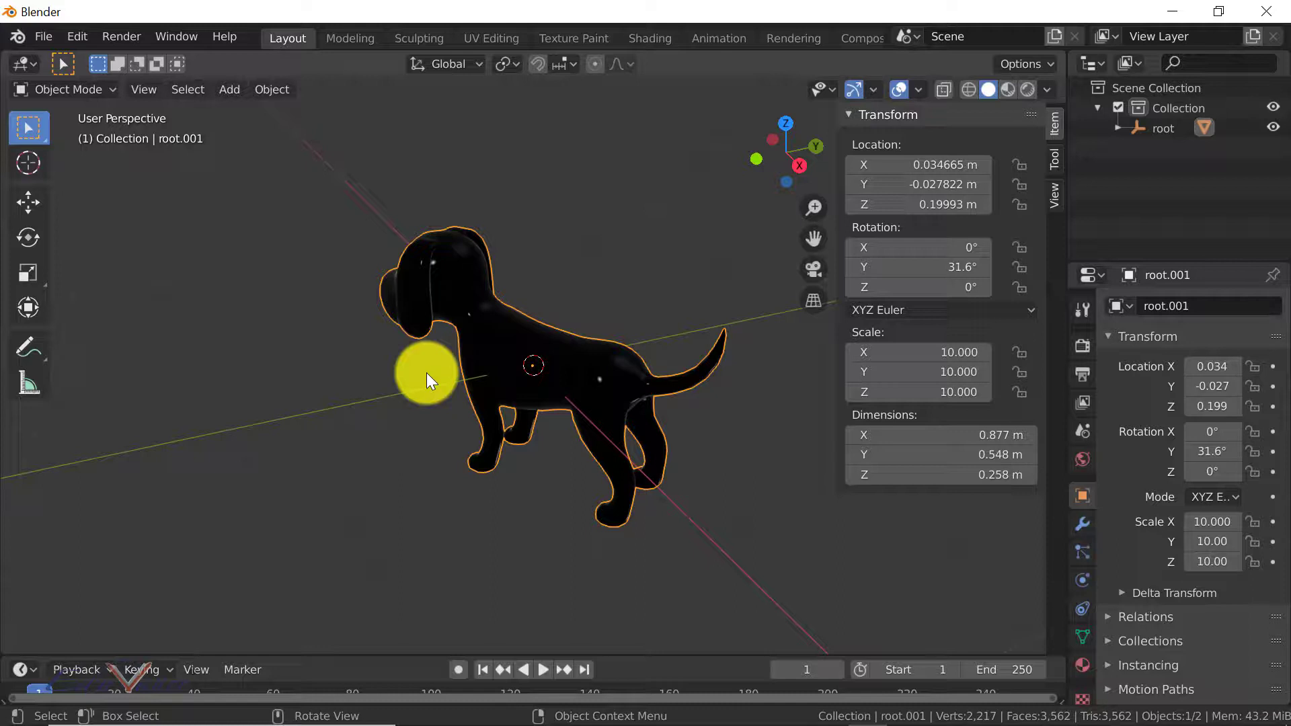
pyautogui.click(46, 38)
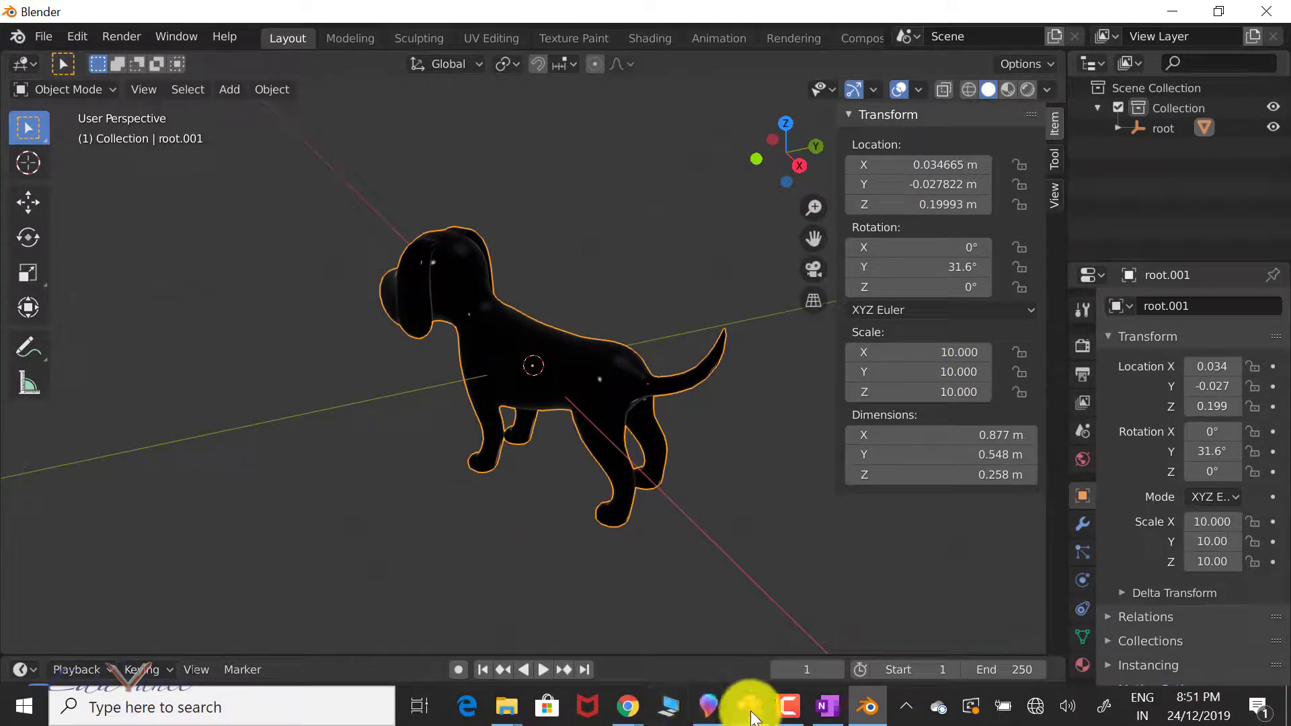
pyautogui.click(826, 713)
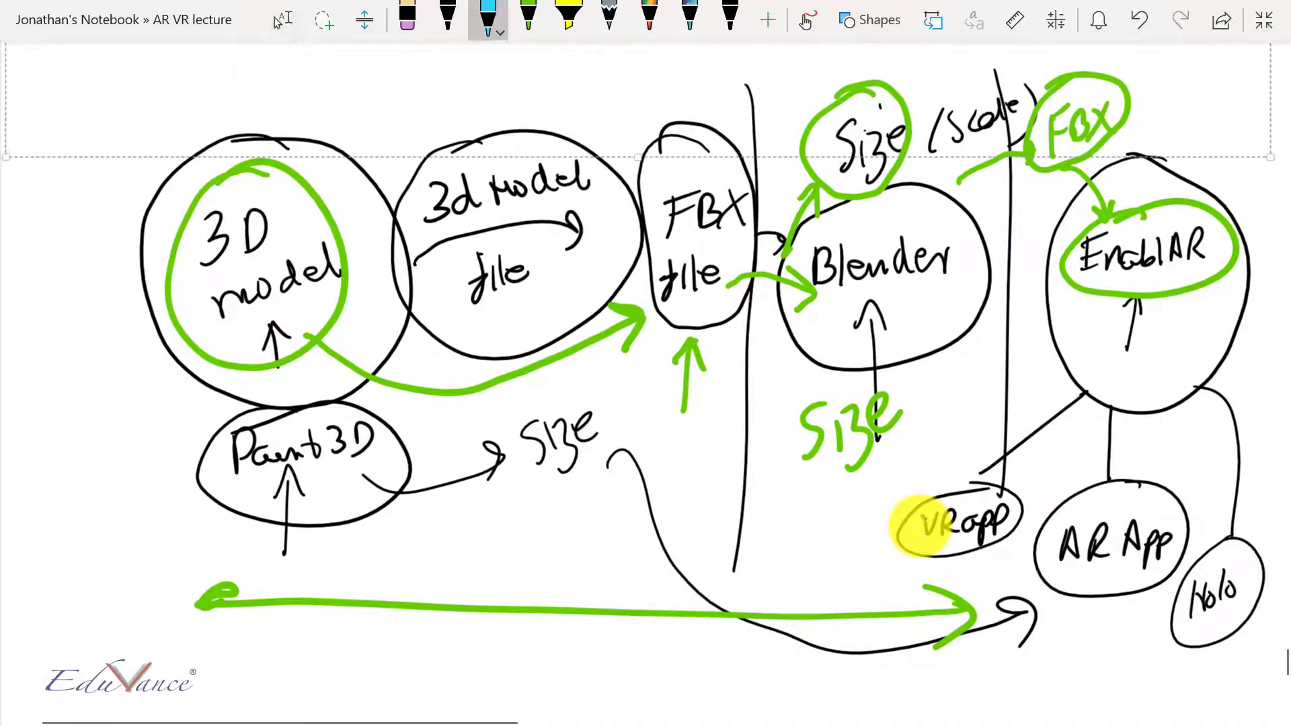
# Step: Draw a blue stroke from Blender to FBX and circle FBX, then return to Blender's File menu
pyautogui.moveTo(943, 234)
pyautogui.mouseDown()
pyautogui.moveTo(1016, 172)
pyautogui.moveTo(1049, 162)
pyautogui.mouseUp()
pyautogui.moveTo(1069, 78)
pyautogui.mouseDown()
pyautogui.moveTo(1032, 111)
pyautogui.moveTo(1069, 179)
pyautogui.moveTo(1103, 74)
pyautogui.mouseUp()
pyautogui.moveTo(865, 706)
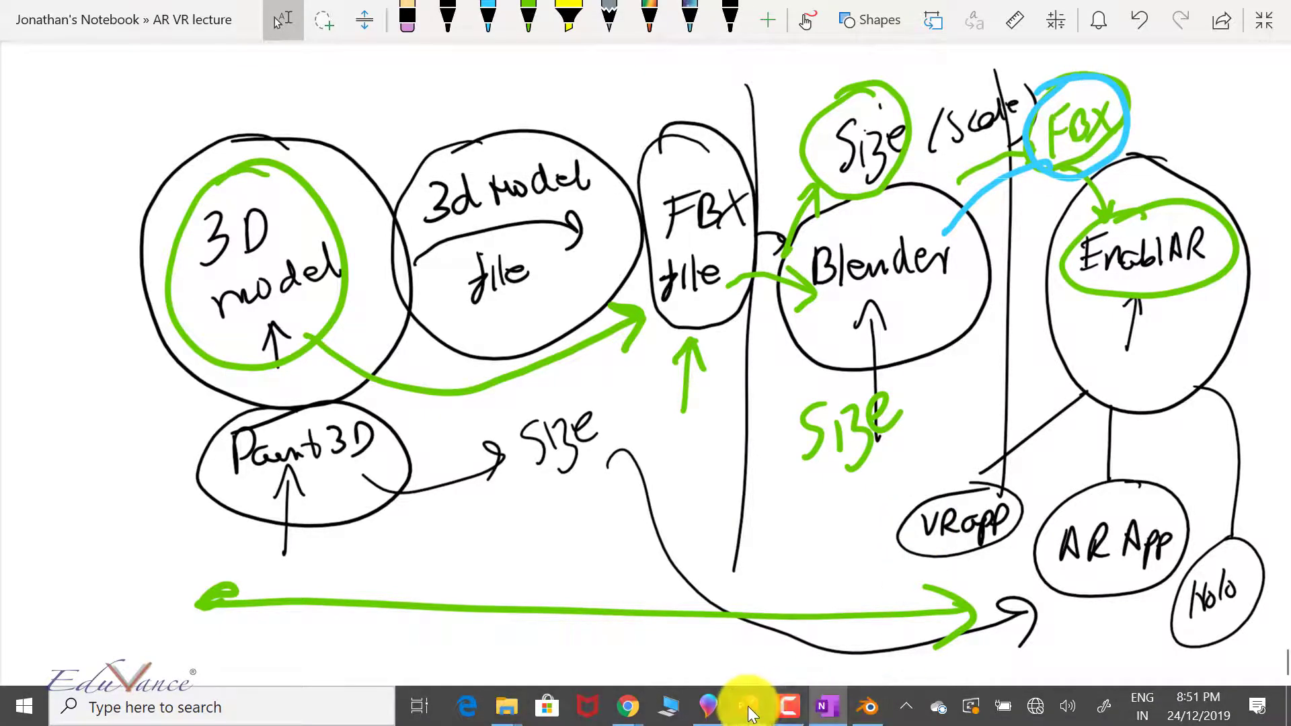
pyautogui.click(868, 706)
pyautogui.click(43, 31)
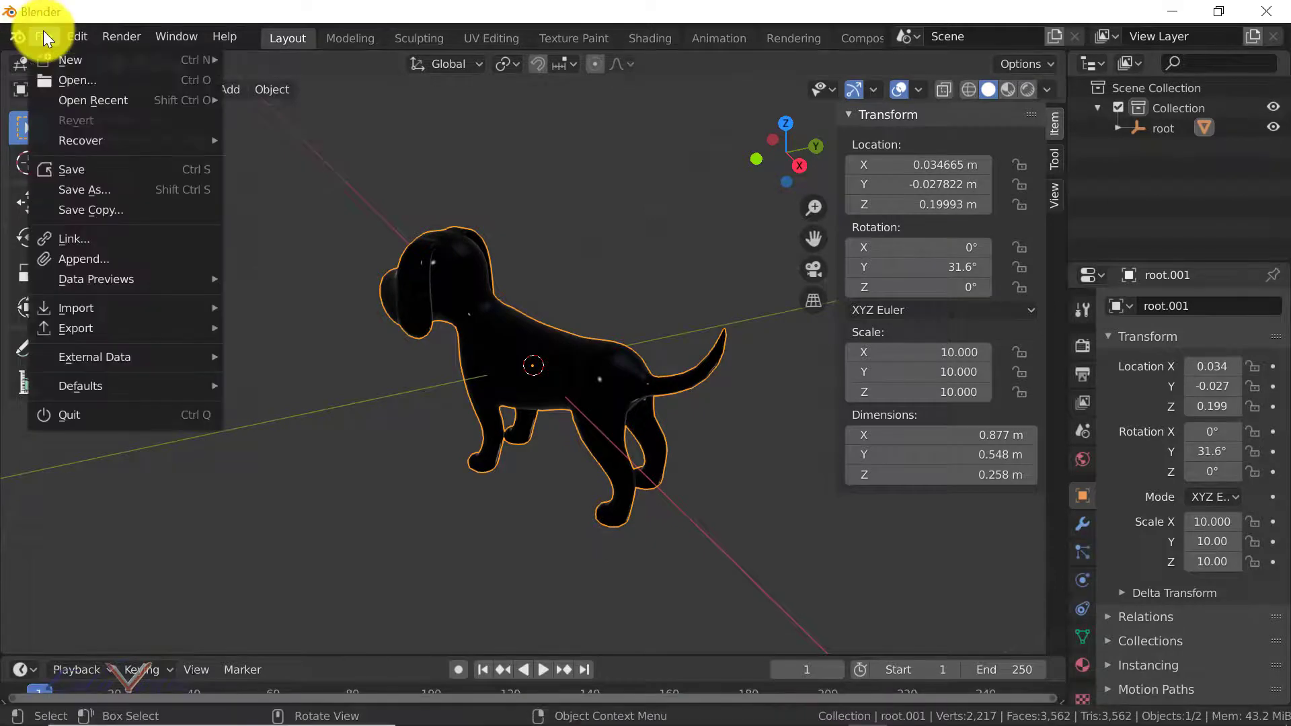
# Step: Export the scaled dog to the Desktop as dog_trial_scaled.fbx
pyautogui.moveTo(63, 324)
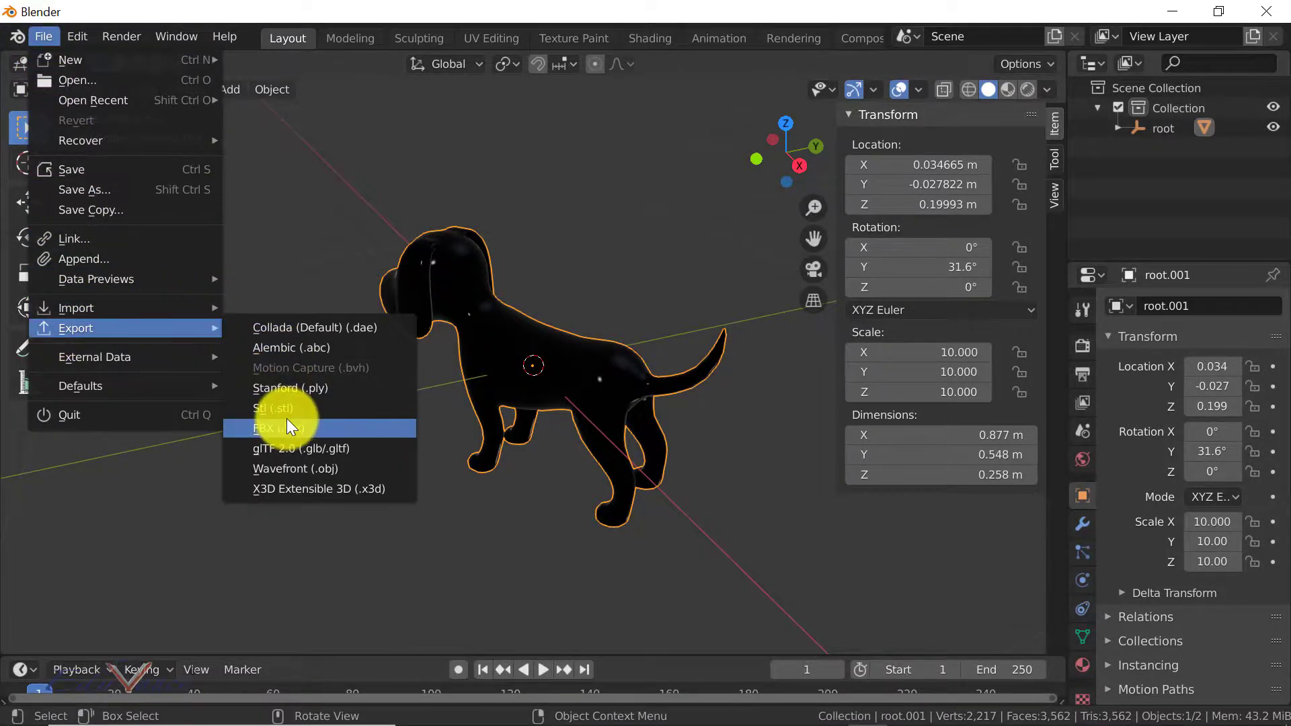
pyautogui.click(287, 419)
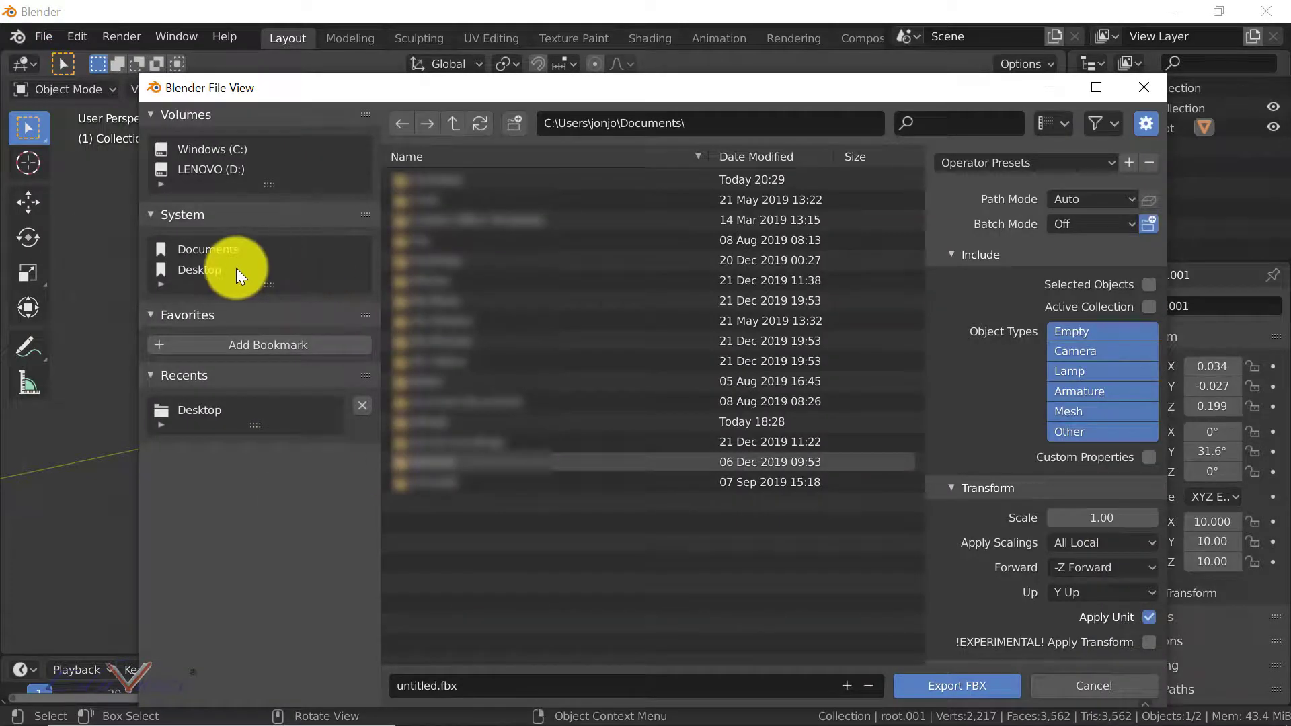
pyautogui.click(212, 269)
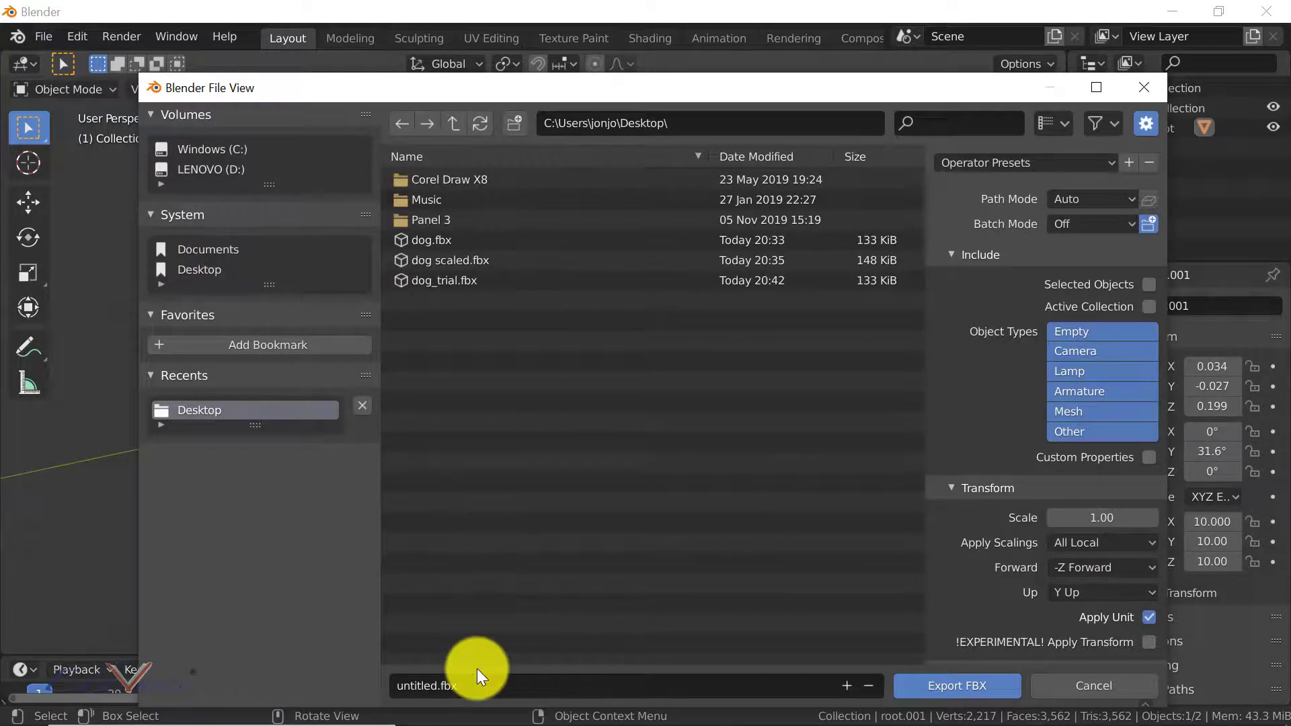
pyautogui.click(438, 681)
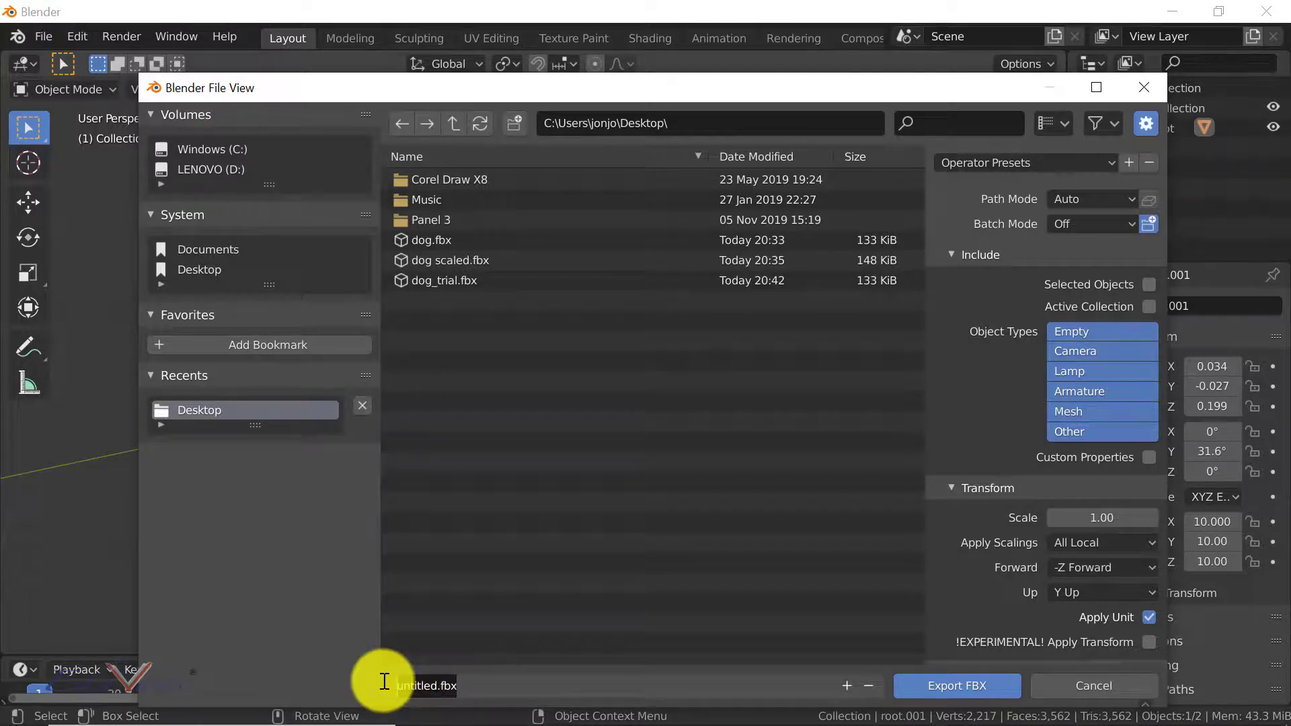
pyautogui.write('dog_trial_scaled')
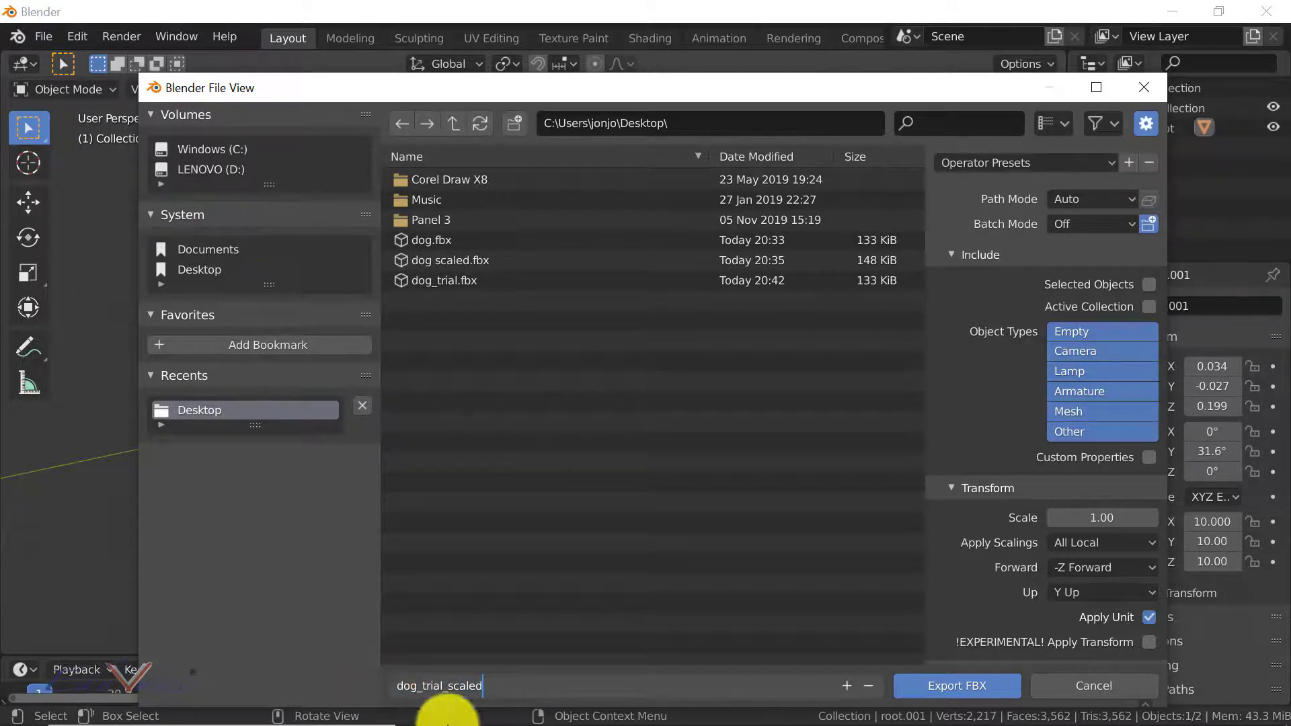
pyautogui.click(978, 687)
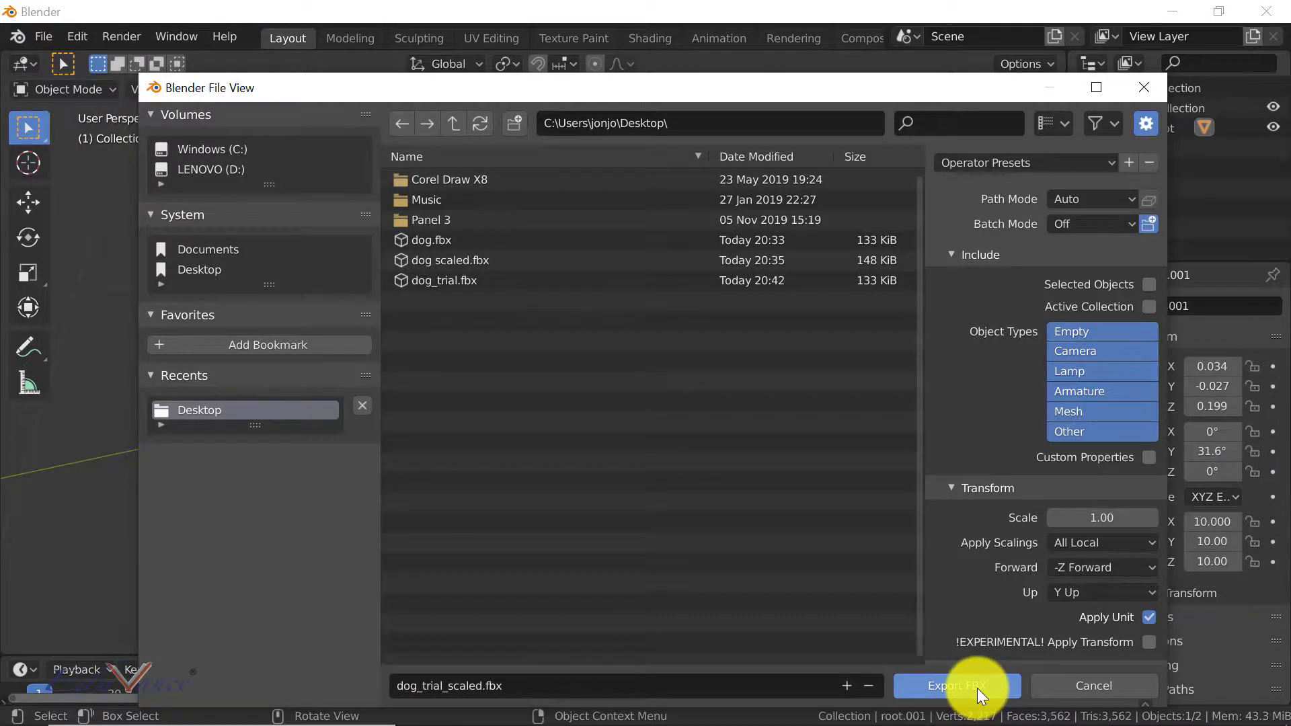
pyautogui.click(978, 686)
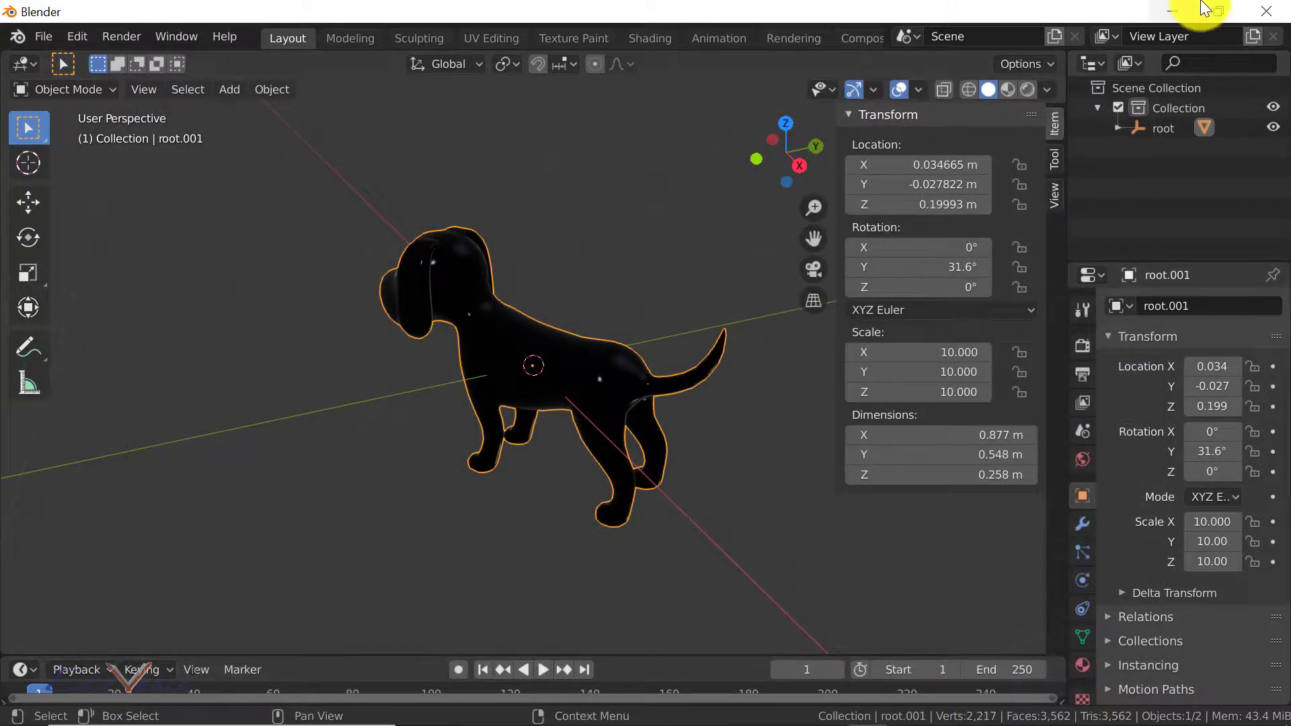
# Step: Minimise Blender, check the new dog_trial_scaled file on the desktop, and return to the lecture notes
pyautogui.click(1172, 9)
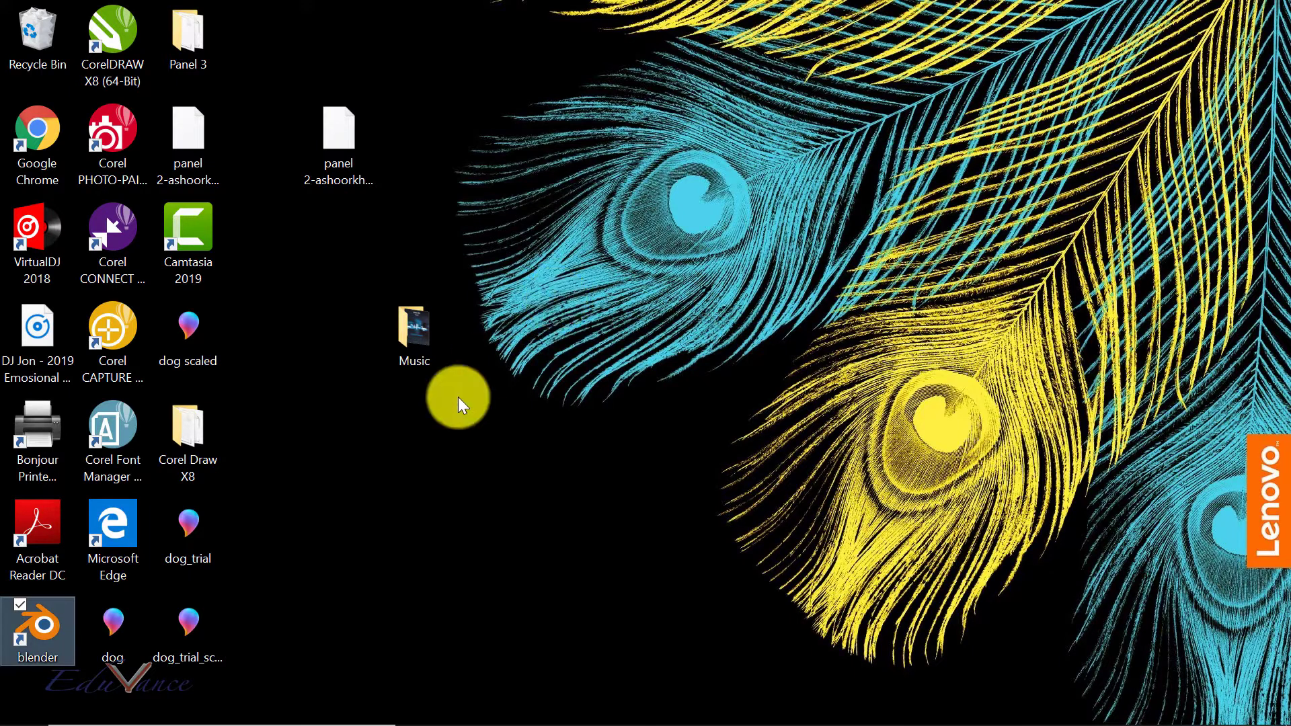
pyautogui.click(178, 620)
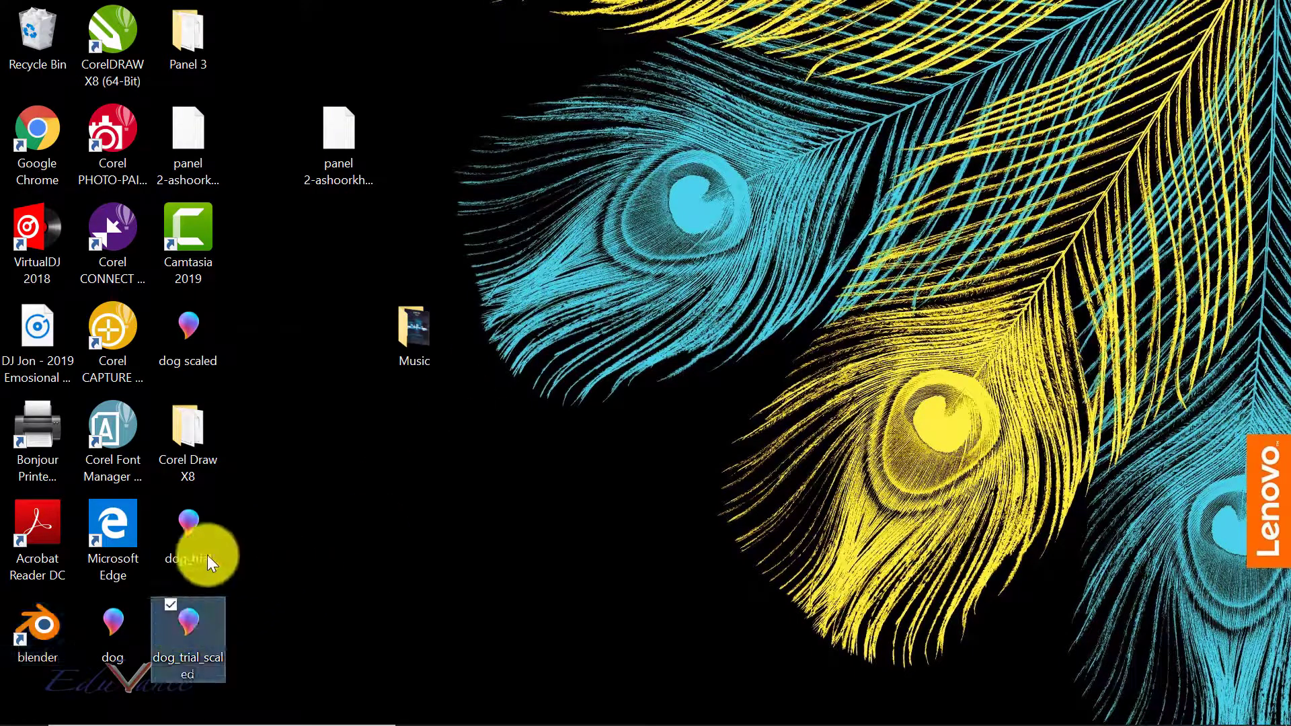
pyautogui.moveTo(200, 639)
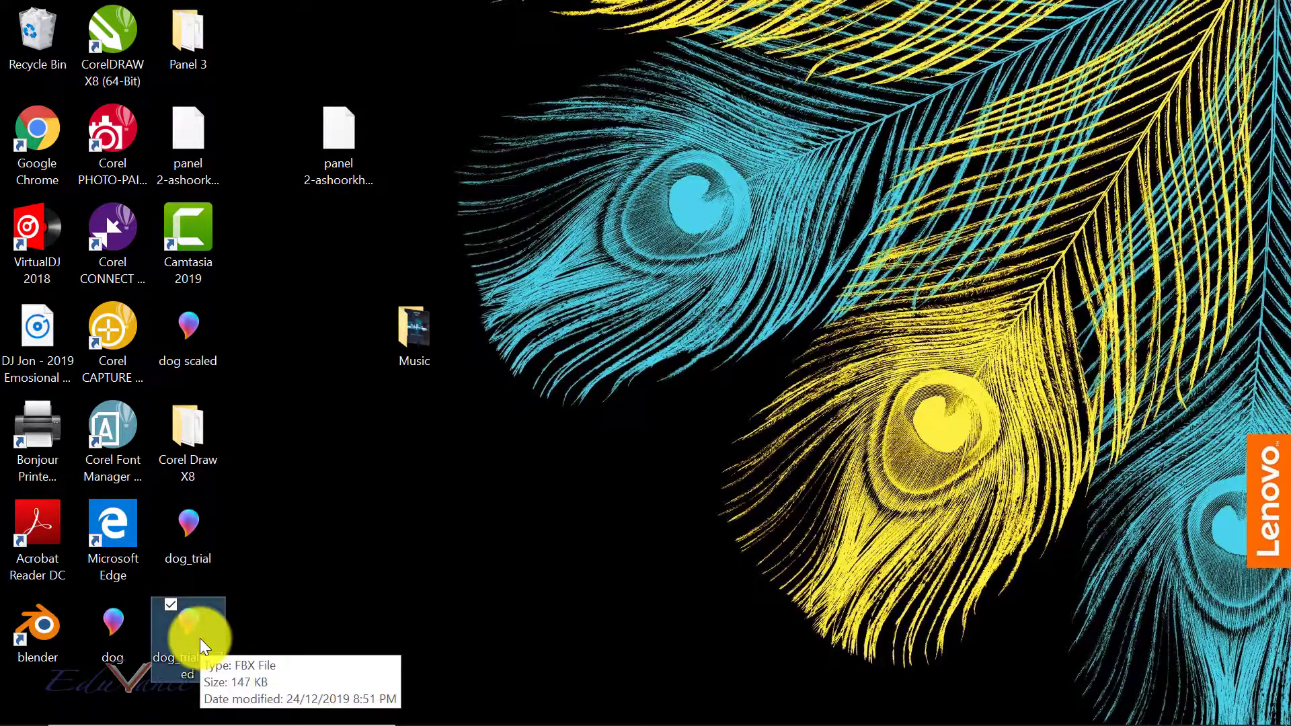
pyautogui.hotkey('alt', 'Tab')
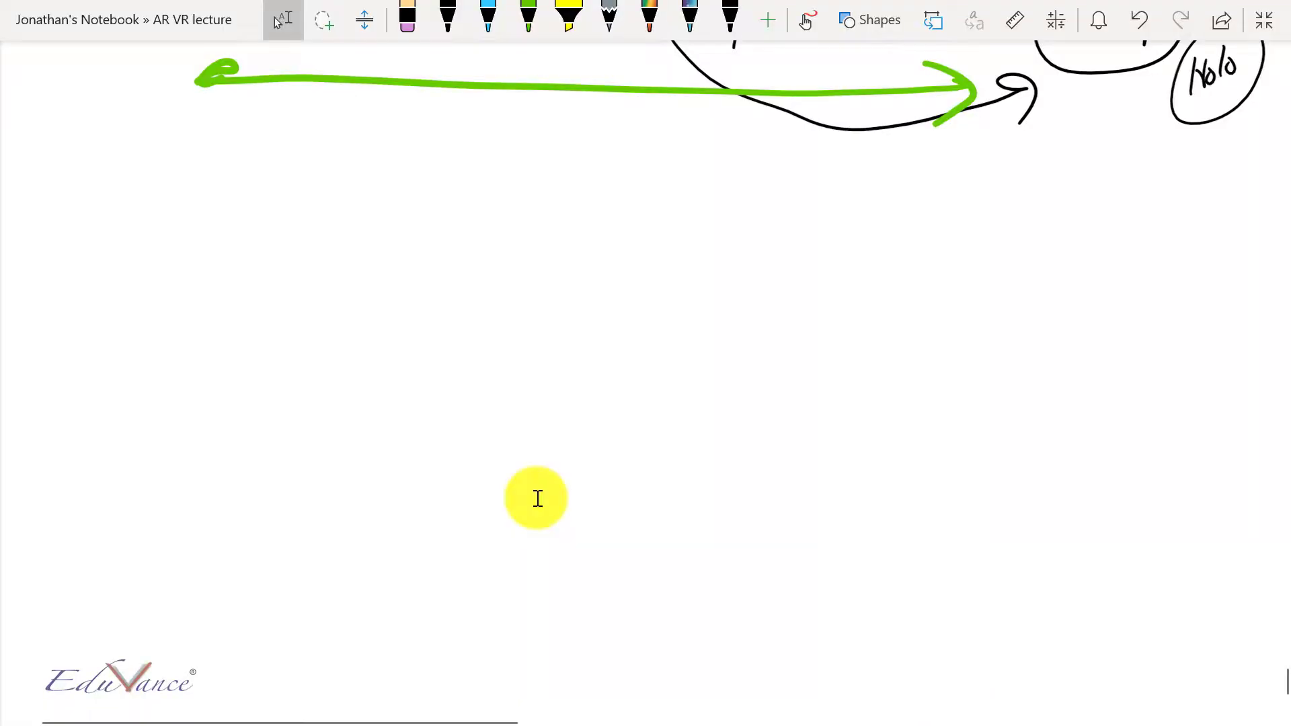
# Step: Draw a blue circle labelled '3D Model' with 'Paint 3d' written beneath and an outgoing arrow
pyautogui.moveTo(213, 207)
pyautogui.mouseDown()
pyautogui.moveTo(101, 273)
pyautogui.moveTo(123, 443)
pyautogui.moveTo(266, 428)
pyautogui.moveTo(288, 291)
pyautogui.moveTo(187, 209)
pyautogui.mouseUp()
pyautogui.moveTo(119, 301)
pyautogui.mouseDown()
pyautogui.moveTo(129, 361)
pyautogui.moveTo(178, 351)
pyautogui.moveTo(149, 422)
pyautogui.moveTo(214, 376)
pyautogui.moveTo(243, 369)
pyautogui.moveTo(260, 389)
pyautogui.mouseUp()
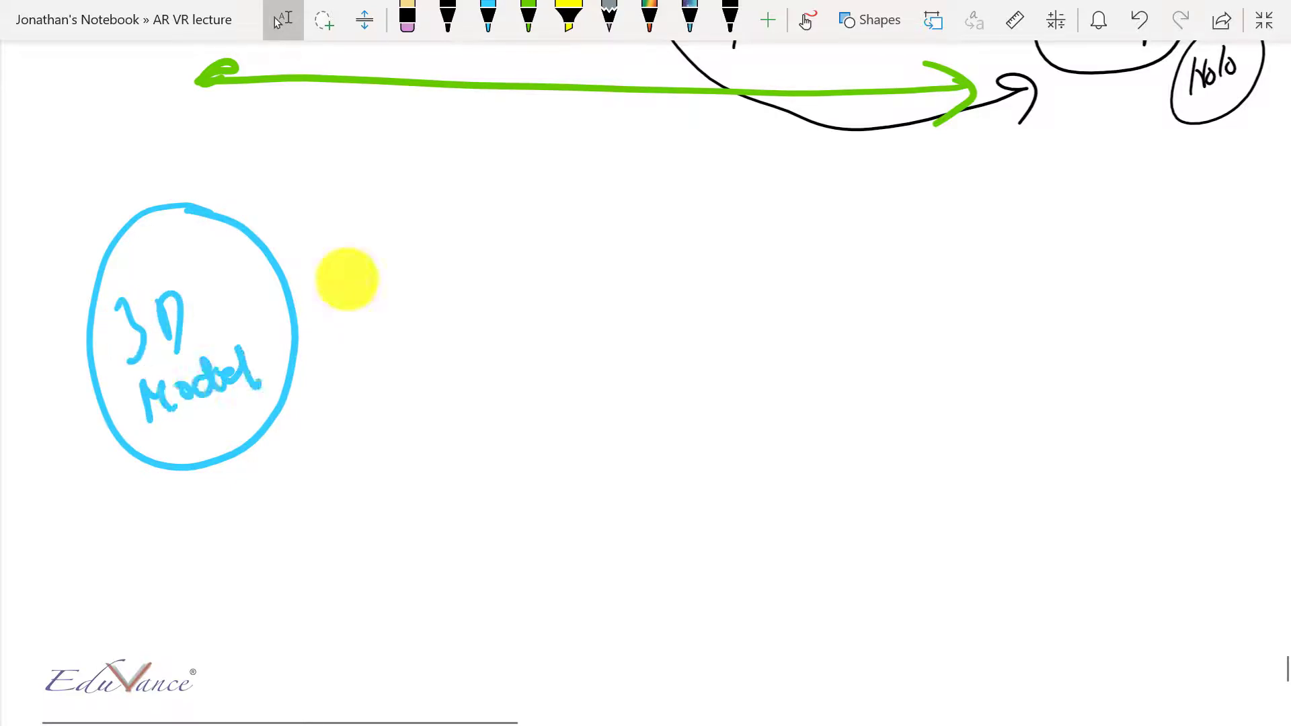
pyautogui.moveTo(291, 293); pyautogui.dragTo(380, 276)
pyautogui.click(489, 17)
pyautogui.moveTo(138, 490); pyautogui.dragTo(140, 538)
pyautogui.moveTo(138, 491)
pyautogui.mouseDown()
pyautogui.moveTo(149, 517)
pyautogui.moveTo(176, 525)
pyautogui.mouseUp()
pyautogui.moveTo(180, 511); pyautogui.dragTo(224, 518)
pyautogui.moveTo(224, 487)
pyautogui.mouseDown()
pyautogui.moveTo(264, 486)
pyautogui.moveTo(279, 511)
pyautogui.mouseUp()
pyautogui.moveTo(293, 476); pyautogui.dragTo(303, 514)
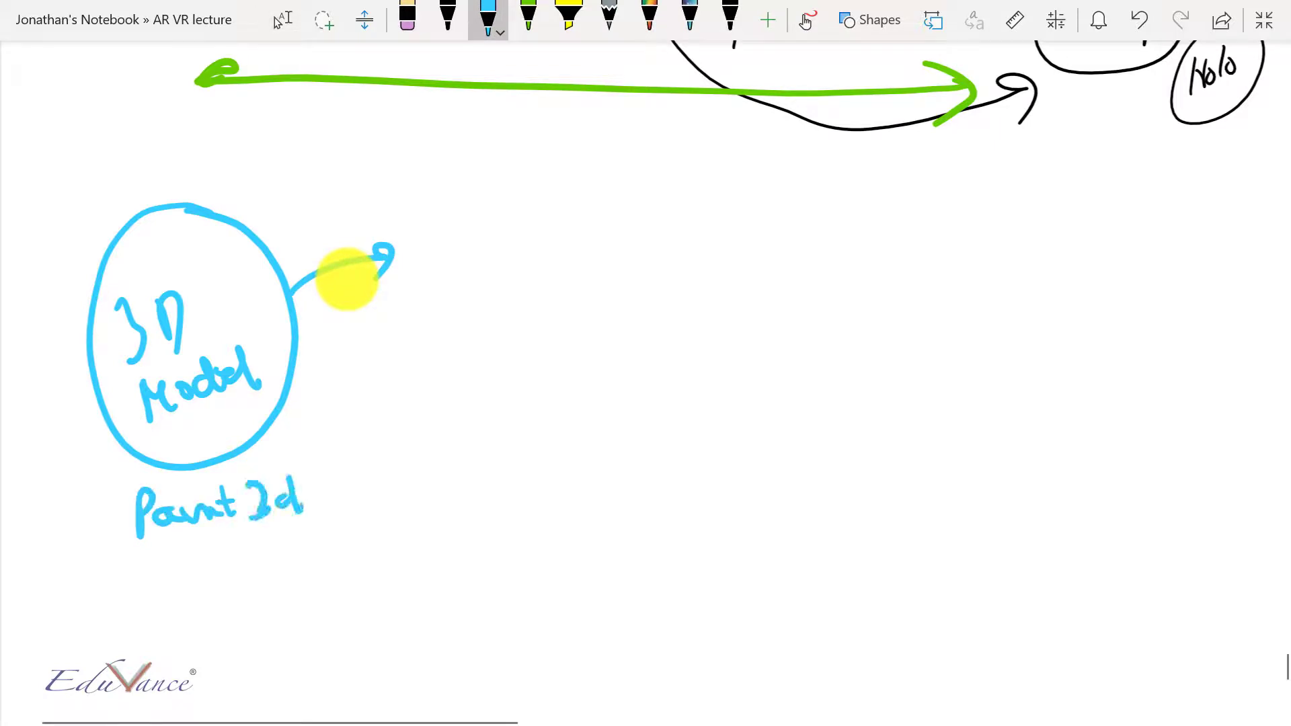
# Step: Add a blue 'FBX' circle and label the connecting arrow 'exported'
pyautogui.click(282, 19)
pyautogui.moveTo(461, 197)
pyautogui.mouseDown()
pyautogui.moveTo(401, 269)
pyautogui.moveTo(471, 180)
pyautogui.moveTo(441, 188)
pyautogui.mouseUp()
pyautogui.moveTo(430, 232)
pyautogui.mouseDown()
pyautogui.moveTo(432, 265)
pyautogui.moveTo(450, 226)
pyautogui.mouseUp()
pyautogui.moveTo(433, 246)
pyautogui.mouseDown()
pyautogui.moveTo(450, 225)
pyautogui.moveTo(459, 261)
pyautogui.mouseUp()
pyautogui.moveTo(460, 229)
pyautogui.mouseDown()
pyautogui.moveTo(479, 257)
pyautogui.moveTo(509, 258)
pyautogui.mouseUp()
pyautogui.moveTo(506, 229); pyautogui.dragTo(483, 261)
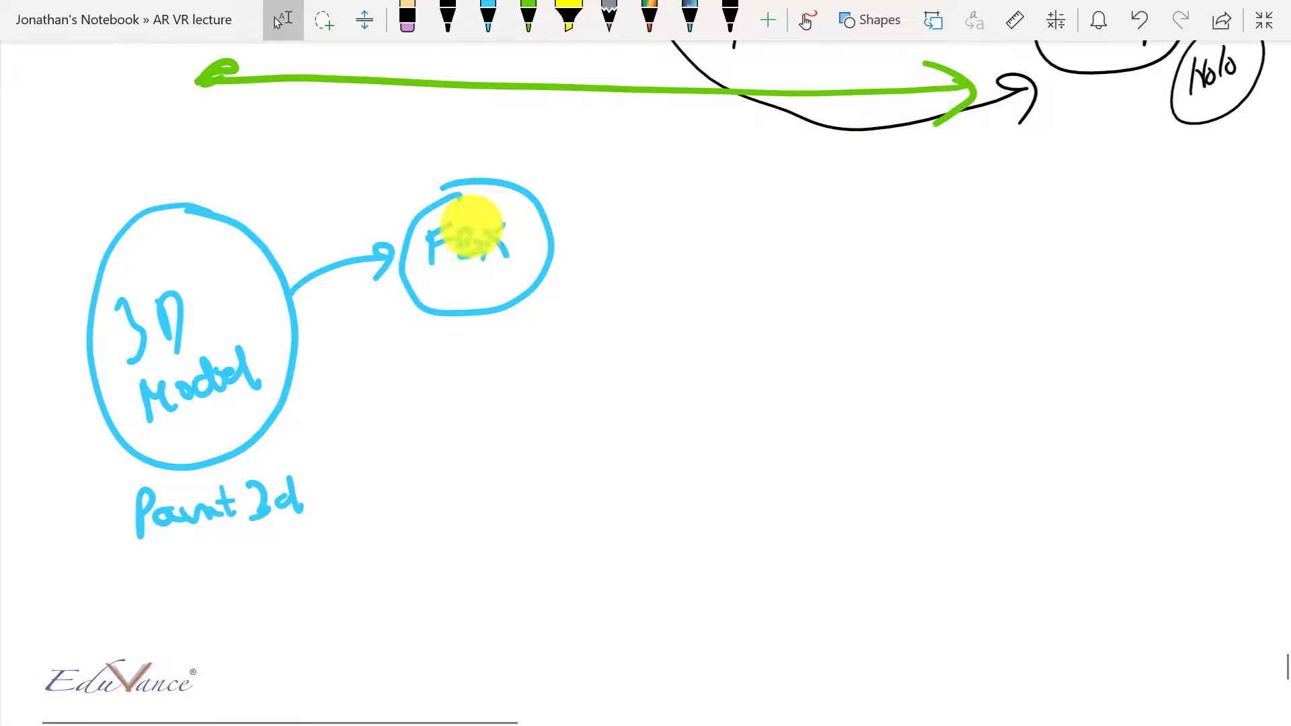
pyautogui.moveTo(316, 212); pyautogui.dragTo(306, 235)
pyautogui.moveTo(324, 210)
pyautogui.mouseDown()
pyautogui.moveTo(384, 193)
pyautogui.moveTo(391, 161)
pyautogui.moveTo(422, 168)
pyautogui.mouseUp()
pyautogui.moveTo(425, 142)
pyautogui.mouseDown()
pyautogui.moveTo(429, 176)
pyautogui.moveTo(442, 173)
pyautogui.mouseUp()
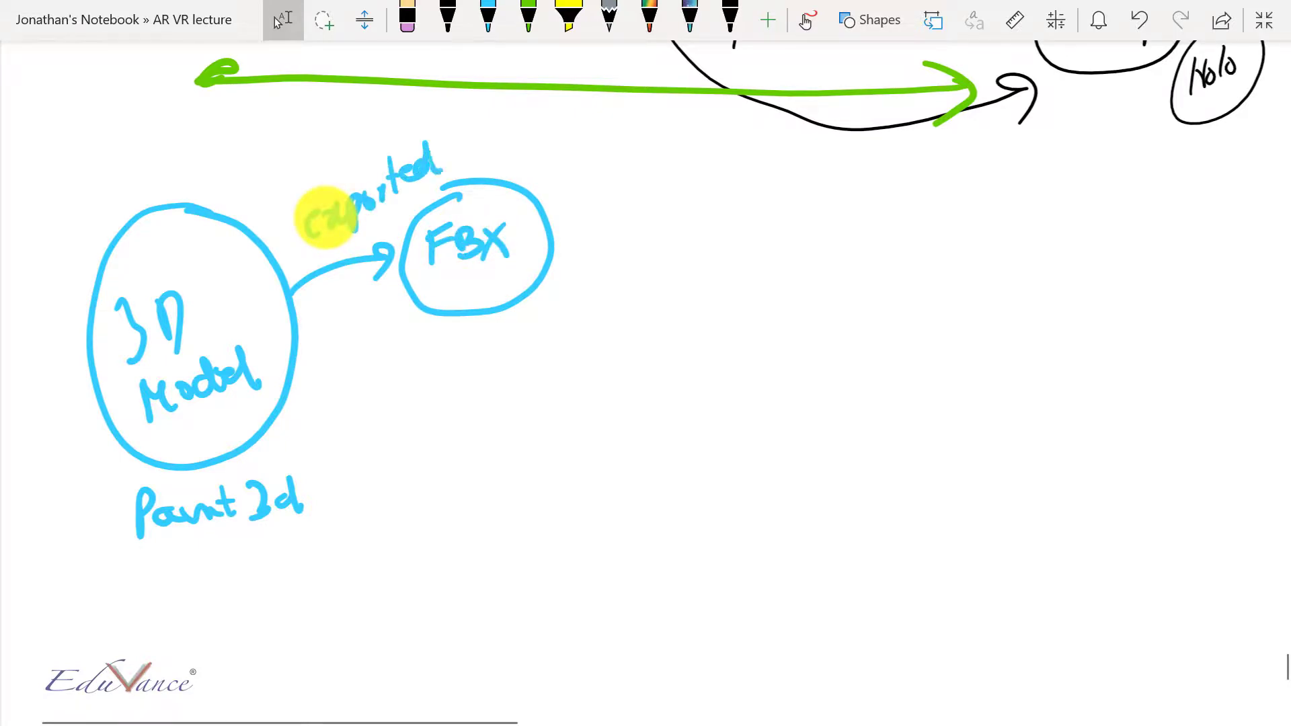
# Step: In black ink, draw an 'Imported' arrow leading to a new 'Blender' circle
pyautogui.click(447, 19)
pyautogui.moveTo(556, 243)
pyautogui.mouseDown()
pyautogui.moveTo(646, 233)
pyautogui.moveTo(630, 253)
pyautogui.mouseUp()
pyautogui.moveTo(576, 200)
pyautogui.mouseDown()
pyautogui.moveTo(577, 221)
pyautogui.moveTo(607, 194)
pyautogui.mouseUp()
pyautogui.moveTo(609, 208)
pyautogui.mouseDown()
pyautogui.moveTo(647, 165)
pyautogui.moveTo(652, 176)
pyautogui.moveTo(686, 158)
pyautogui.mouseUp()
pyautogui.moveTo(708, 201)
pyautogui.mouseDown()
pyautogui.moveTo(790, 282)
pyautogui.moveTo(720, 212)
pyautogui.mouseUp()
pyautogui.moveTo(667, 257)
pyautogui.mouseDown()
pyautogui.moveTo(672, 279)
pyautogui.moveTo(704, 285)
pyautogui.moveTo(753, 249)
pyautogui.moveTo(773, 254)
pyautogui.mouseUp()
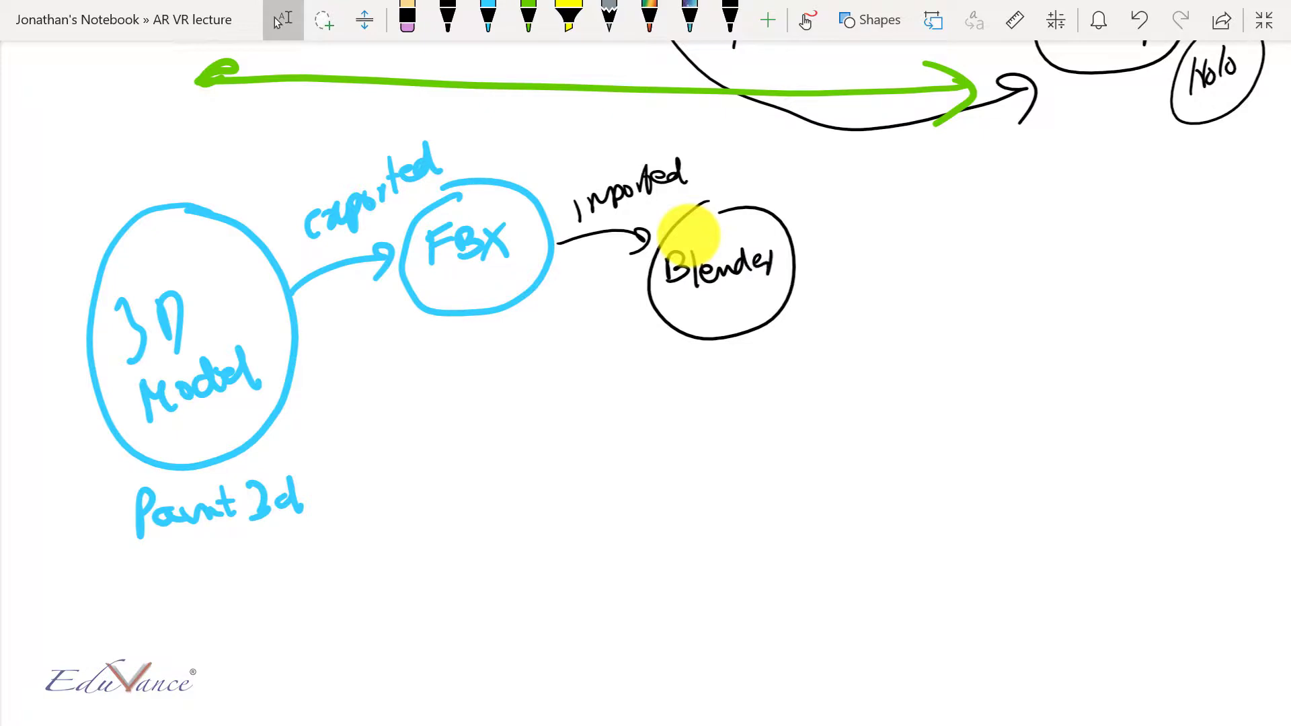
# Step: Draw a downward arrow from Blender to 'Scaled (size)' with size-change arrows beside it
pyautogui.moveTo(701, 341); pyautogui.dragTo(696, 402)
pyautogui.moveTo(687, 390); pyautogui.dragTo(702, 391)
pyautogui.moveTo(651, 433)
pyautogui.mouseDown()
pyautogui.moveTo(629, 460)
pyautogui.moveTo(693, 424)
pyautogui.moveTo(712, 431)
pyautogui.mouseUp()
pyautogui.moveTo(727, 430); pyautogui.dragTo(727, 409)
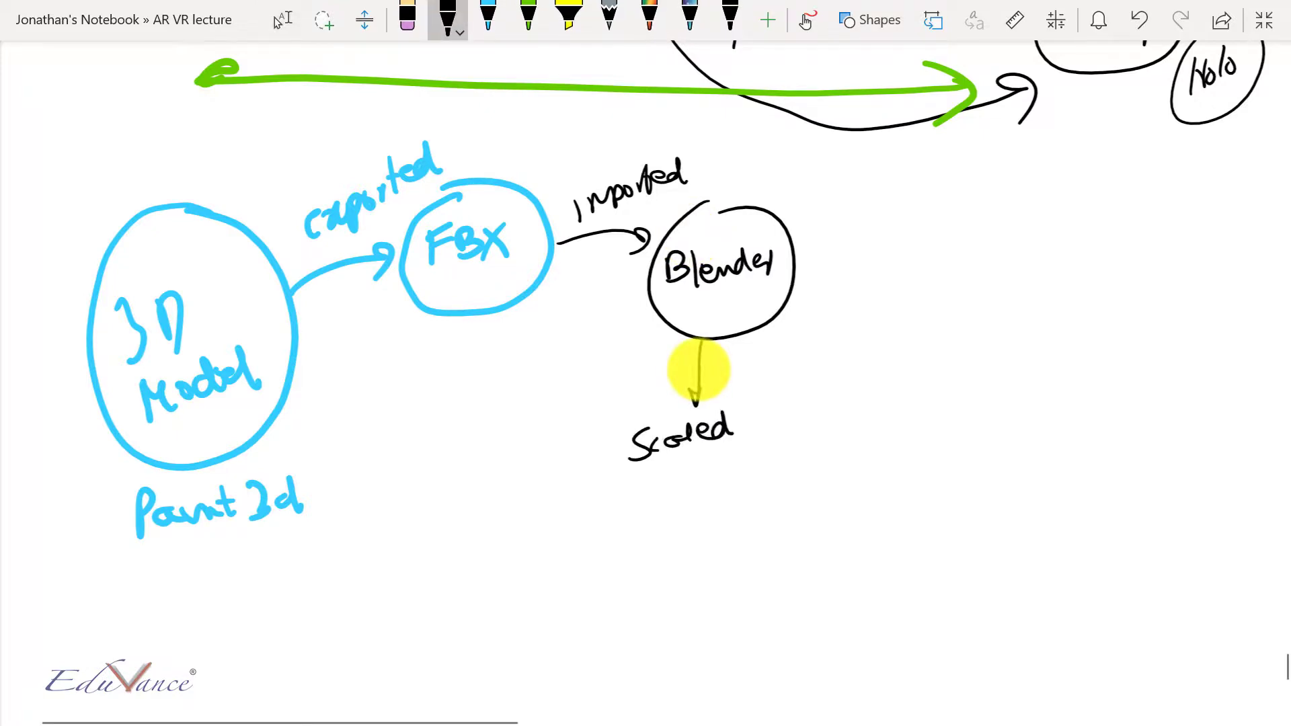
pyautogui.click(282, 20)
pyautogui.moveTo(629, 480)
pyautogui.mouseDown()
pyautogui.moveTo(618, 512)
pyautogui.moveTo(632, 507)
pyautogui.mouseUp()
pyautogui.moveTo(645, 502)
pyautogui.mouseDown()
pyautogui.moveTo(664, 497)
pyautogui.moveTo(670, 510)
pyautogui.mouseUp()
pyautogui.moveTo(671, 492)
pyautogui.mouseDown()
pyautogui.moveTo(687, 484)
pyautogui.moveTo(693, 500)
pyautogui.moveTo(728, 463)
pyautogui.mouseUp()
pyautogui.moveTo(722, 476)
pyautogui.mouseDown()
pyautogui.moveTo(762, 455)
pyautogui.moveTo(760, 490)
pyautogui.moveTo(729, 450)
pyautogui.moveTo(708, 490)
pyautogui.moveTo(738, 507)
pyautogui.moveTo(731, 445)
pyautogui.mouseUp()
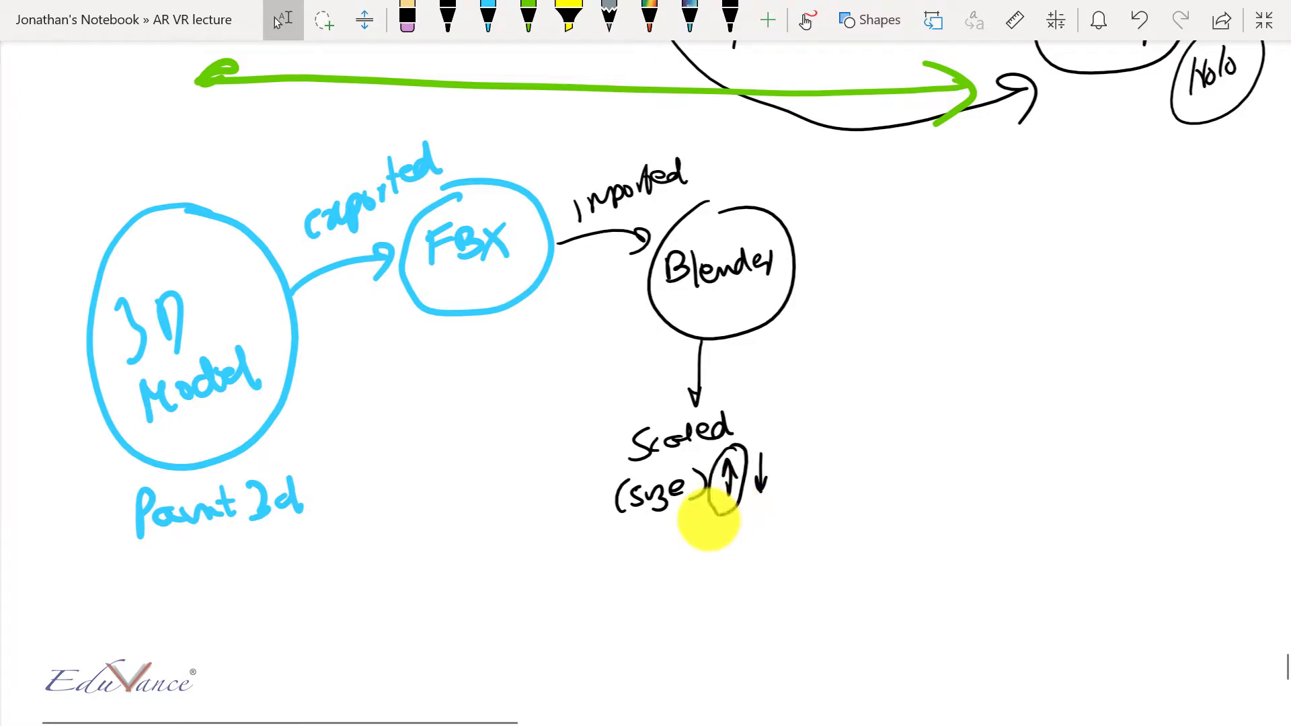
# Step: Add an 'Exported' arrow from Blender to a circled '.FBX' and an arrow onward
pyautogui.moveTo(795, 253)
pyautogui.mouseDown()
pyautogui.moveTo(861, 259)
pyautogui.moveTo(852, 269)
pyautogui.moveTo(906, 224)
pyautogui.moveTo(904, 236)
pyautogui.mouseUp()
pyautogui.moveTo(886, 258)
pyautogui.mouseDown()
pyautogui.moveTo(916, 262)
pyautogui.moveTo(920, 234)
pyautogui.mouseUp()
pyautogui.moveTo(922, 235)
pyautogui.mouseDown()
pyautogui.moveTo(925, 270)
pyautogui.moveTo(946, 249)
pyautogui.mouseUp()
pyautogui.moveTo(953, 248); pyautogui.dragTo(966, 212)
pyautogui.moveTo(965, 232); pyautogui.dragTo(999, 195)
pyautogui.moveTo(883, 294); pyautogui.dragTo(878, 323)
pyautogui.moveTo(883, 295)
pyautogui.mouseDown()
pyautogui.moveTo(895, 292)
pyautogui.moveTo(895, 318)
pyautogui.moveTo(910, 303)
pyautogui.moveTo(935, 309)
pyautogui.mouseUp()
pyautogui.moveTo(934, 287); pyautogui.dragTo(911, 317)
pyautogui.moveTo(888, 269)
pyautogui.mouseDown()
pyautogui.moveTo(936, 259)
pyautogui.moveTo(1028, 287)
pyautogui.moveTo(1008, 300)
pyautogui.mouseUp()
# Step: Draw an 'EnablAR' ellipse holding circled AR, VR and Hologram, plus a long arrow below FBX
pyautogui.moveTo(1069, 214); pyautogui.dragTo(1064, 254)
pyautogui.moveTo(1062, 222)
pyautogui.mouseDown()
pyautogui.moveTo(1064, 252)
pyautogui.moveTo(1082, 211)
pyautogui.moveTo(1078, 236)
pyautogui.moveTo(1098, 239)
pyautogui.moveTo(1126, 212)
pyautogui.moveTo(1134, 238)
pyautogui.moveTo(1143, 223)
pyautogui.moveTo(1173, 232)
pyautogui.mouseUp()
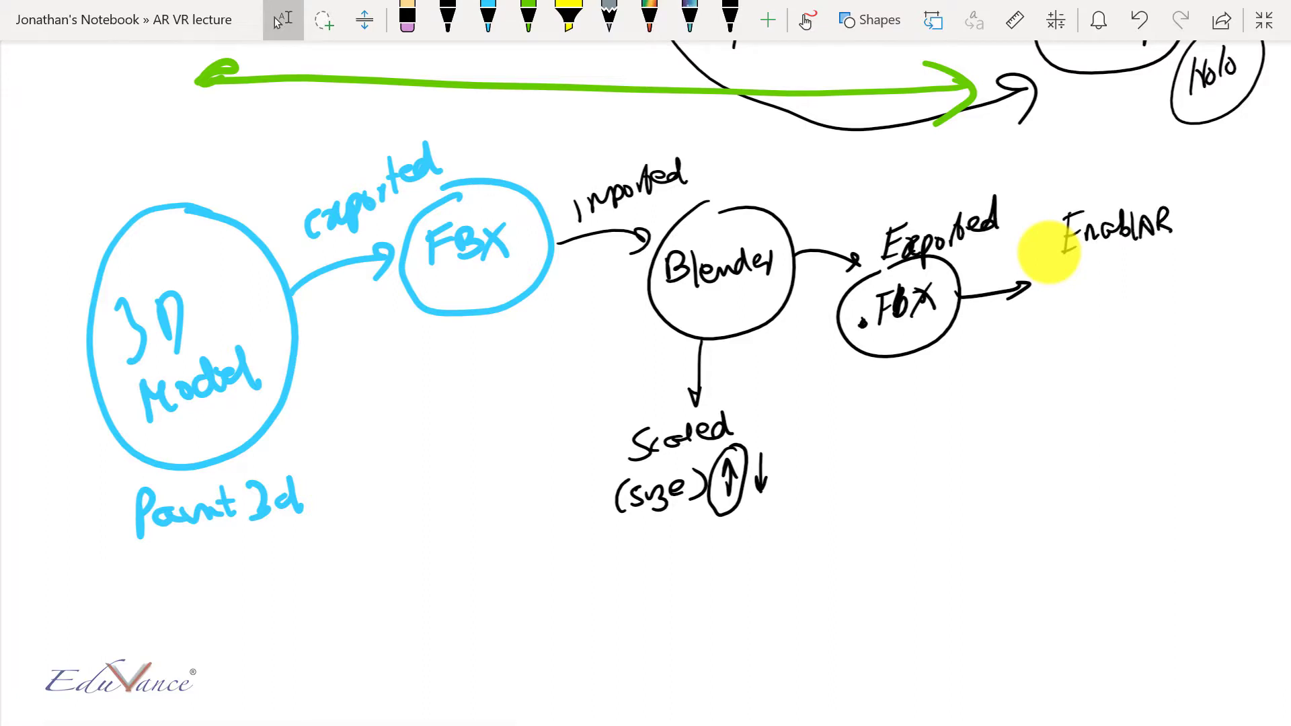
pyautogui.moveTo(1095, 159)
pyautogui.mouseDown()
pyautogui.moveTo(1026, 357)
pyautogui.moveTo(1090, 471)
pyautogui.moveTo(1215, 339)
pyautogui.moveTo(1103, 141)
pyautogui.mouseUp()
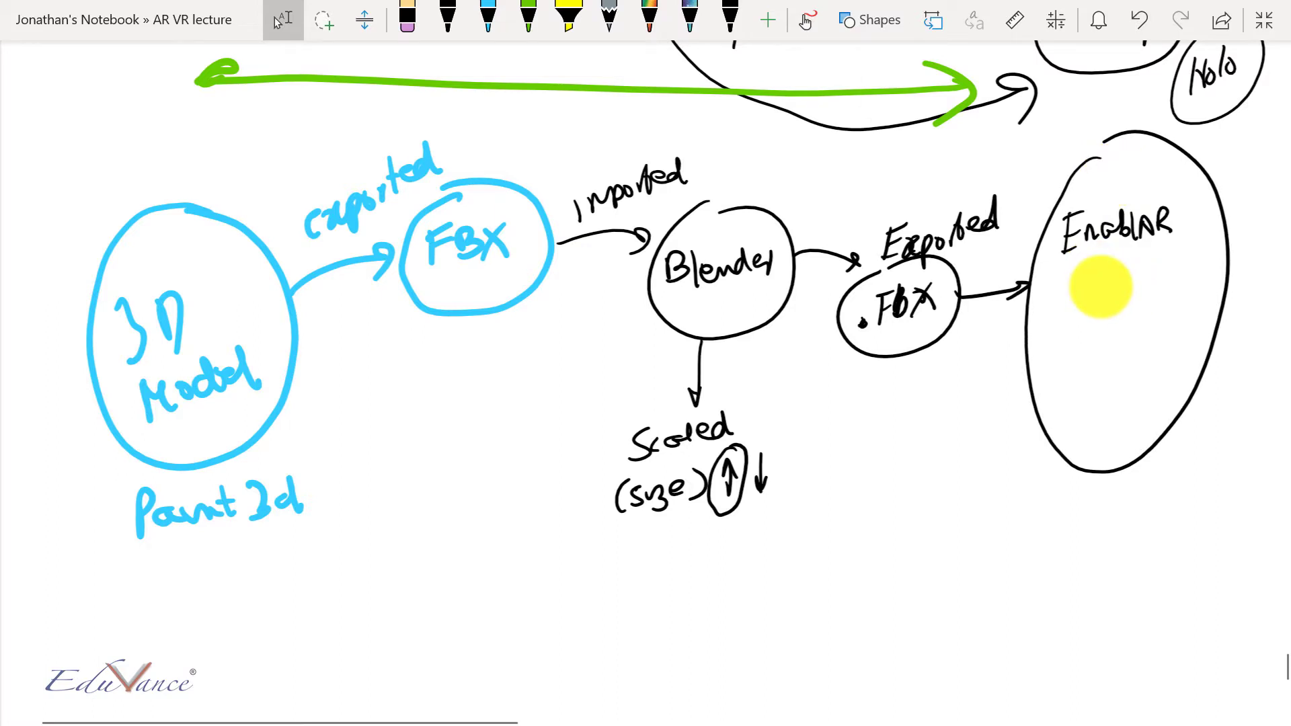
pyautogui.moveTo(1101, 286)
pyautogui.mouseDown()
pyautogui.moveTo(1113, 296)
pyautogui.moveTo(1103, 256)
pyautogui.moveTo(1136, 265)
pyautogui.mouseUp()
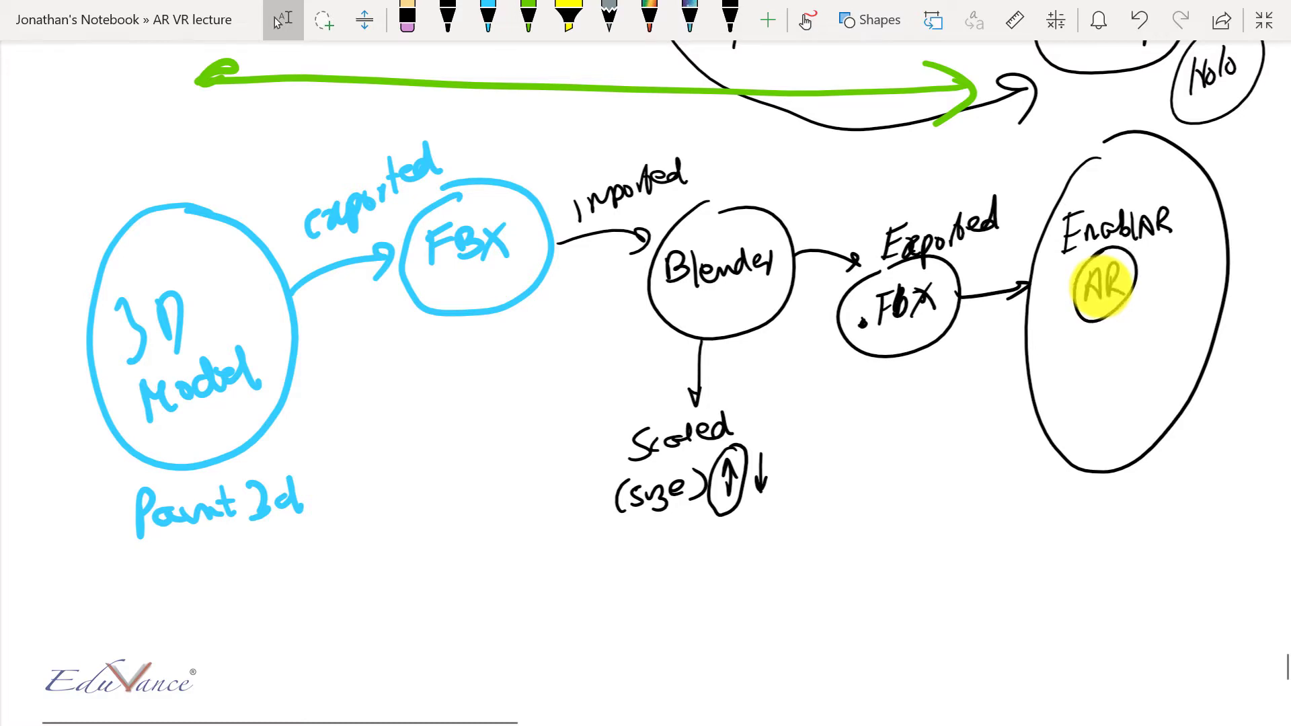
pyautogui.moveTo(1076, 340)
pyautogui.mouseDown()
pyautogui.moveTo(1111, 343)
pyautogui.moveTo(1116, 384)
pyautogui.moveTo(1093, 315)
pyautogui.mouseUp()
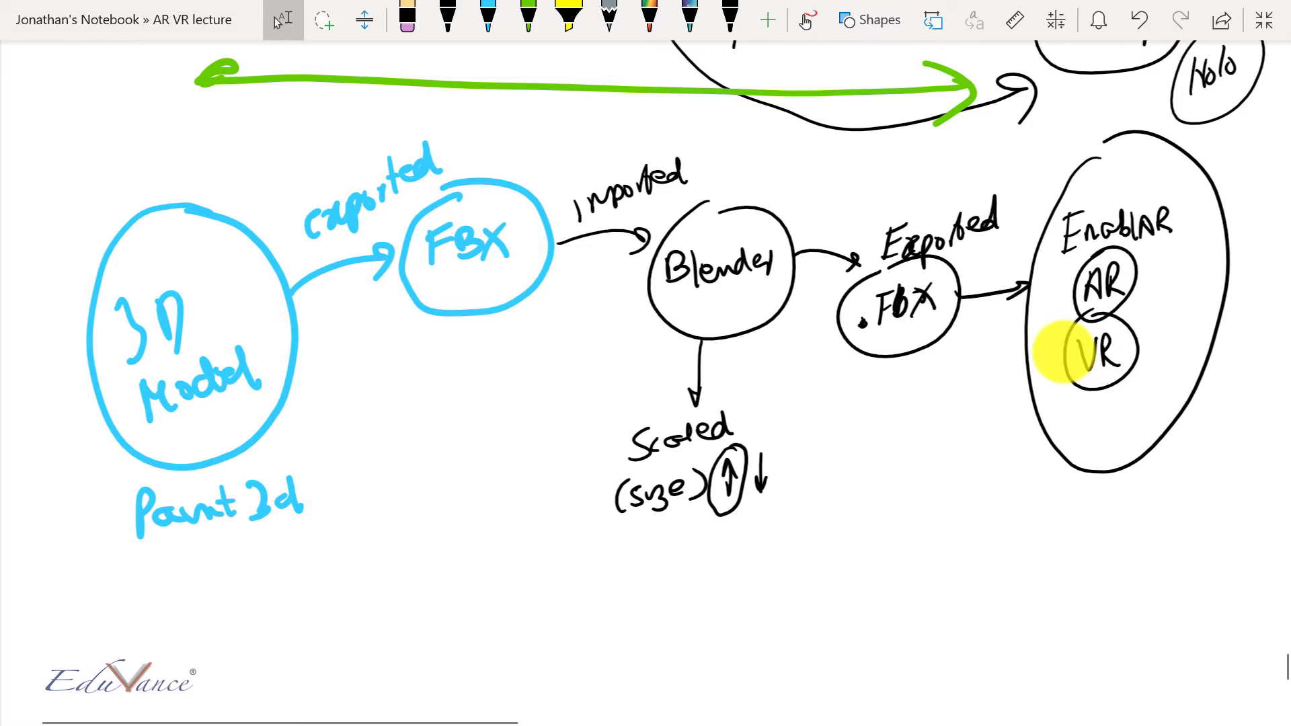
pyautogui.moveTo(1070, 408)
pyautogui.mouseDown()
pyautogui.moveTo(1095, 418)
pyautogui.moveTo(1106, 430)
pyautogui.moveTo(1128, 408)
pyautogui.moveTo(1118, 443)
pyautogui.mouseUp()
pyautogui.moveTo(1134, 425); pyautogui.dragTo(1178, 390)
pyautogui.moveTo(1168, 374)
pyautogui.mouseDown()
pyautogui.moveTo(1152, 377)
pyautogui.moveTo(1178, 415)
pyautogui.mouseUp()
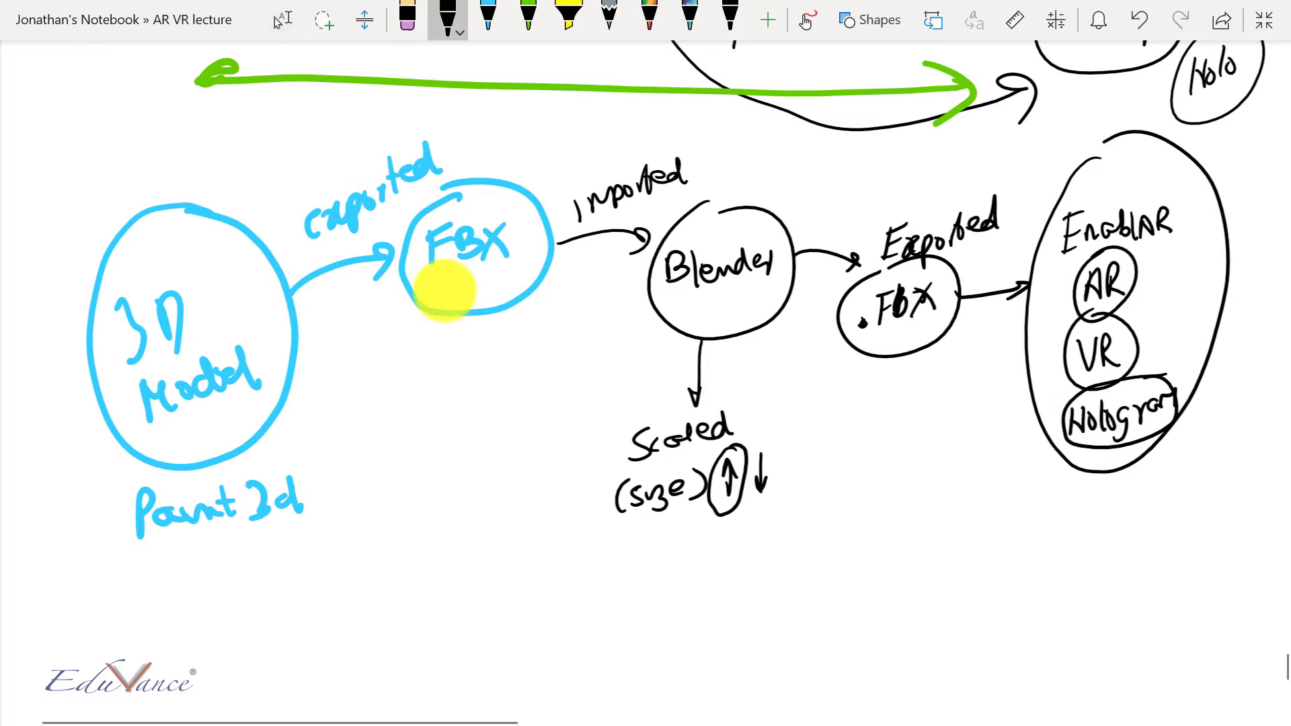
pyautogui.moveTo(432, 410)
pyautogui.mouseDown()
pyautogui.moveTo(463, 386)
pyautogui.moveTo(821, 451)
pyautogui.mouseUp()
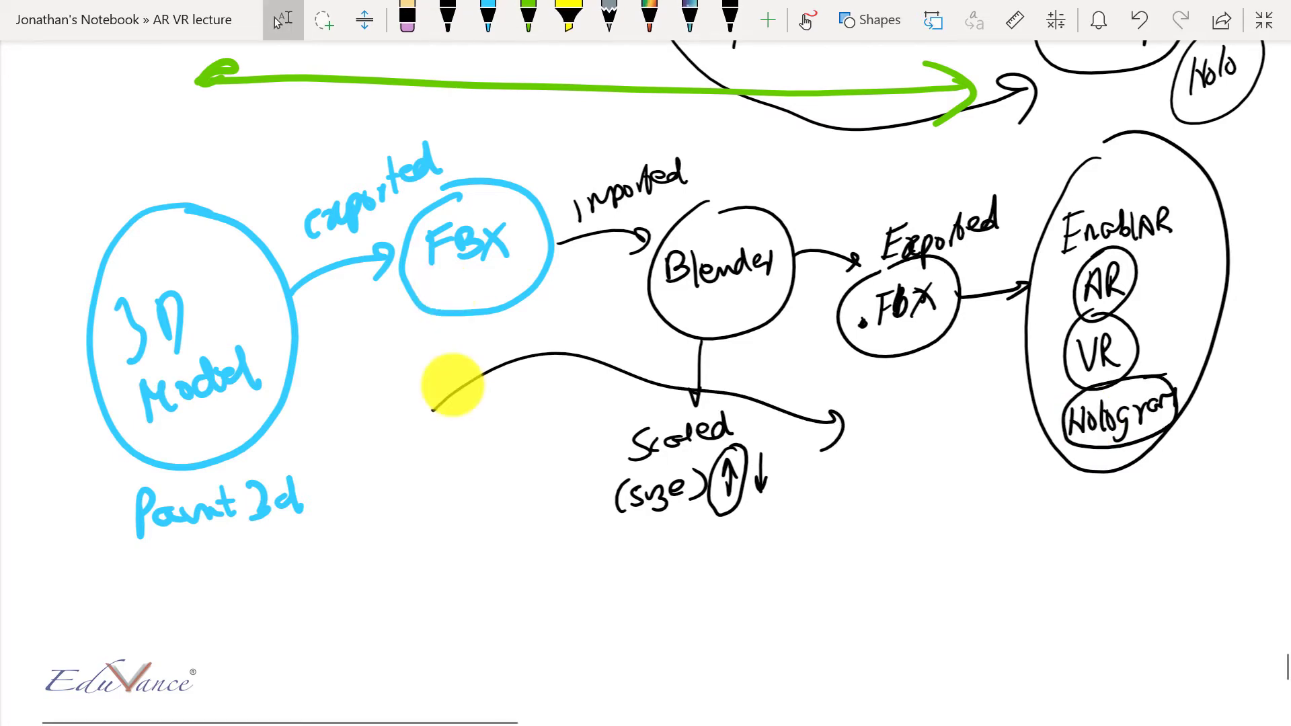